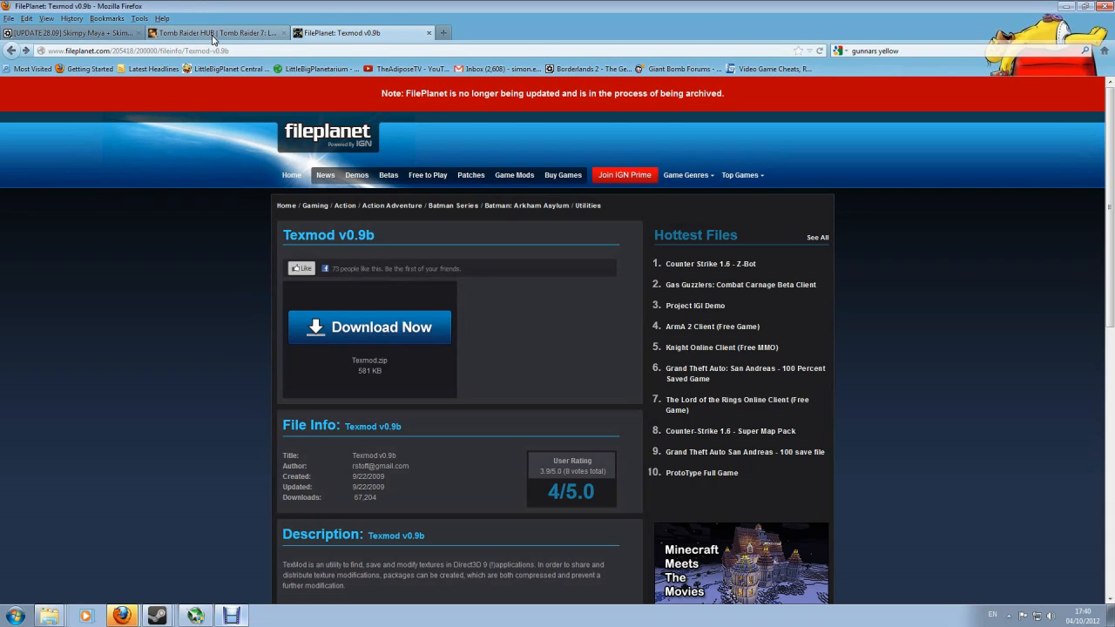
- Compare the TexMod download pages on Tomb Raider HUB and FilePlanet
click(212, 35)
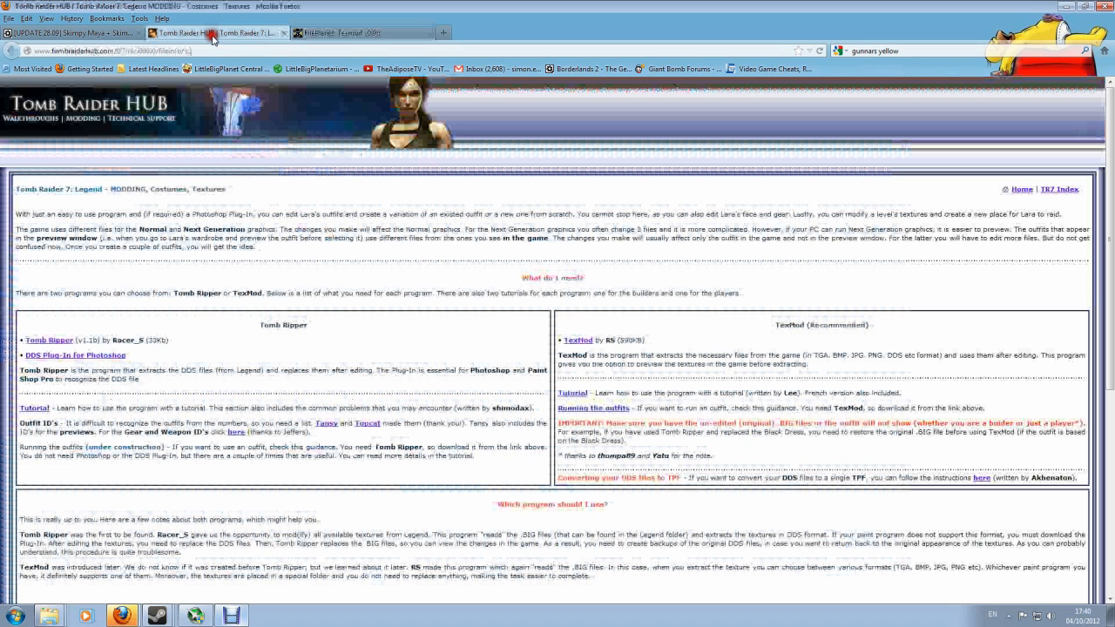
click(296, 33)
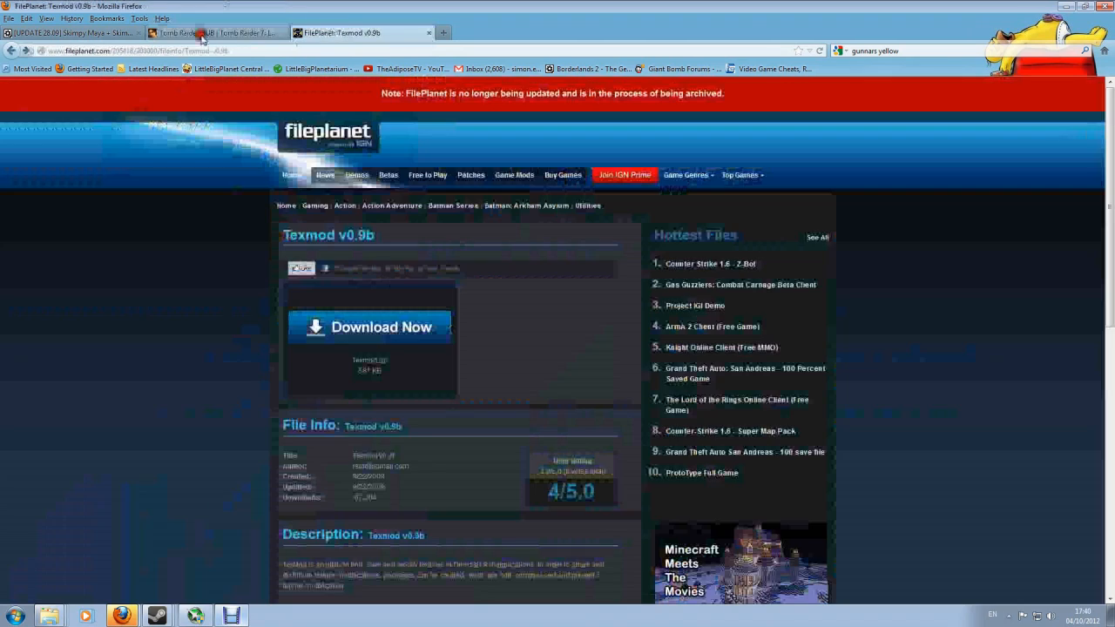
click(201, 34)
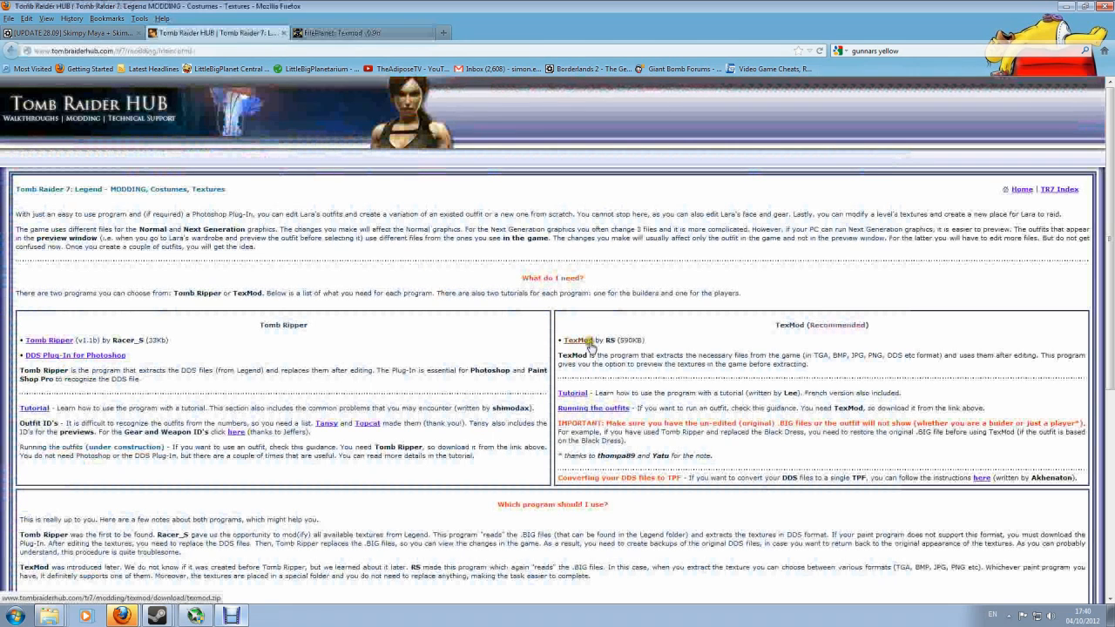
click(333, 35)
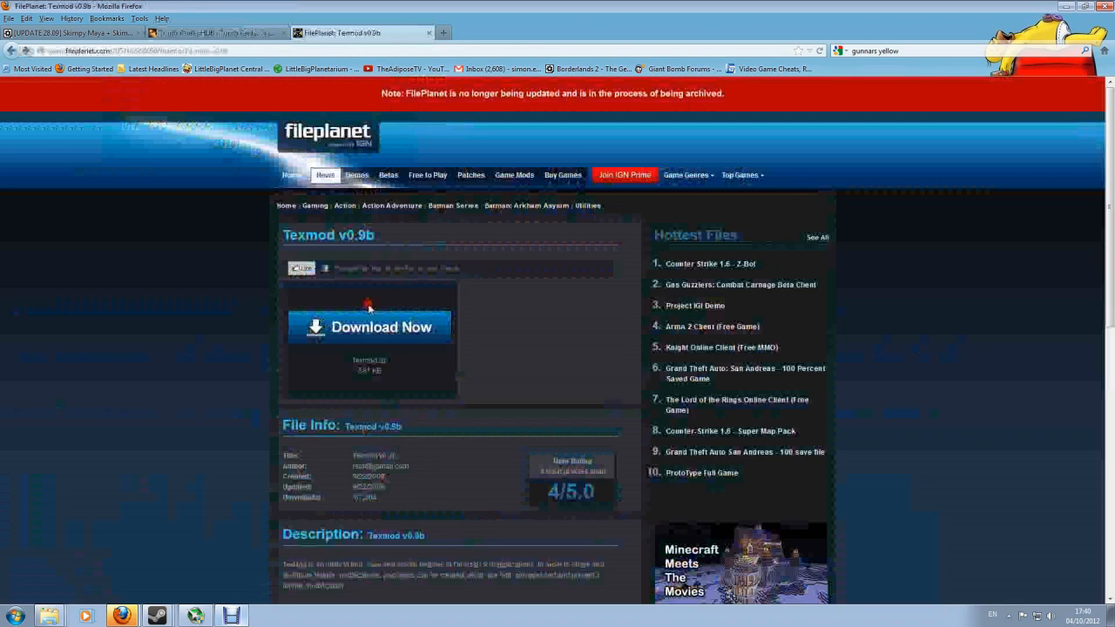
- Download texmod.zip from the TexMod link on Tomb Raider HUB, saving the file, and close the Skimpy Maya browser page
click(225, 32)
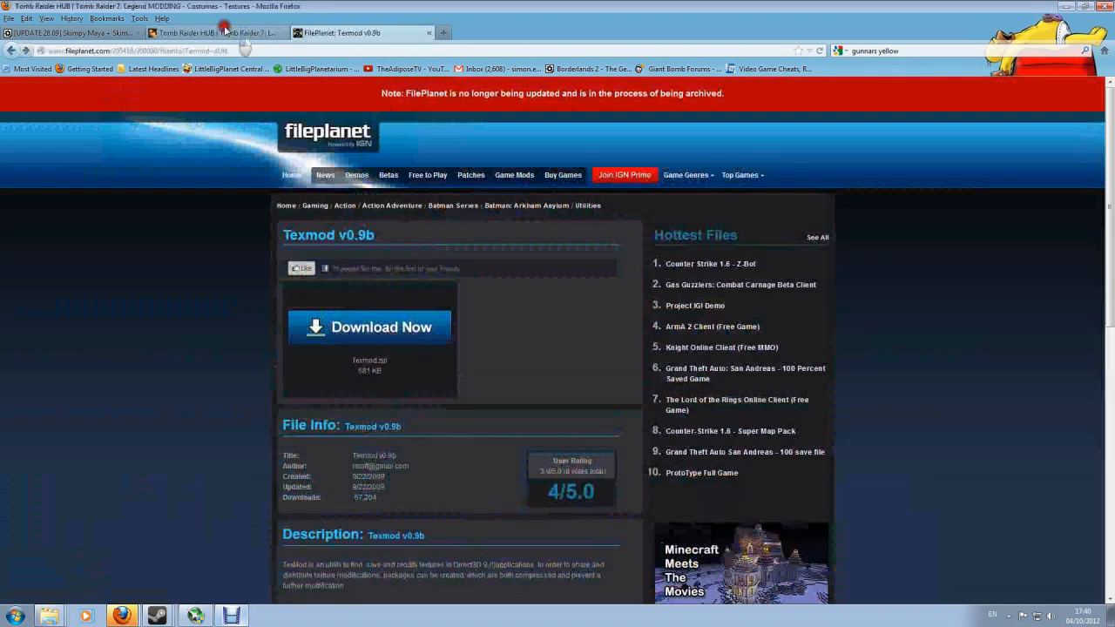
click(578, 339)
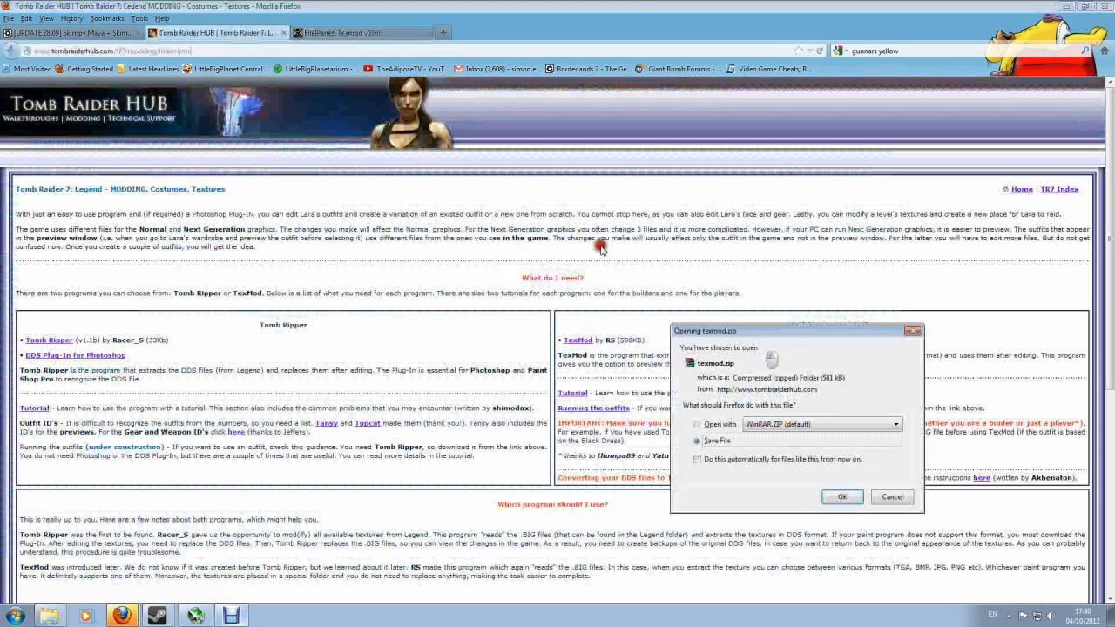
drag(747, 335, 603, 214)
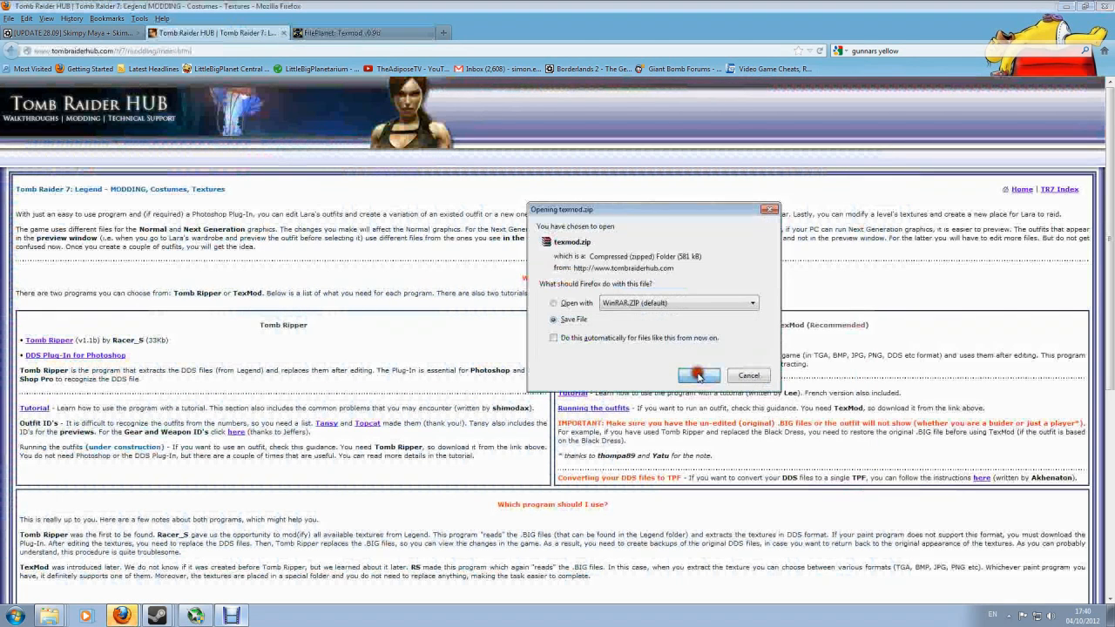
click(699, 376)
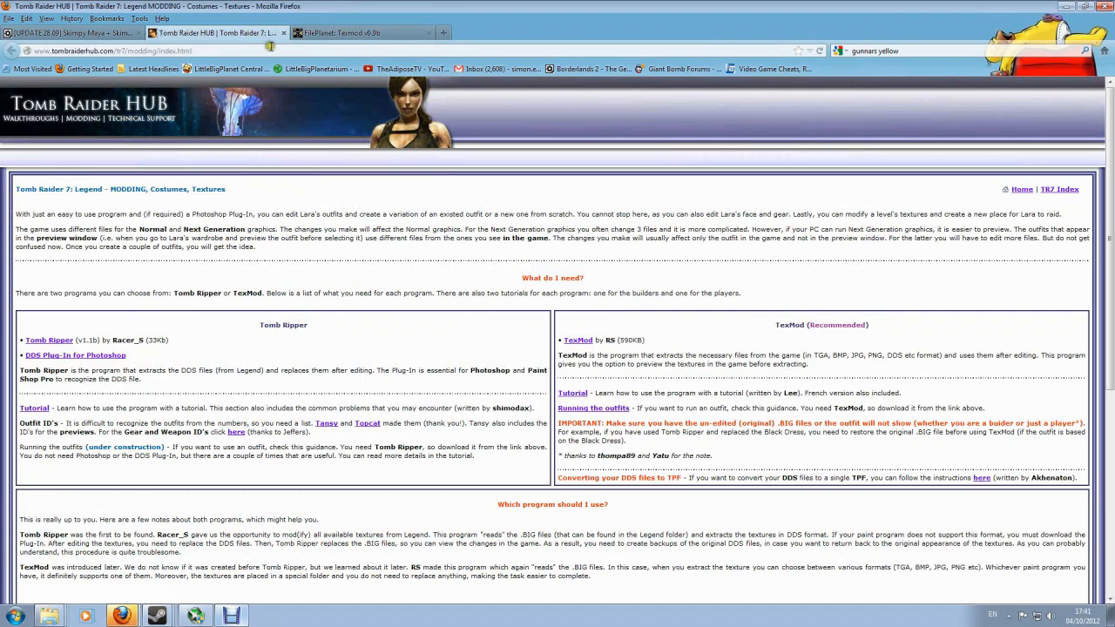
click(137, 32)
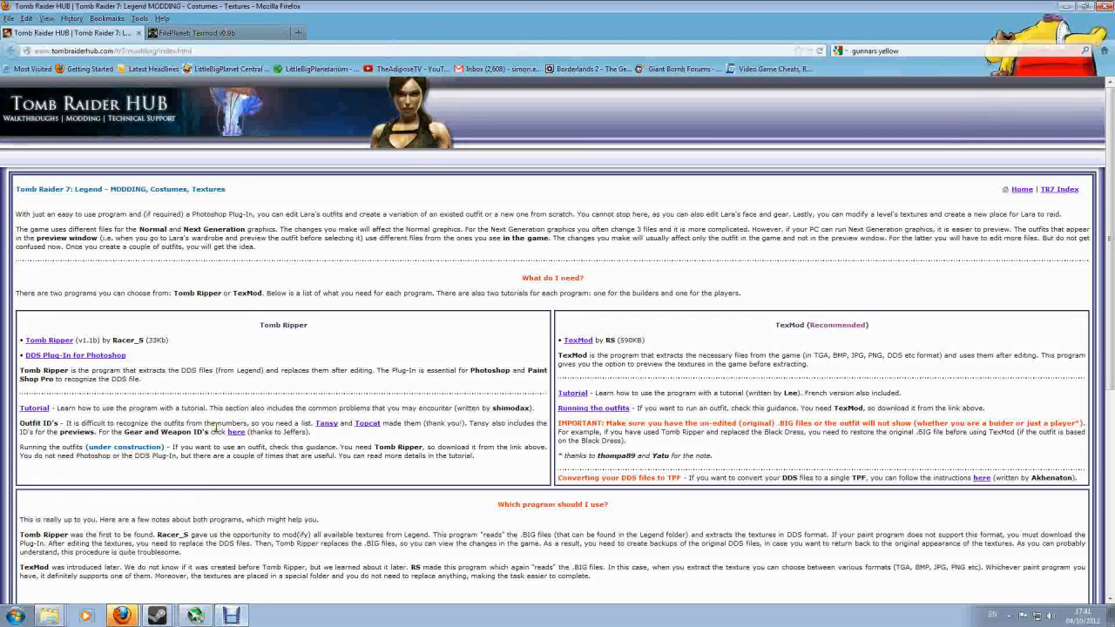
- Copy Texmod.exe from the texmod folder in Downloads
click(19, 617)
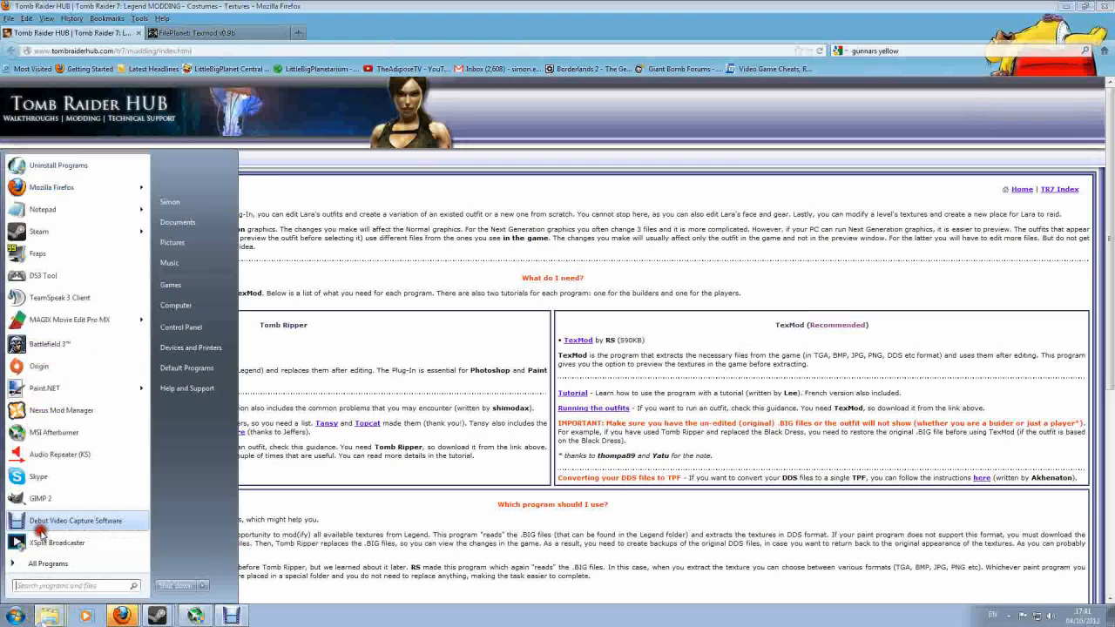
click(53, 617)
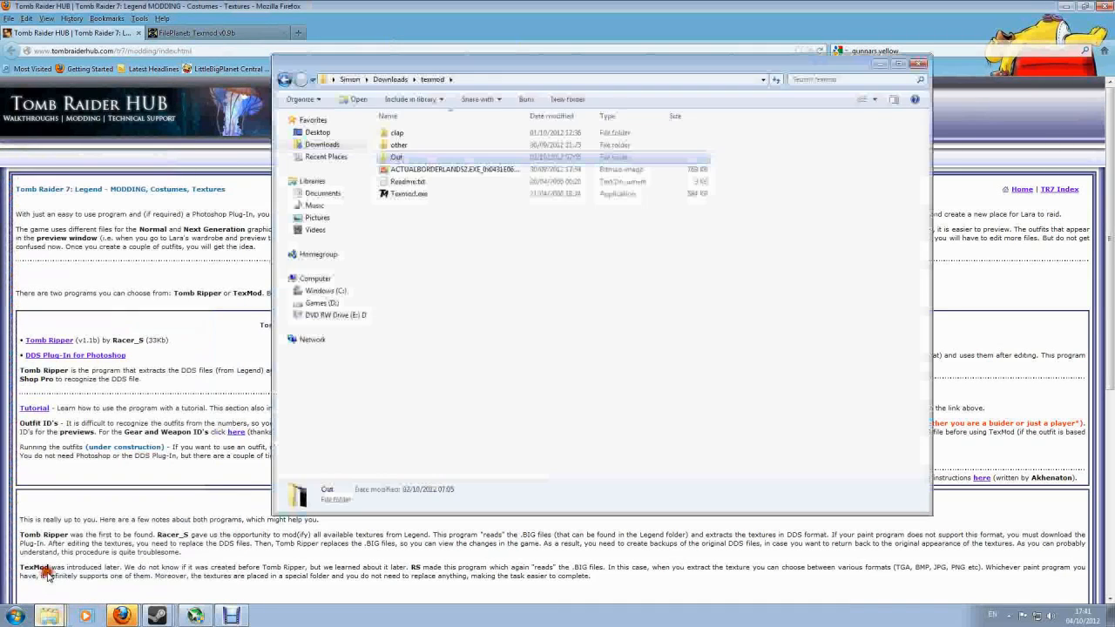
click(406, 219)
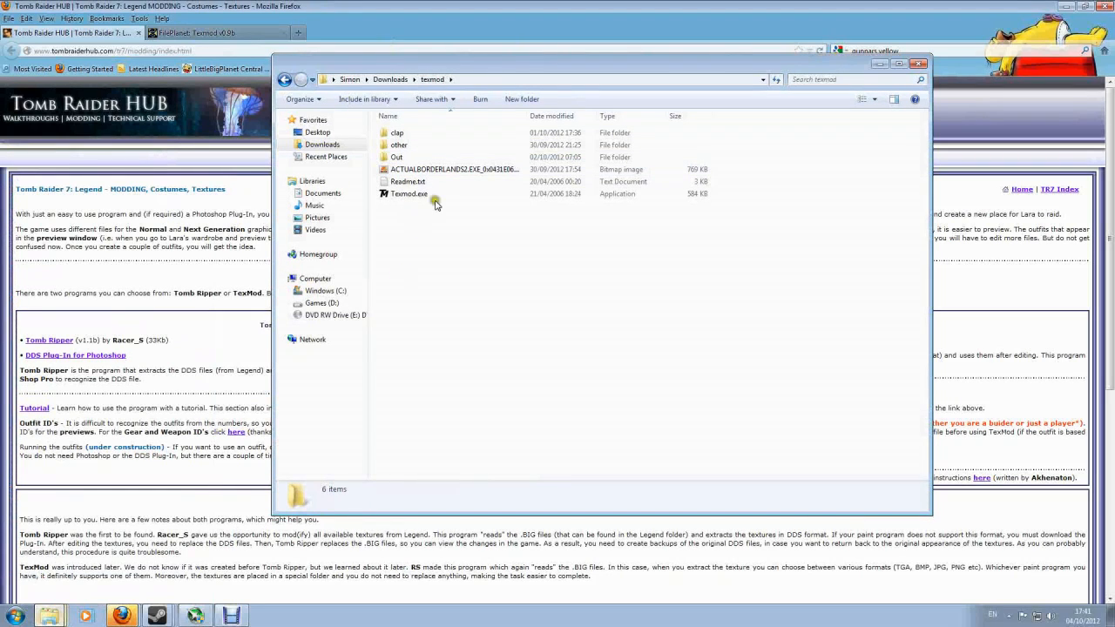
click(401, 199)
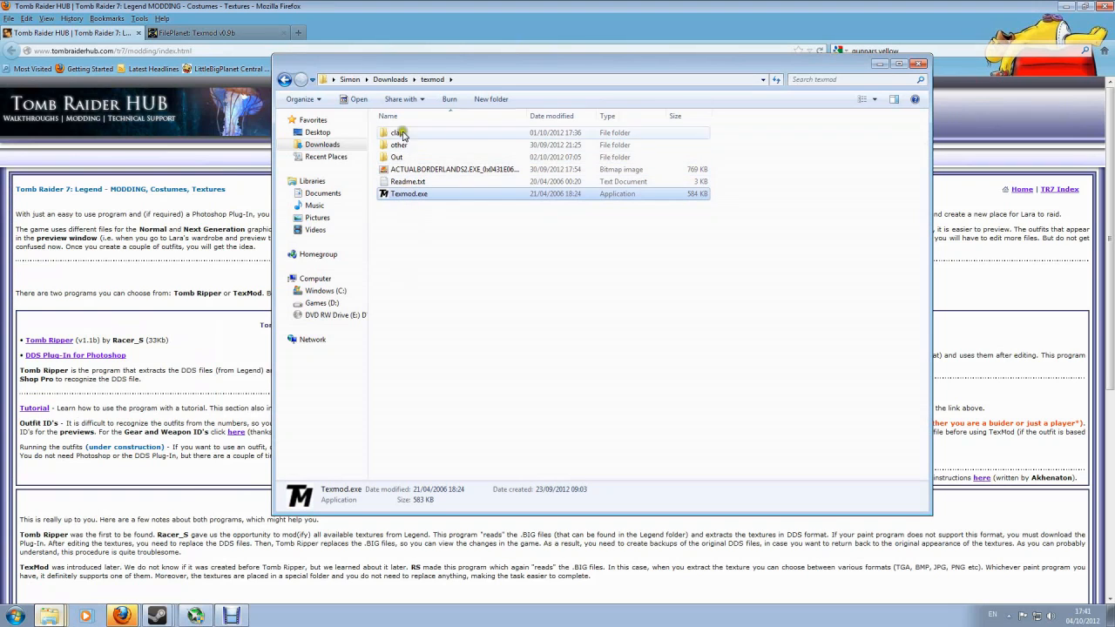
right_click(407, 197)
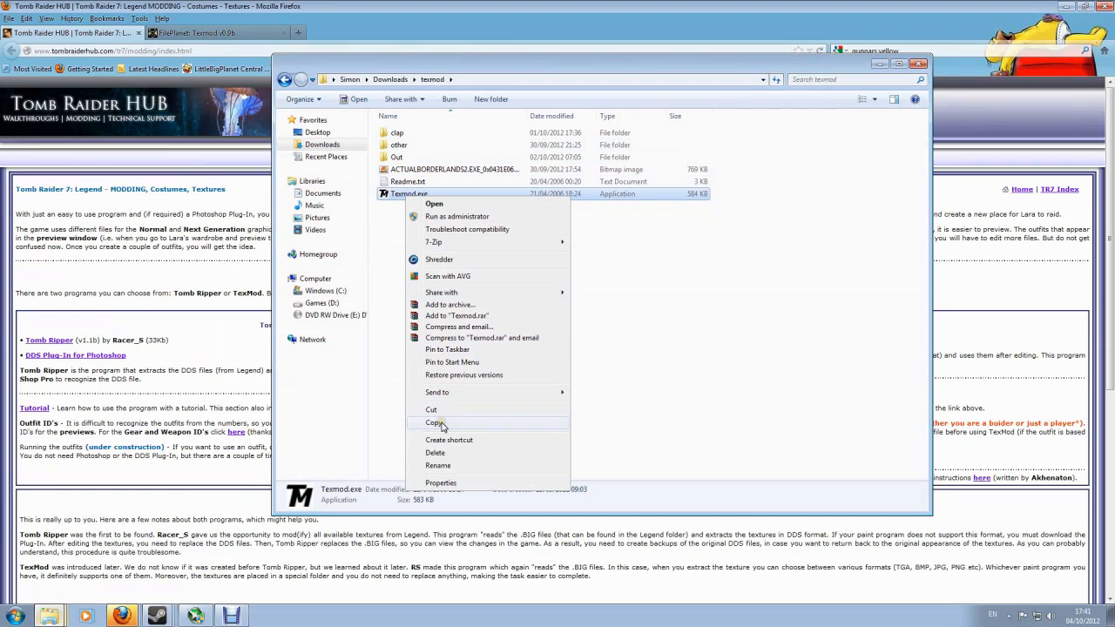
click(434, 423)
- Paste the copied Texmod.exe into the Borderlands 2 Binaries\Win32 folder, replacing the existing file
click(27, 608)
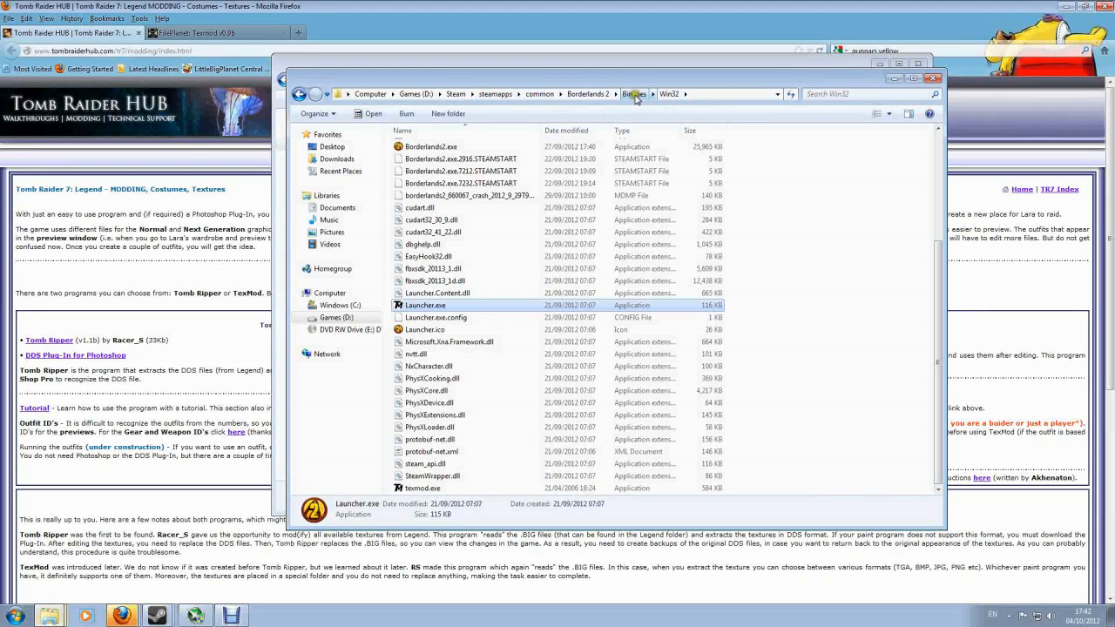
click(884, 316)
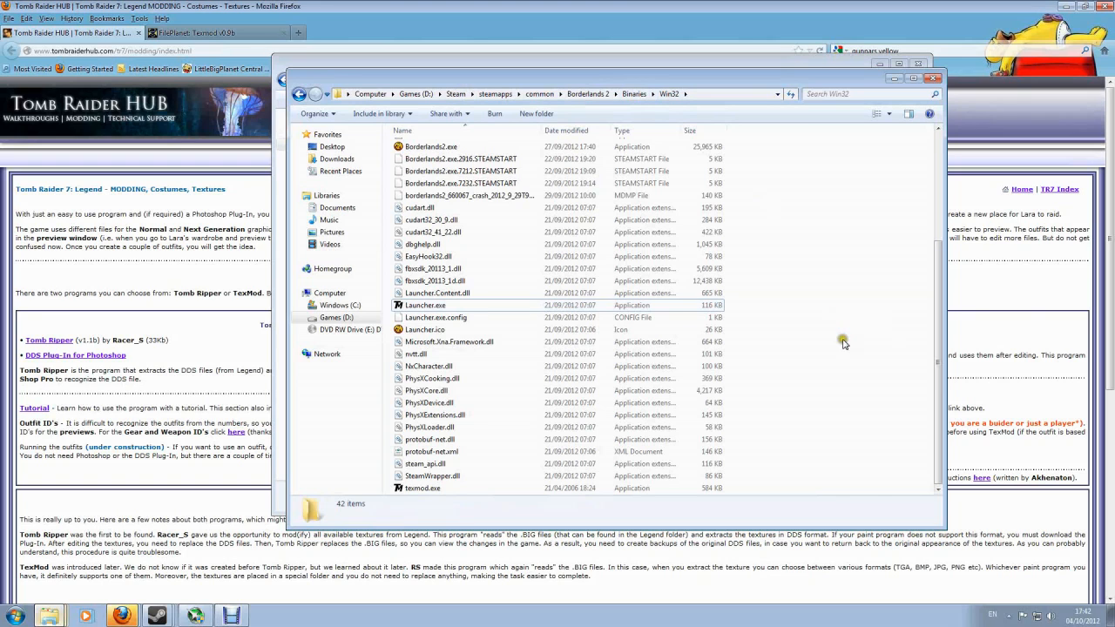
right_click(847, 317)
click(882, 412)
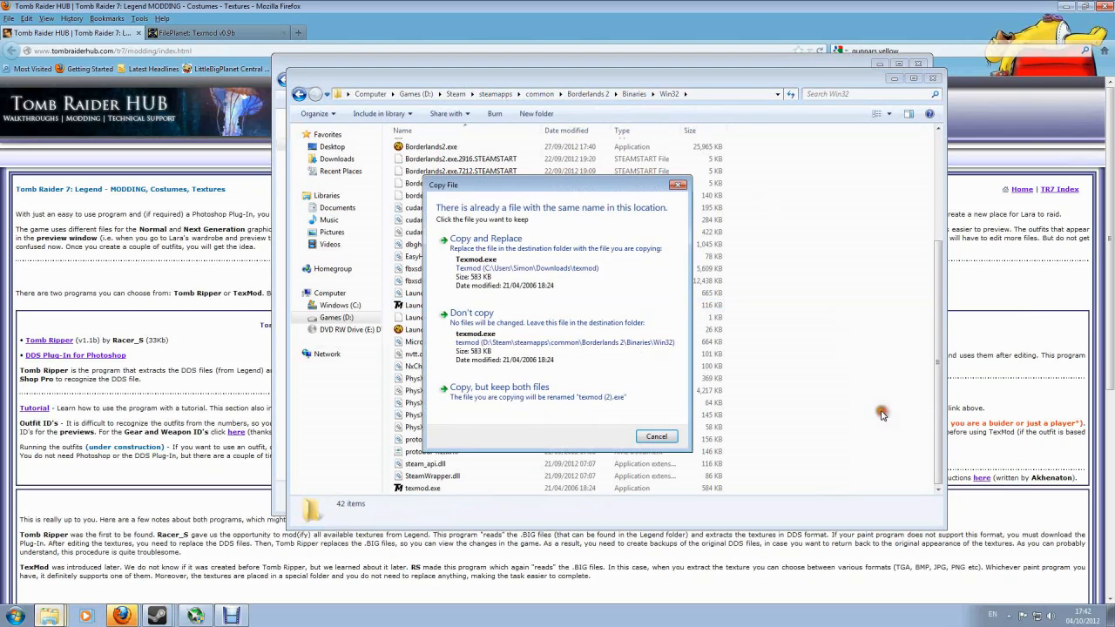
click(483, 259)
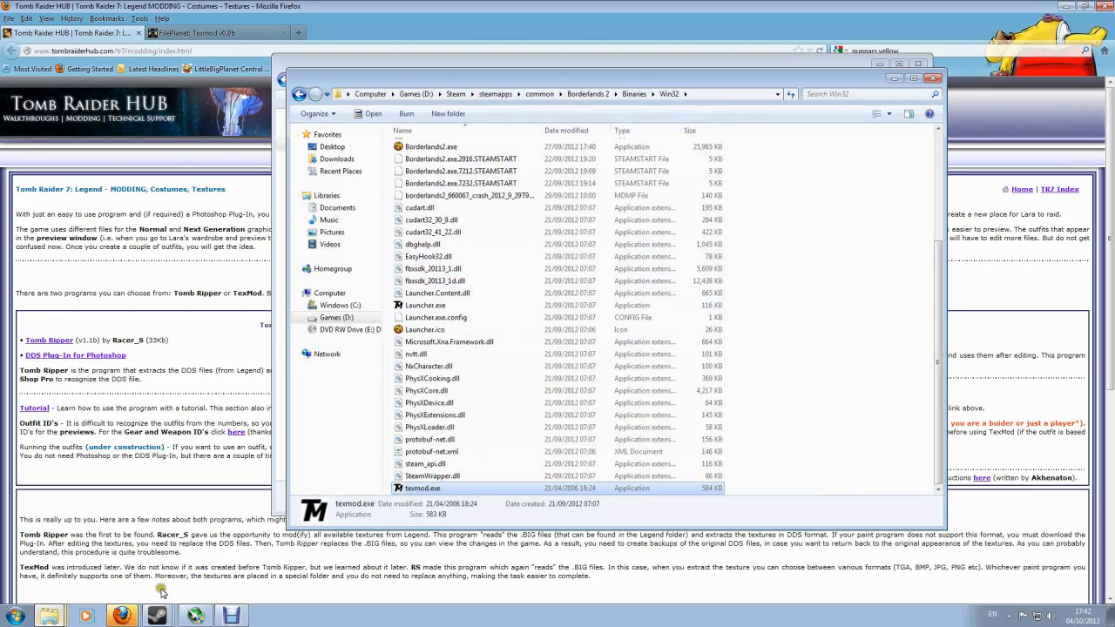
- Switch to the Steam library and view the actions available for Borderlands 2
click(157, 615)
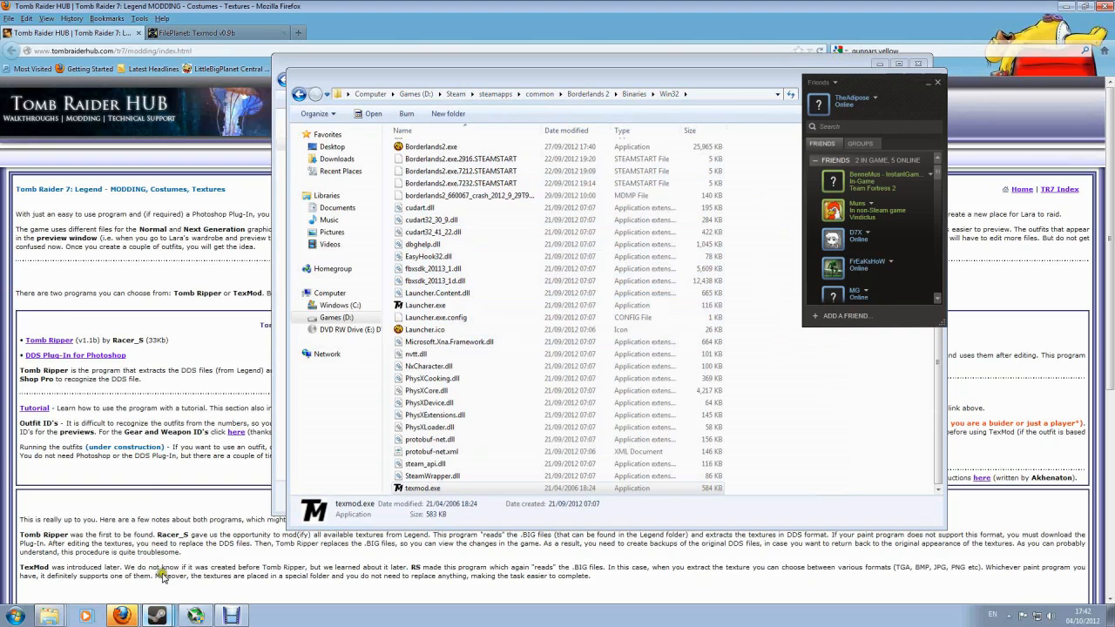
click(156, 615)
right_click(148, 178)
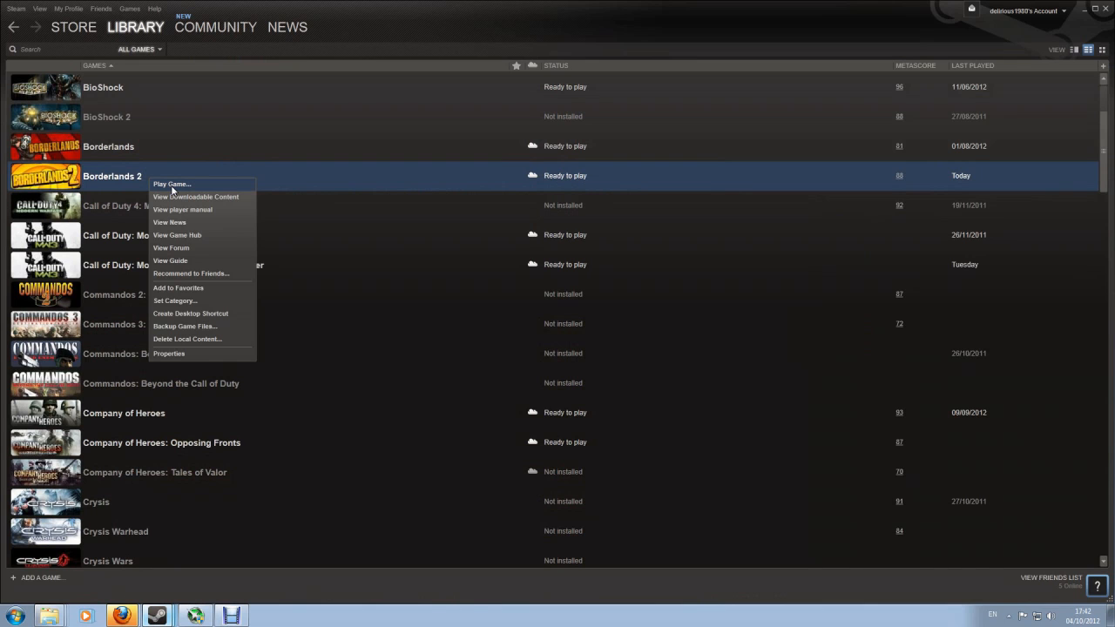
click(346, 171)
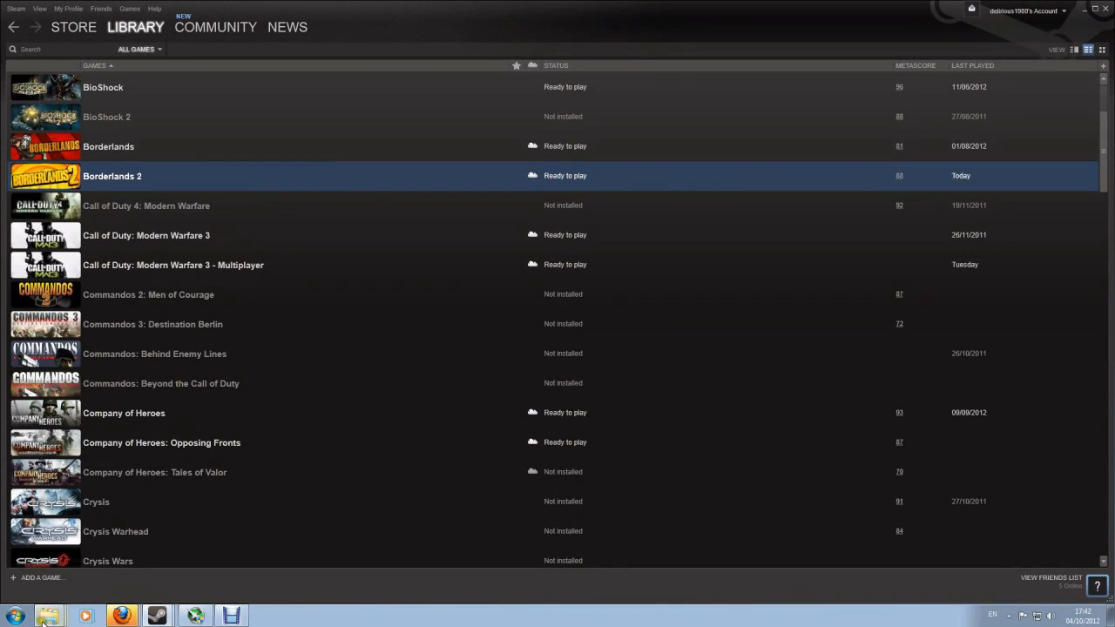
- Return to the Win32 folder in File Explorer and rename Launcher.exe to Launcher1.exe
click(49, 556)
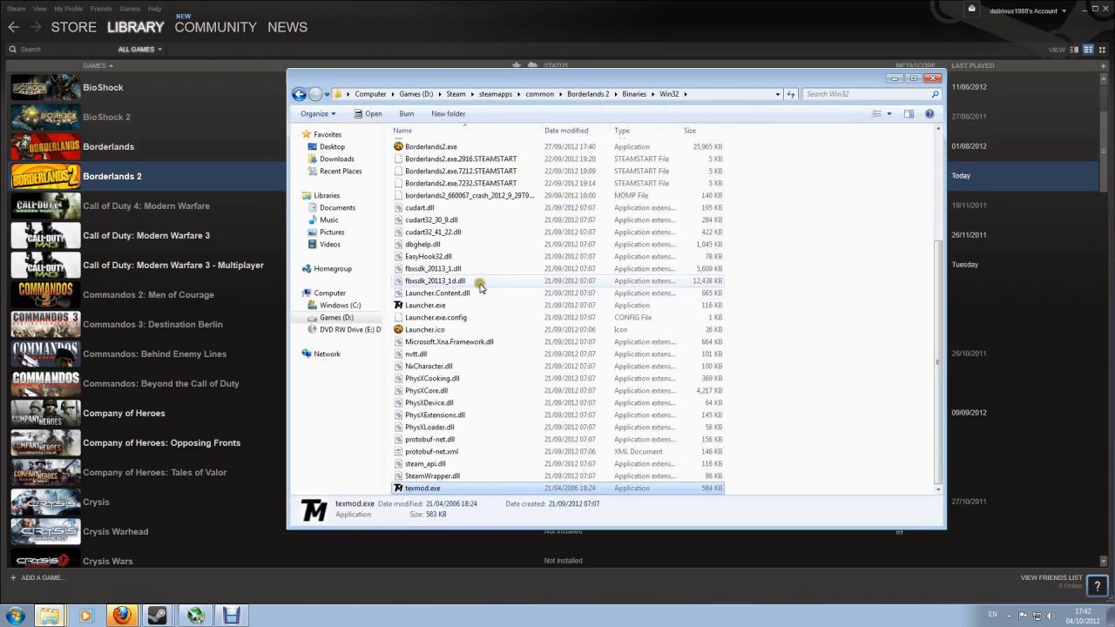
scroll(422, 268, up, 5)
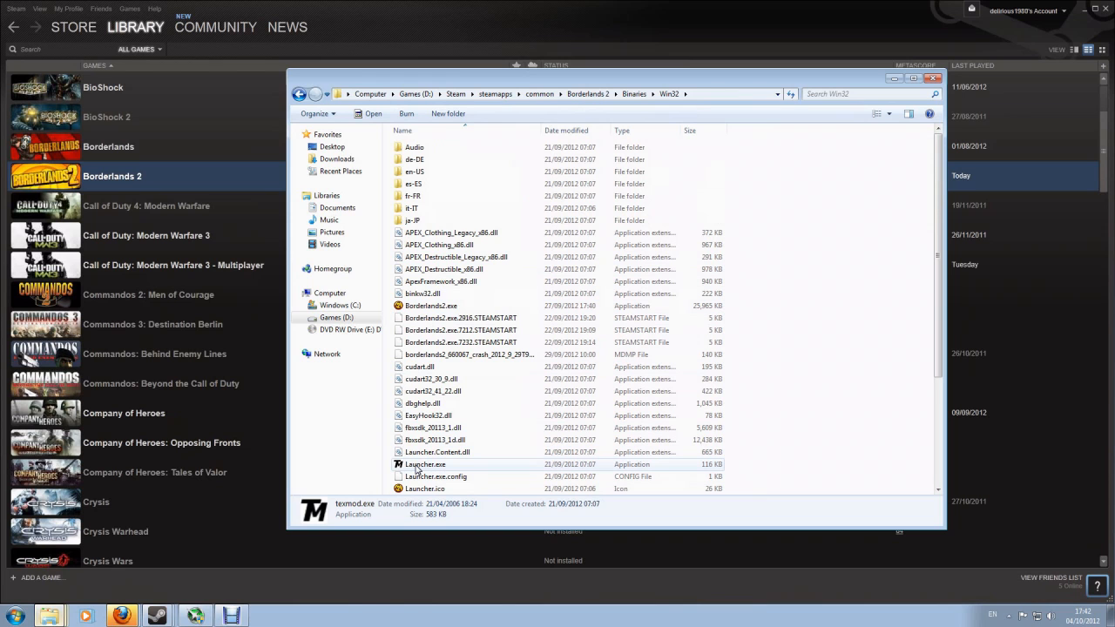
scroll(440, 439, down, 4)
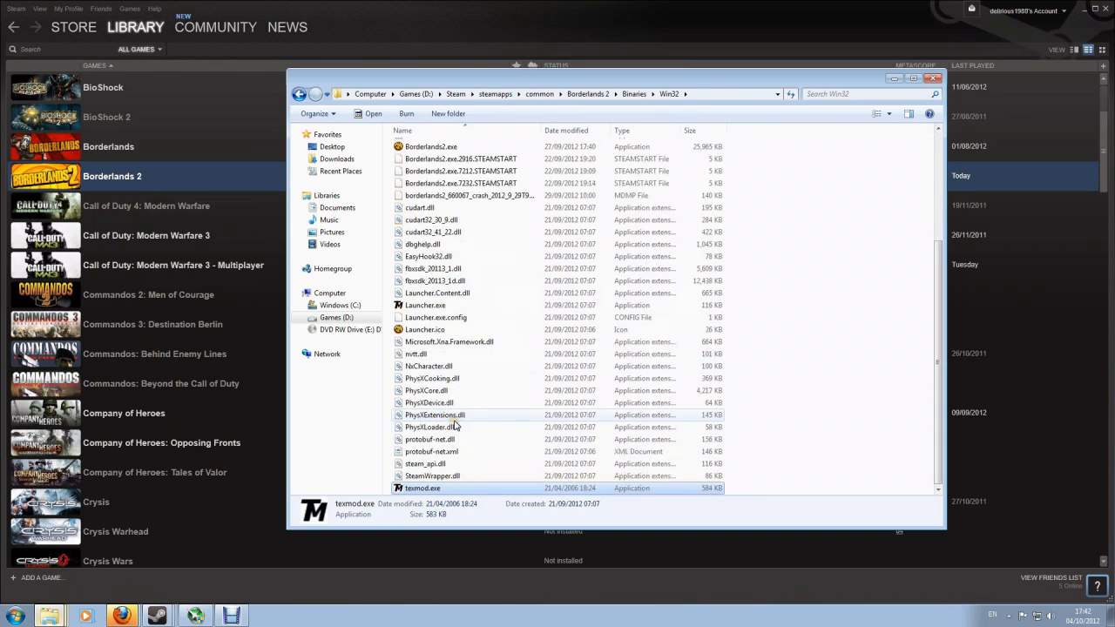
click(424, 306)
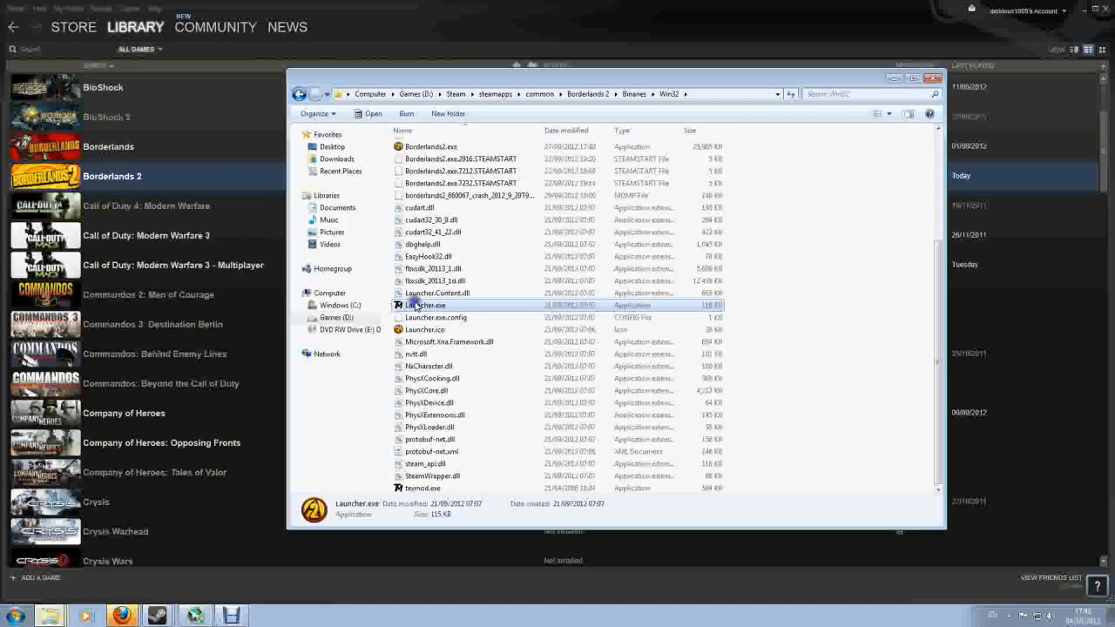
right_click(419, 304)
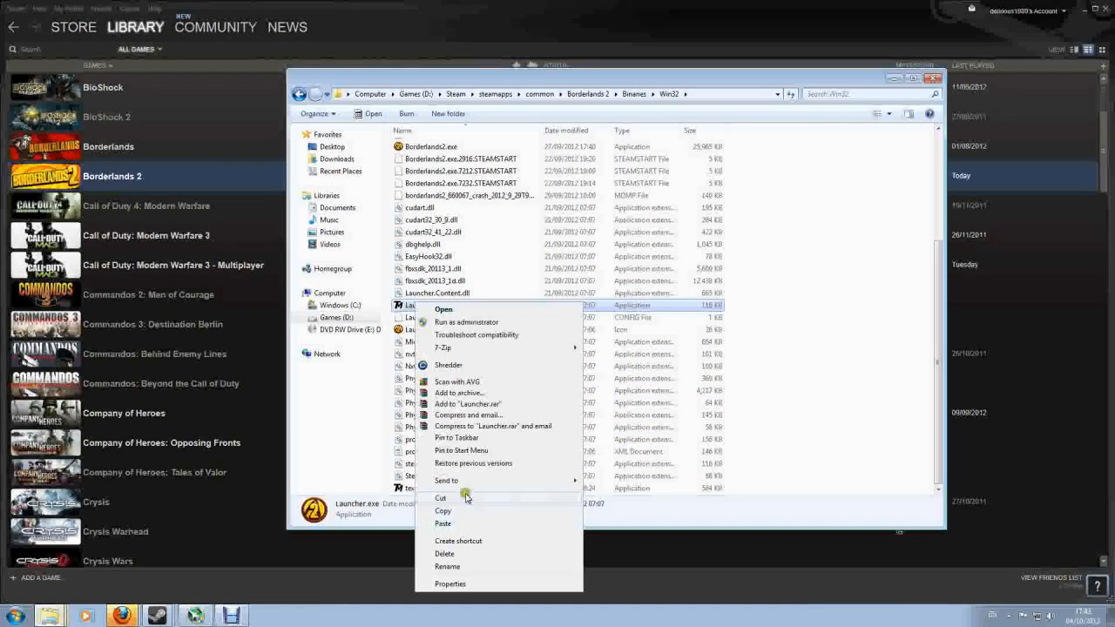
click(462, 568)
key(Right)
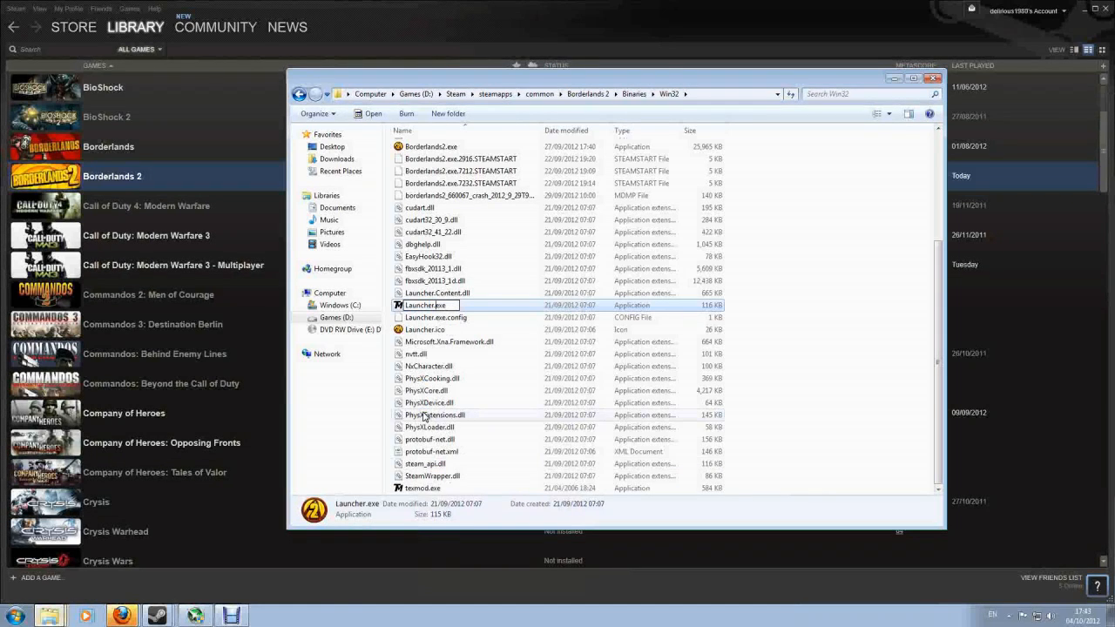
text(1)
key(Return)
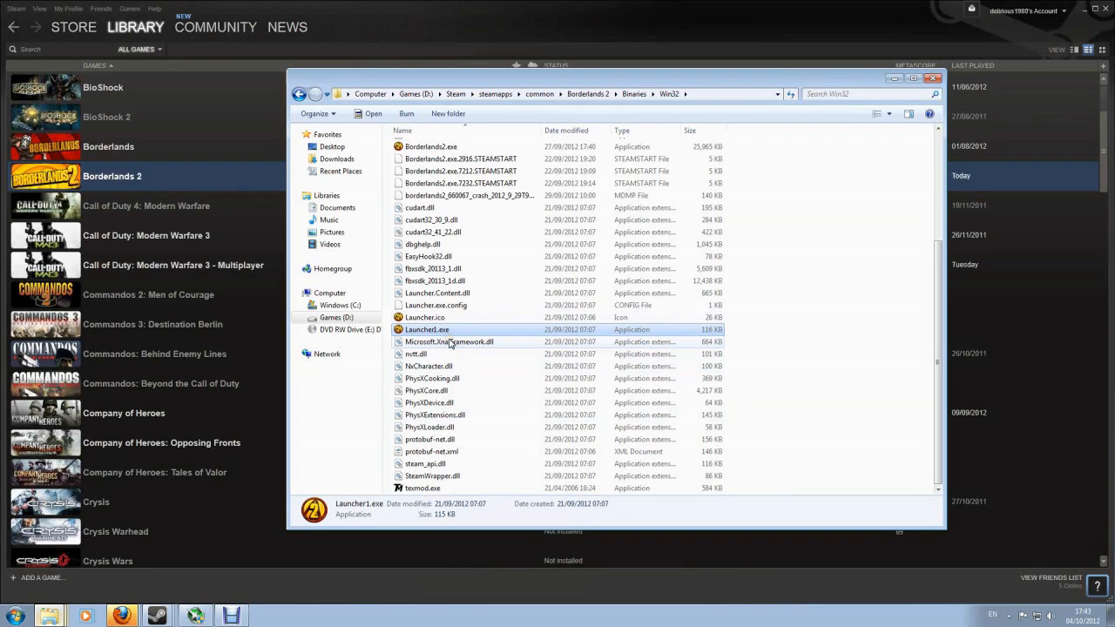
- Rename texmod.exe in the Win32 folder to launcher.exe
click(421, 491)
right_click(421, 494)
click(461, 476)
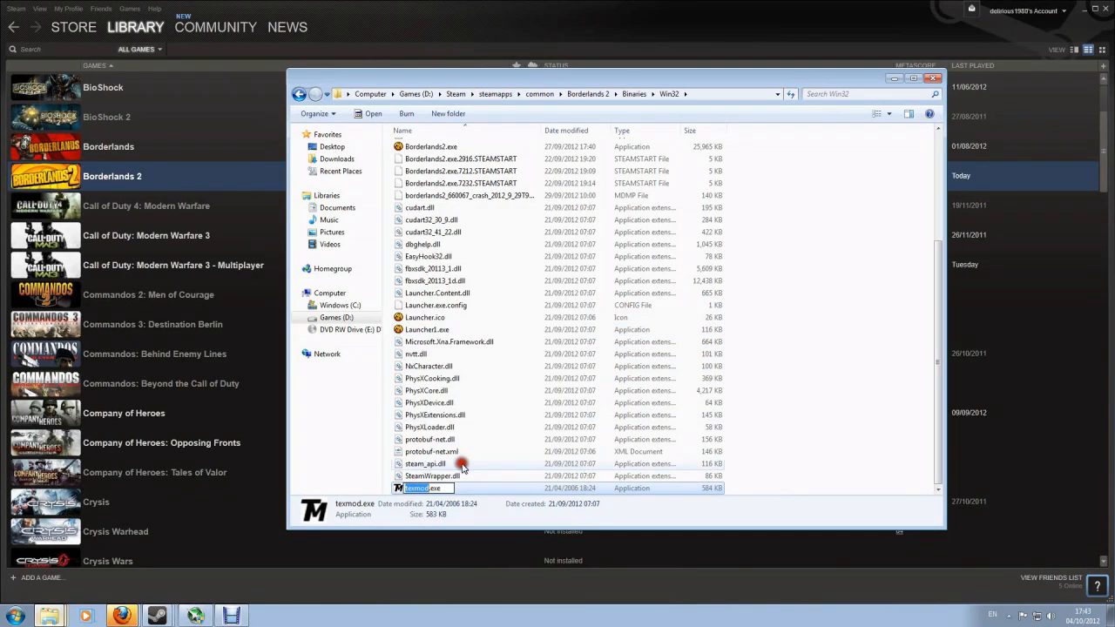
text(launcher)
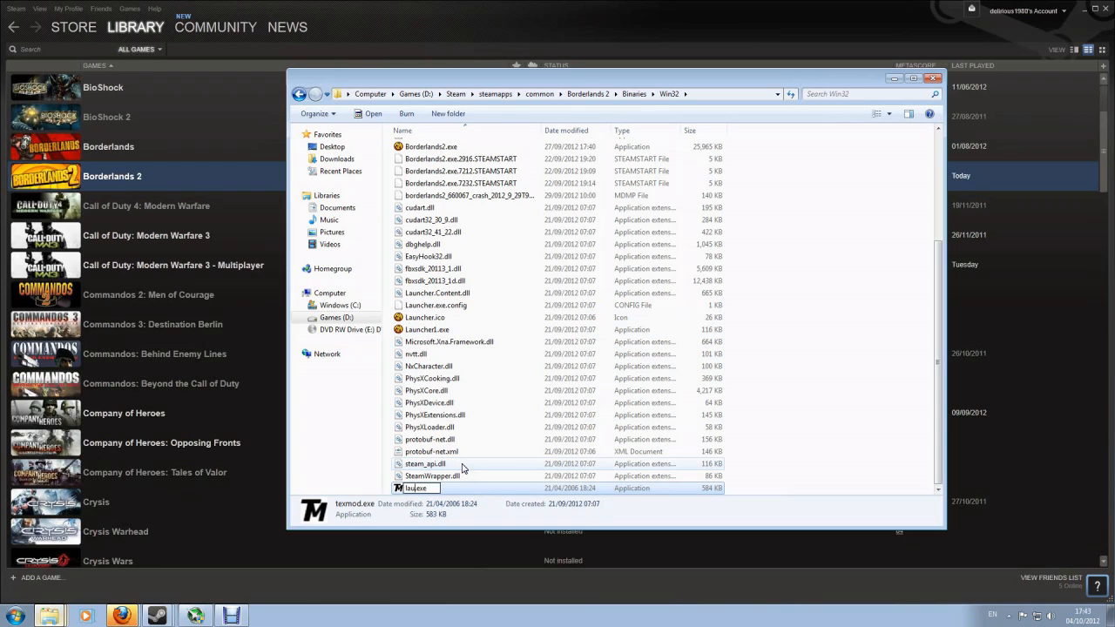
key(Return)
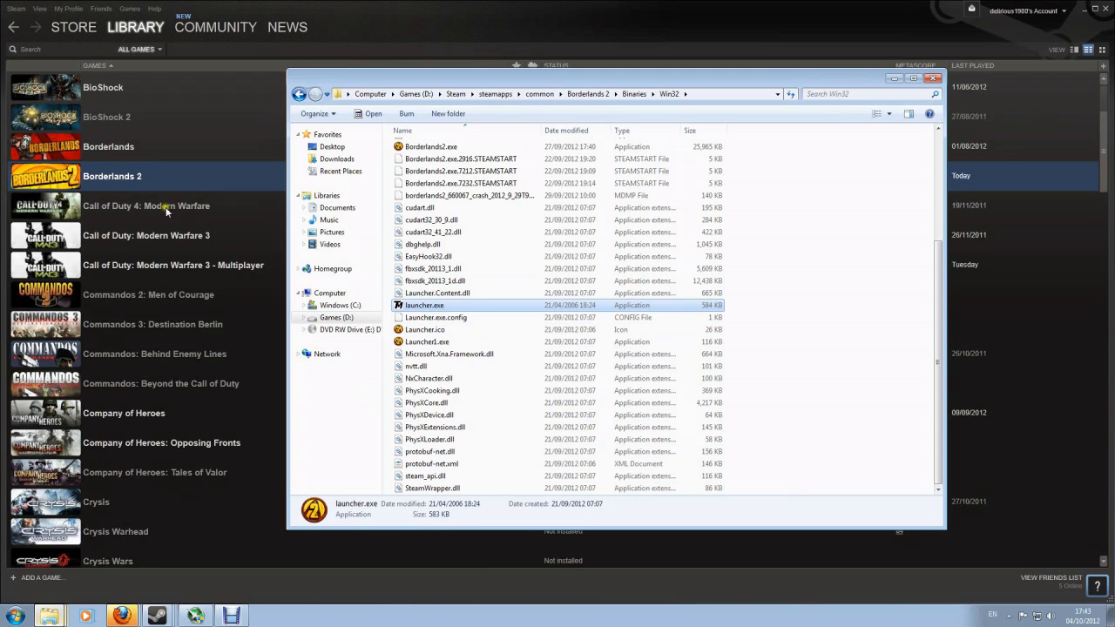
- Start Borderlands 2 from the Steam library and view TexMod's Logging Mode and Package Build options
right_click(158, 174)
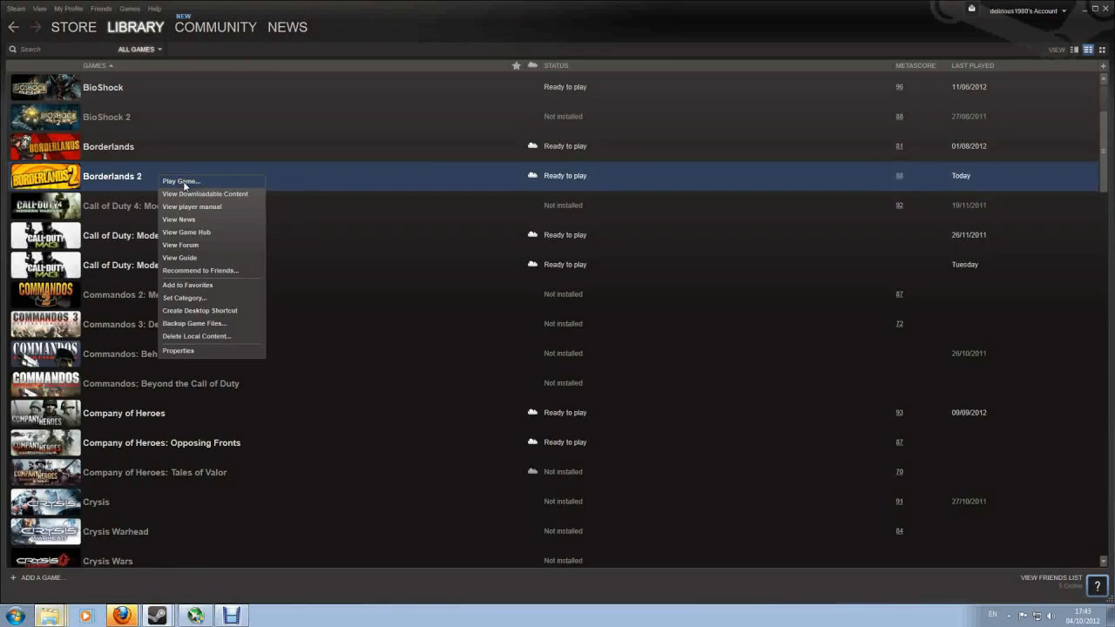
click(184, 182)
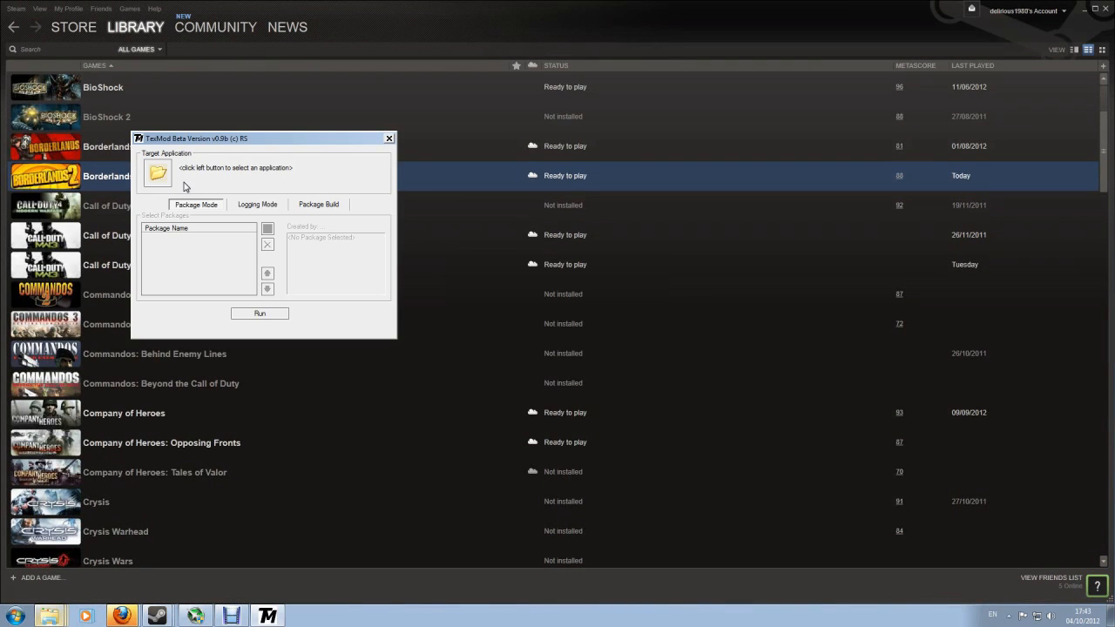
drag(213, 139, 441, 157)
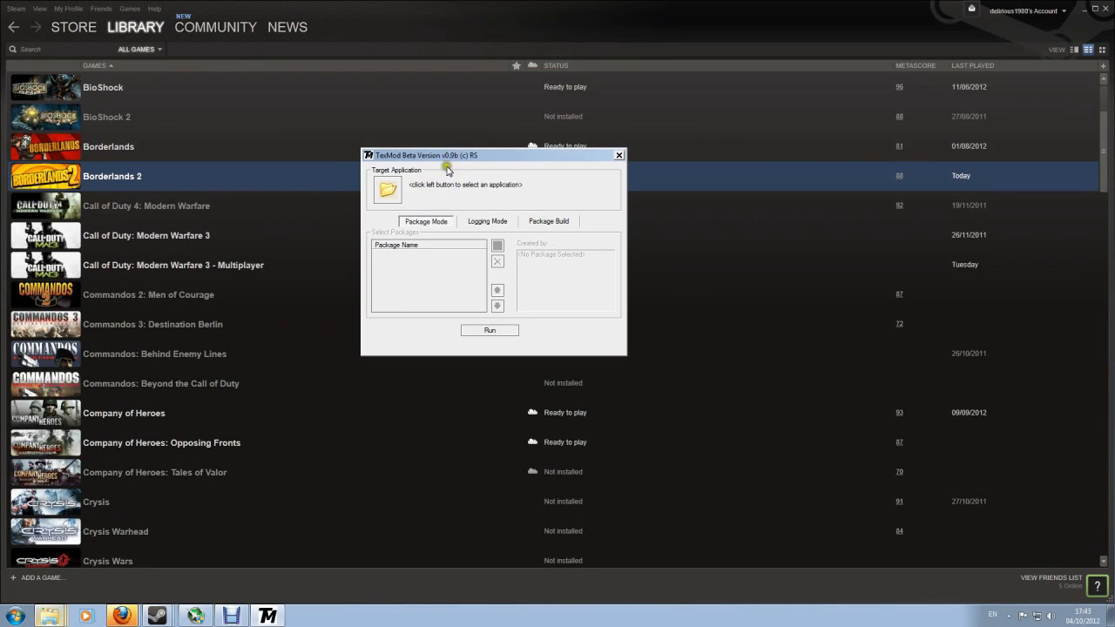
click(486, 222)
click(550, 222)
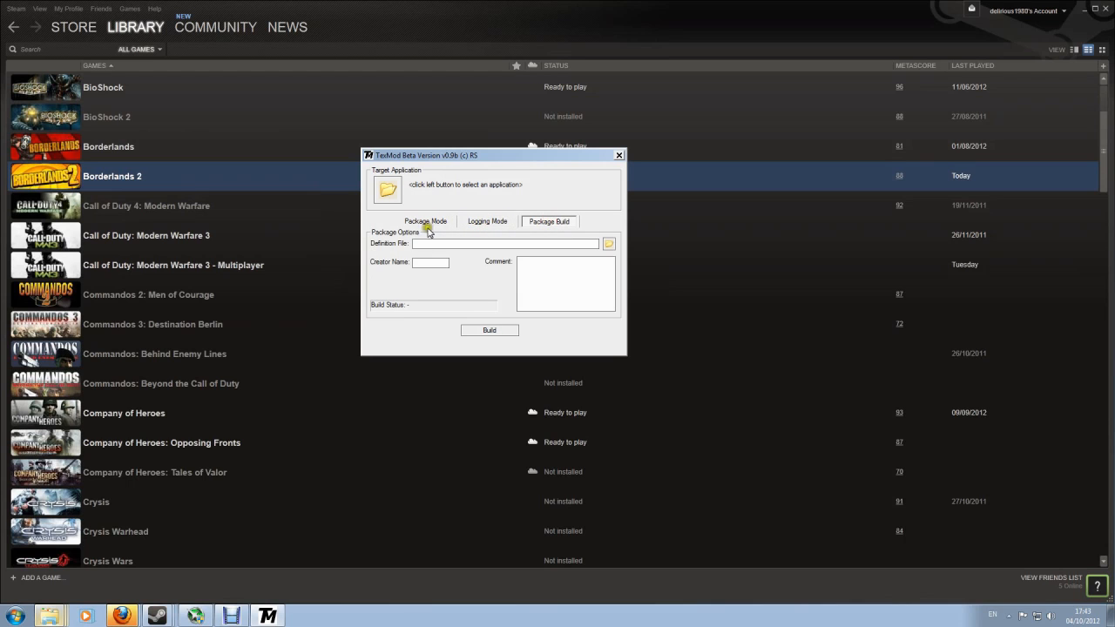
- View TexMod's Package Mode, Logging Mode and Package Build options, finishing on Package Mode
click(427, 229)
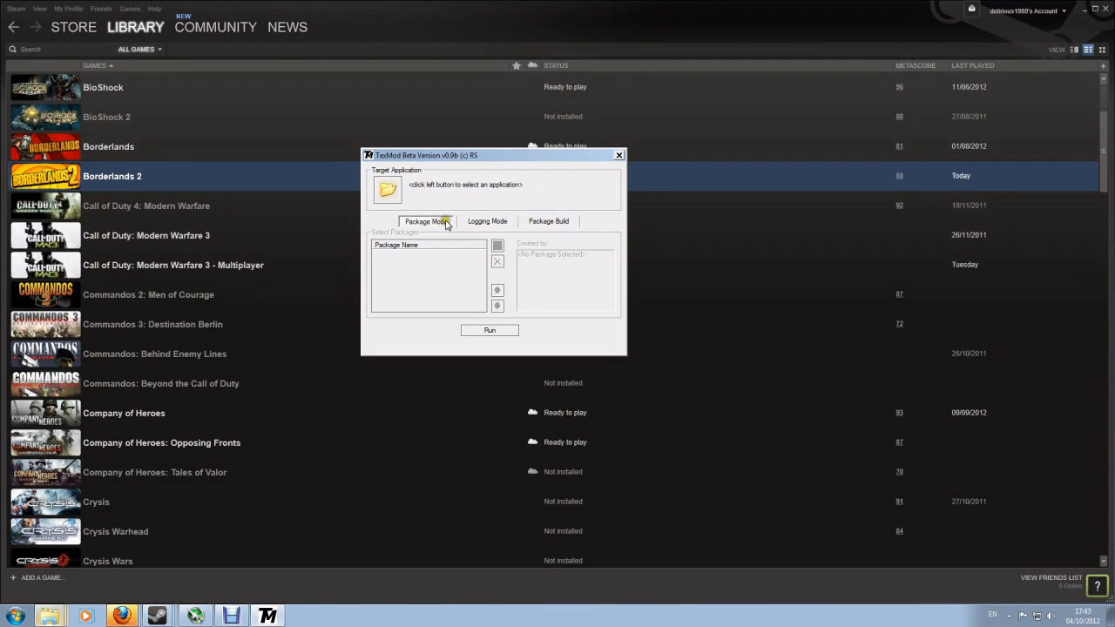
click(488, 223)
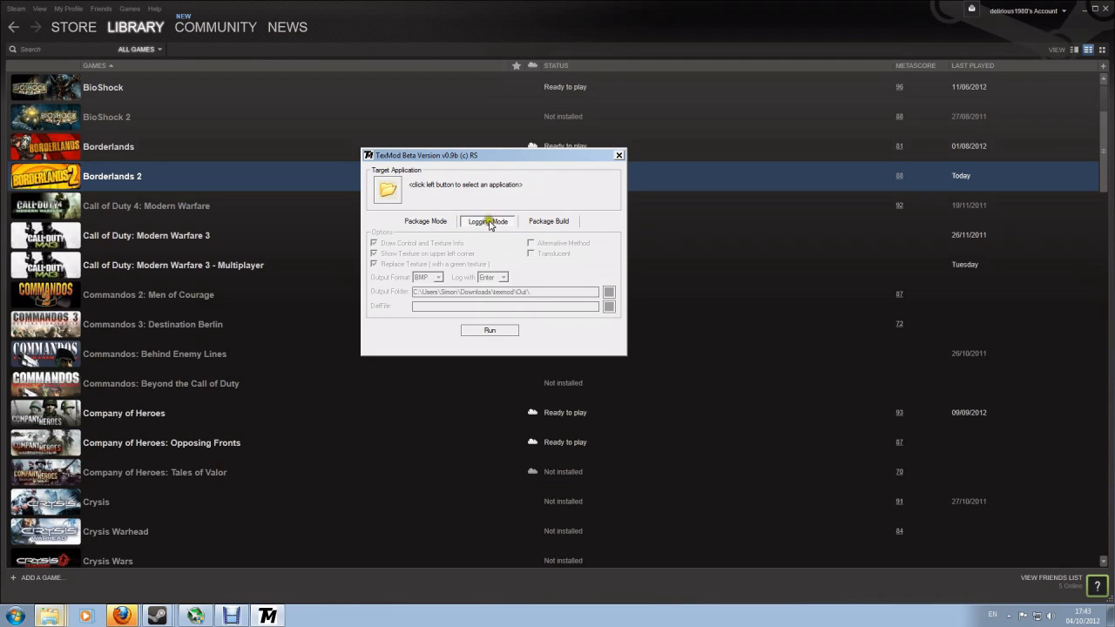
click(556, 224)
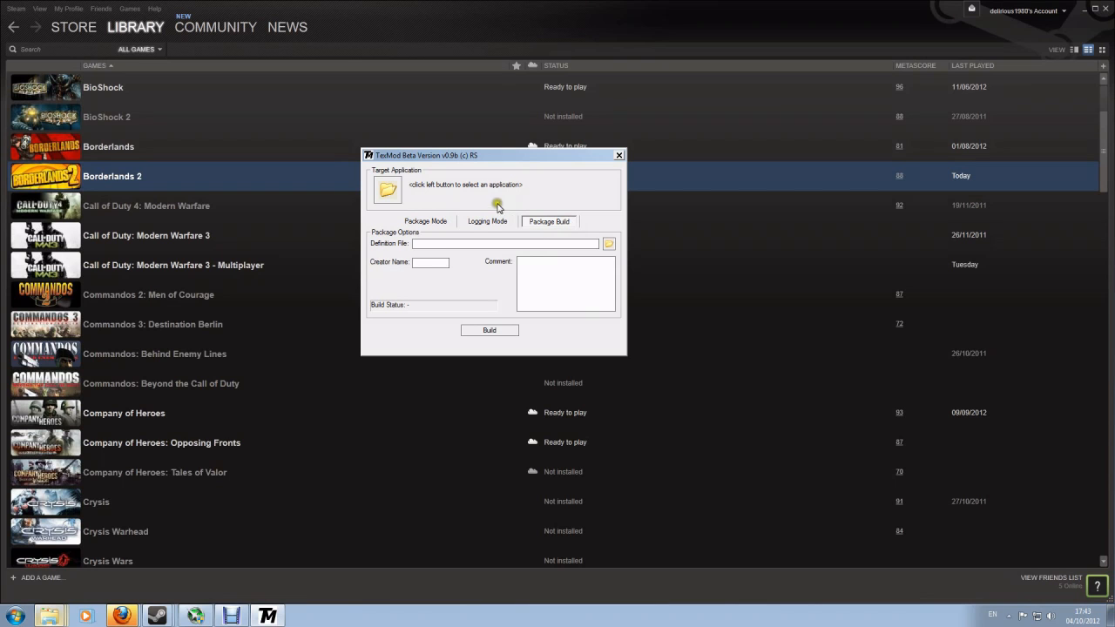
click(428, 219)
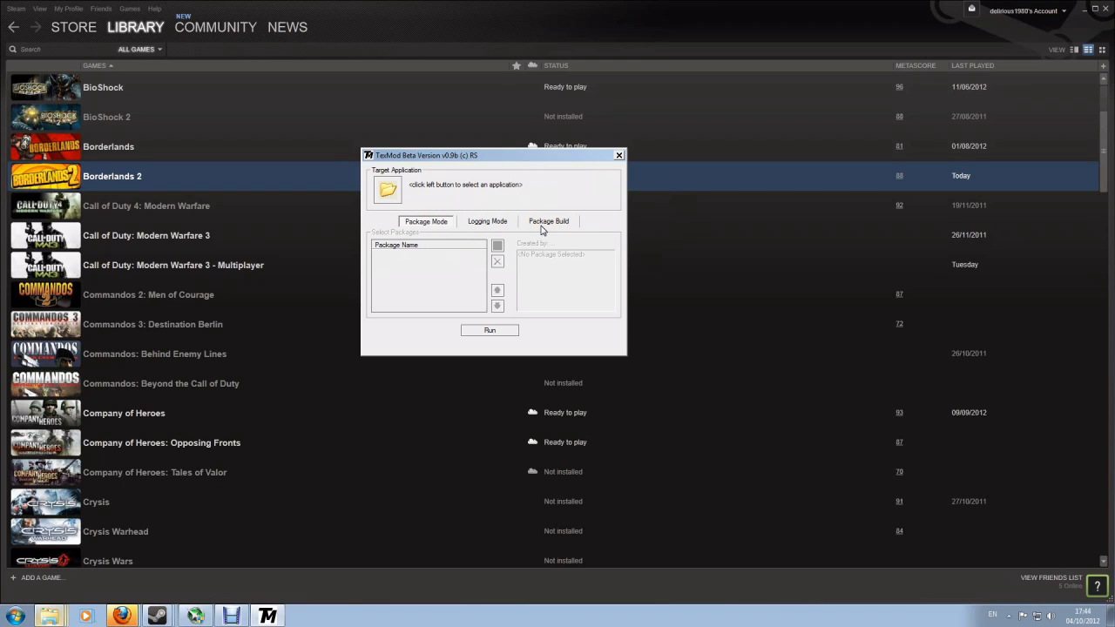
click(389, 192)
click(442, 201)
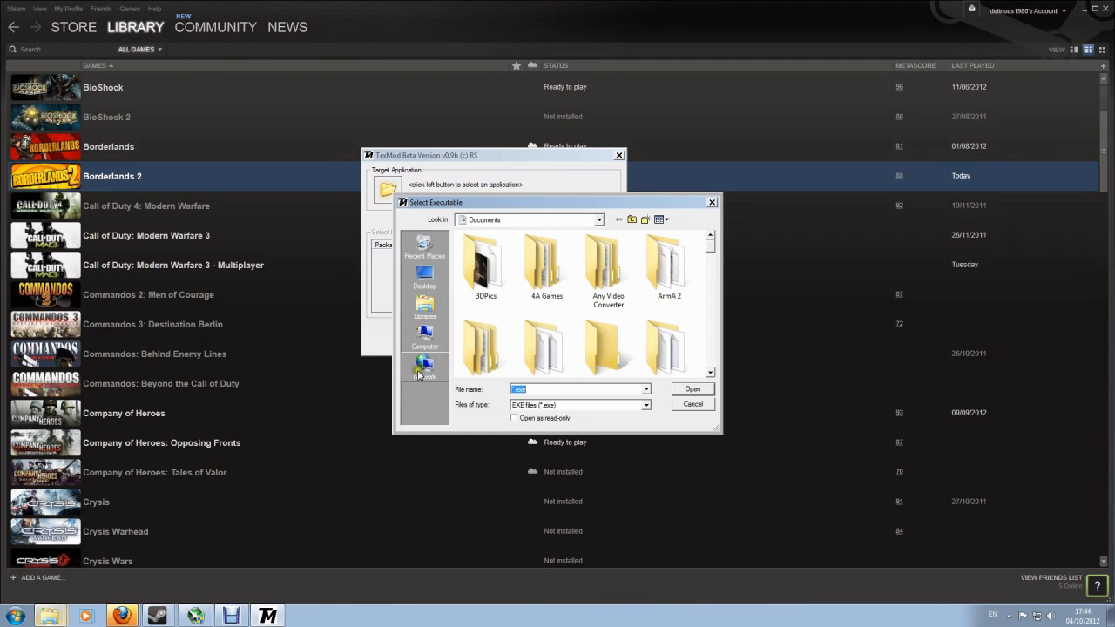
click(425, 334)
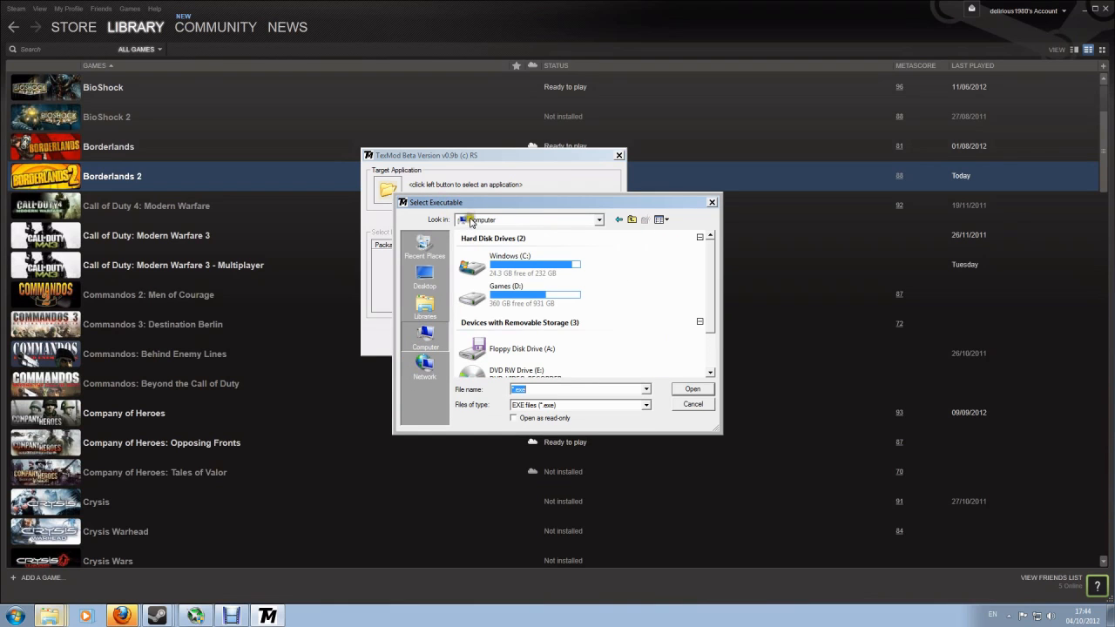
click(523, 296)
double_click(523, 295)
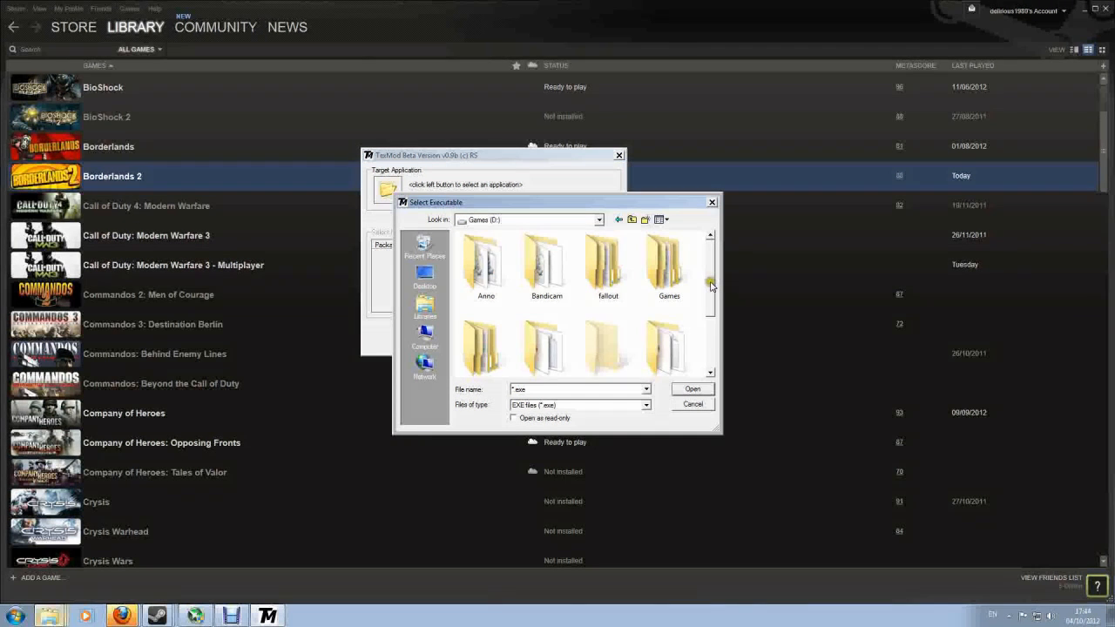
drag(712, 277, 712, 342)
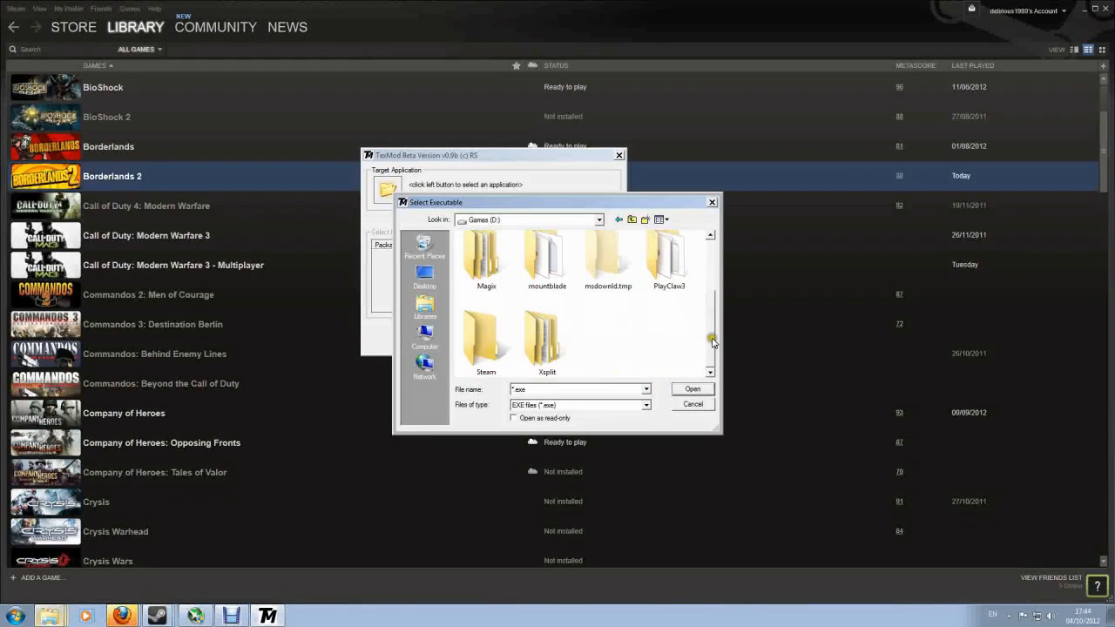
click(694, 405)
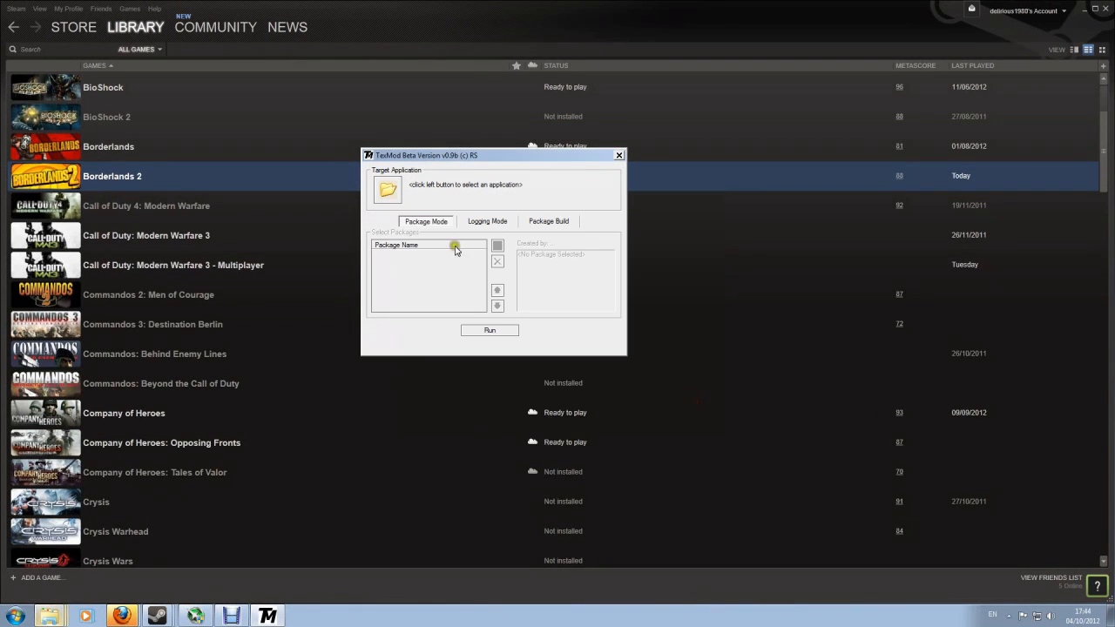
- Set Borderlands2.exe from the Borderlands 2 Binaries\Win32 folder as TexMod's target application
click(389, 192)
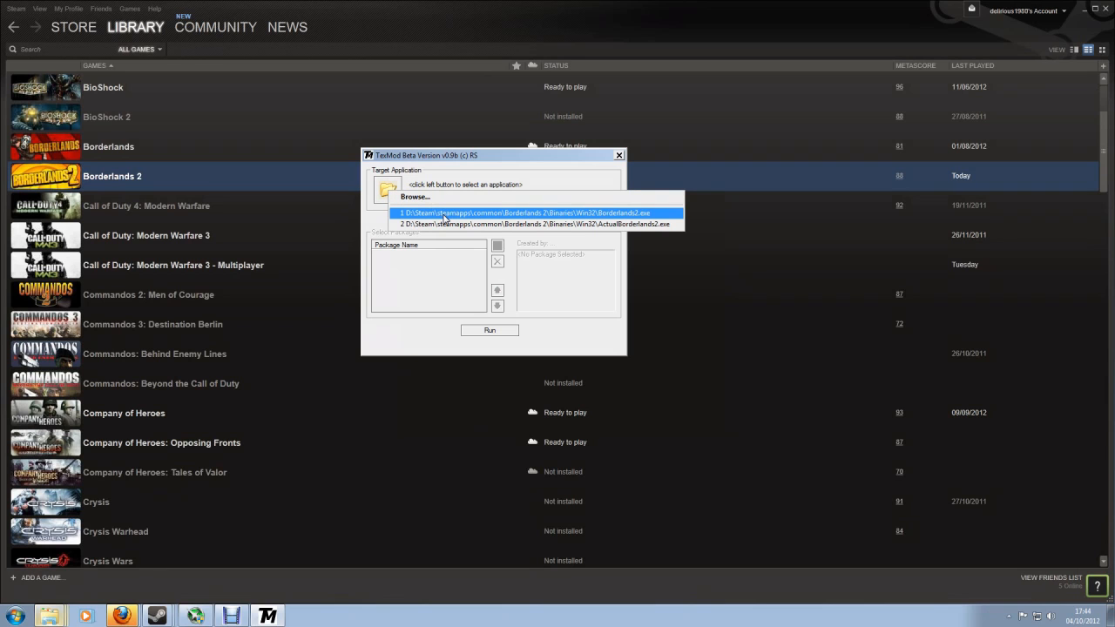
click(446, 219)
click(444, 213)
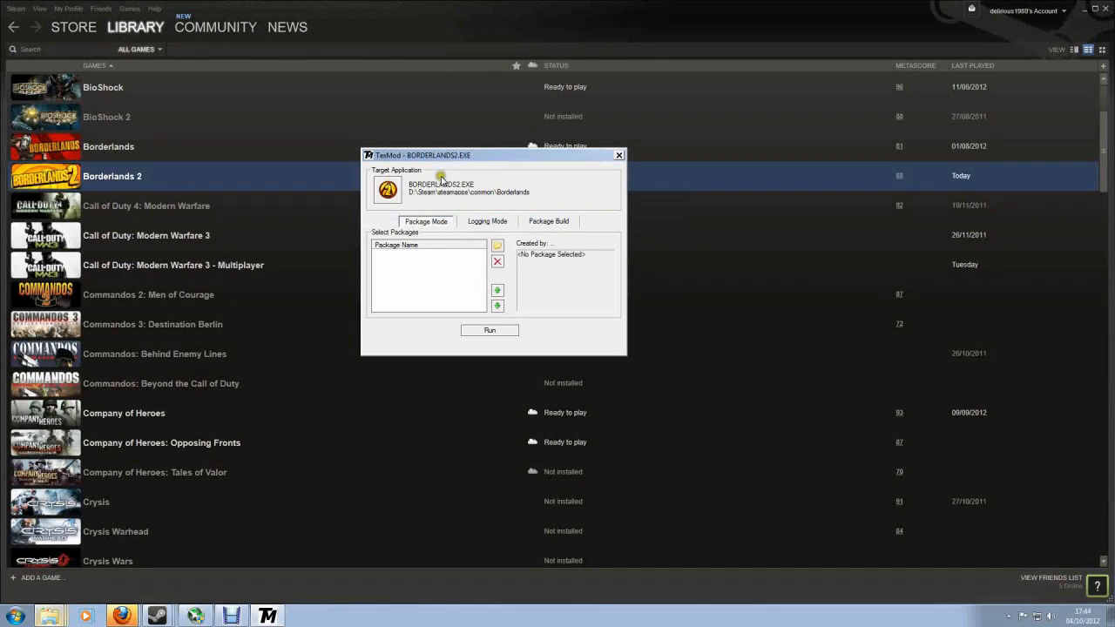
- Switch TexMod to Logging Mode and set the logging key to F8
click(484, 223)
click(477, 223)
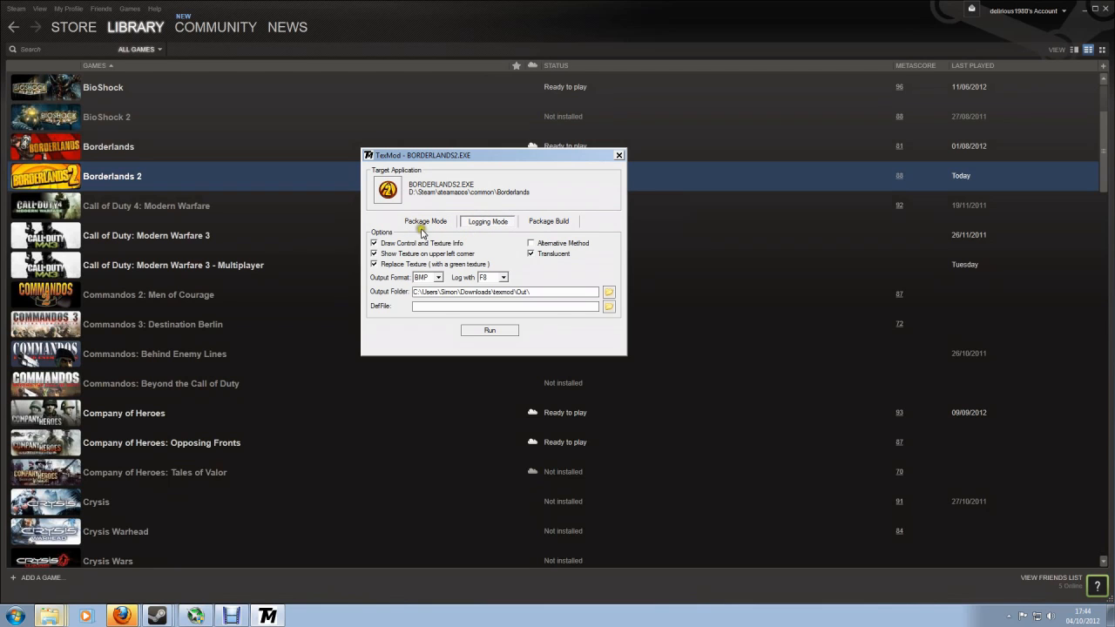
drag(466, 159, 383, 99)
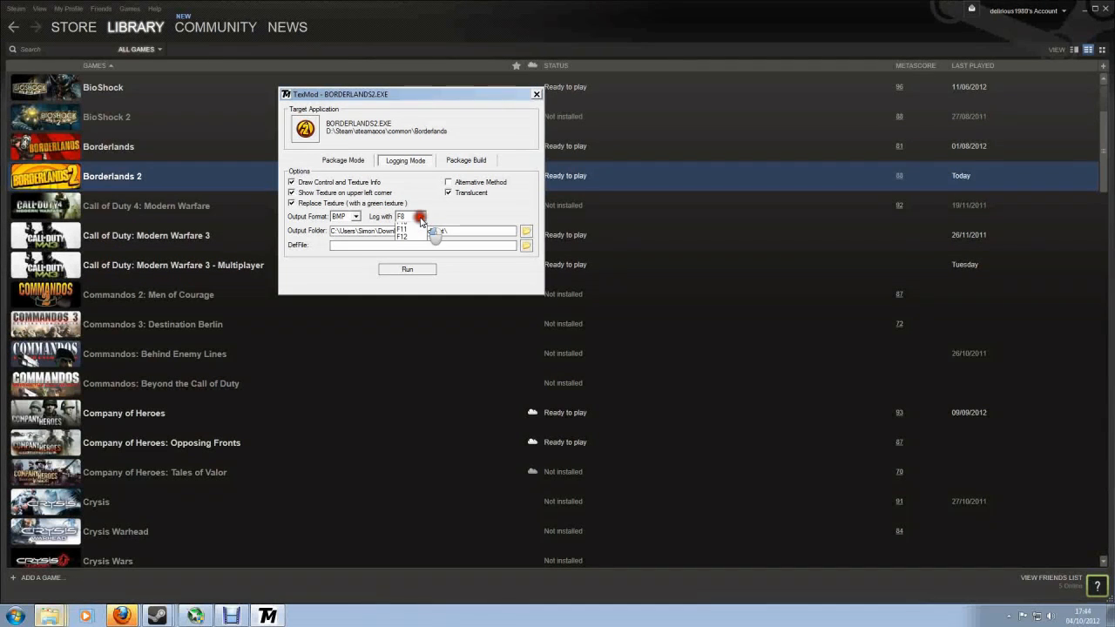
click(420, 216)
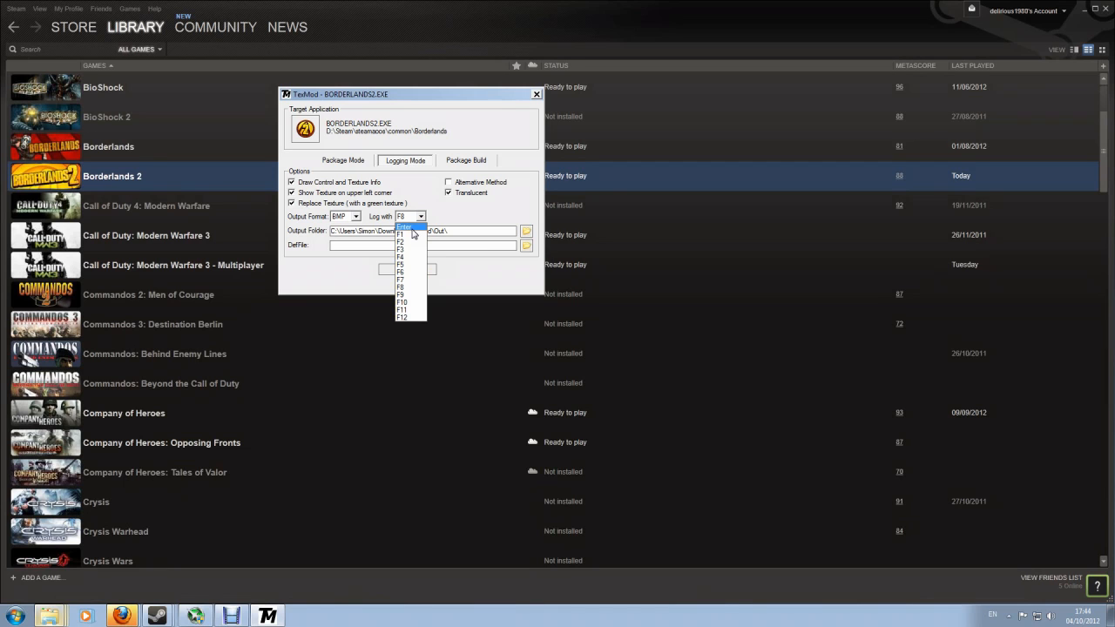
click(402, 288)
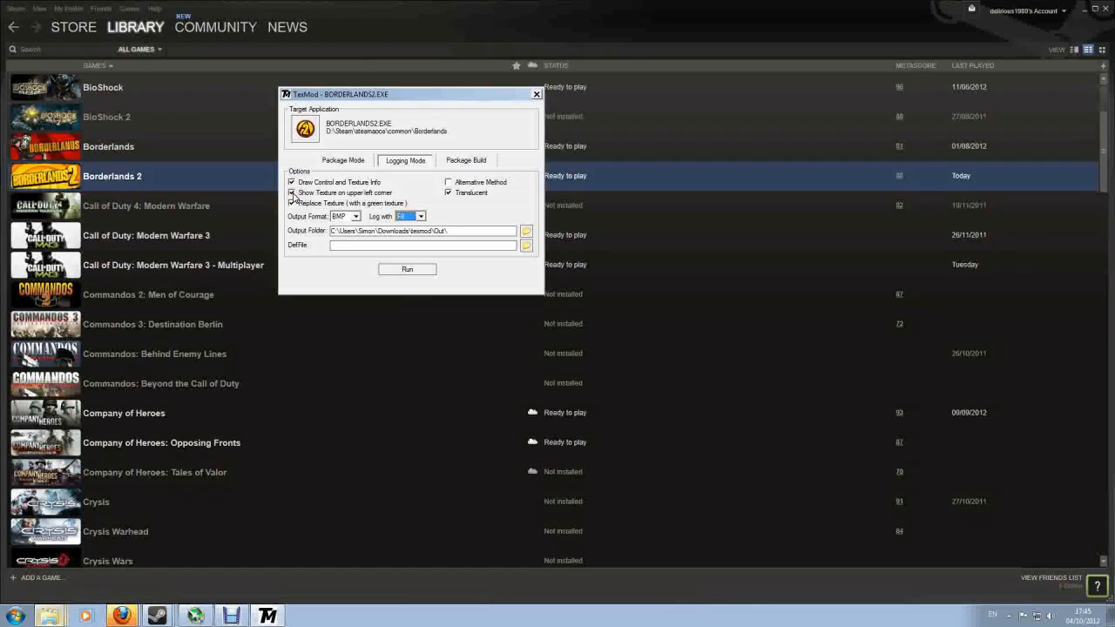
- Keep the upper-left texture display and green texture replacement enabled, and set the logging output format to PNG
click(292, 194)
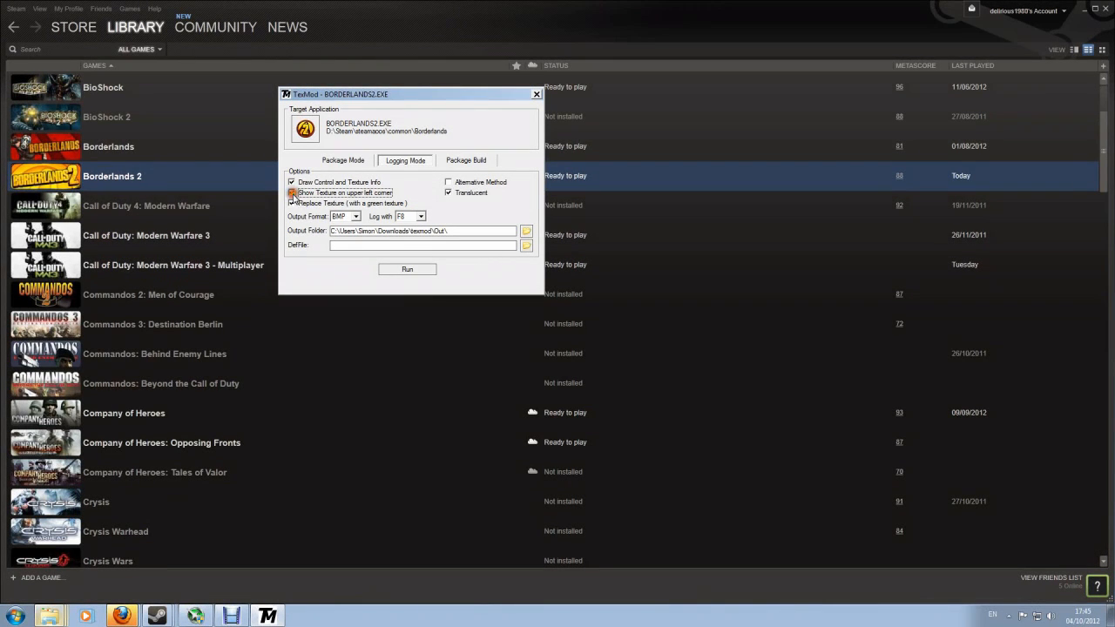
click(293, 204)
click(292, 203)
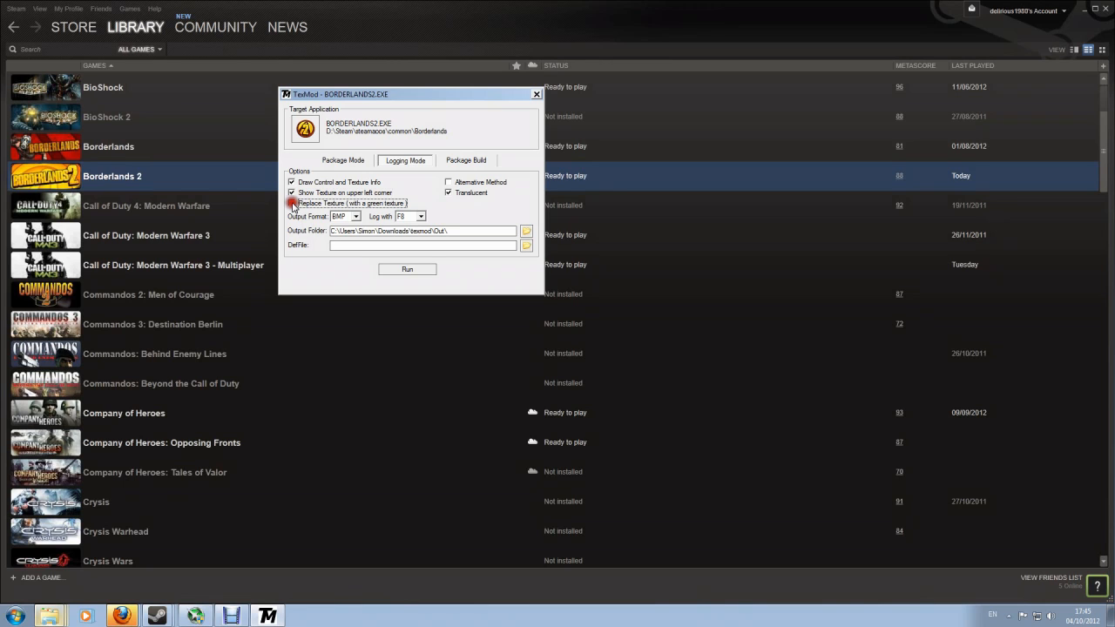
click(356, 217)
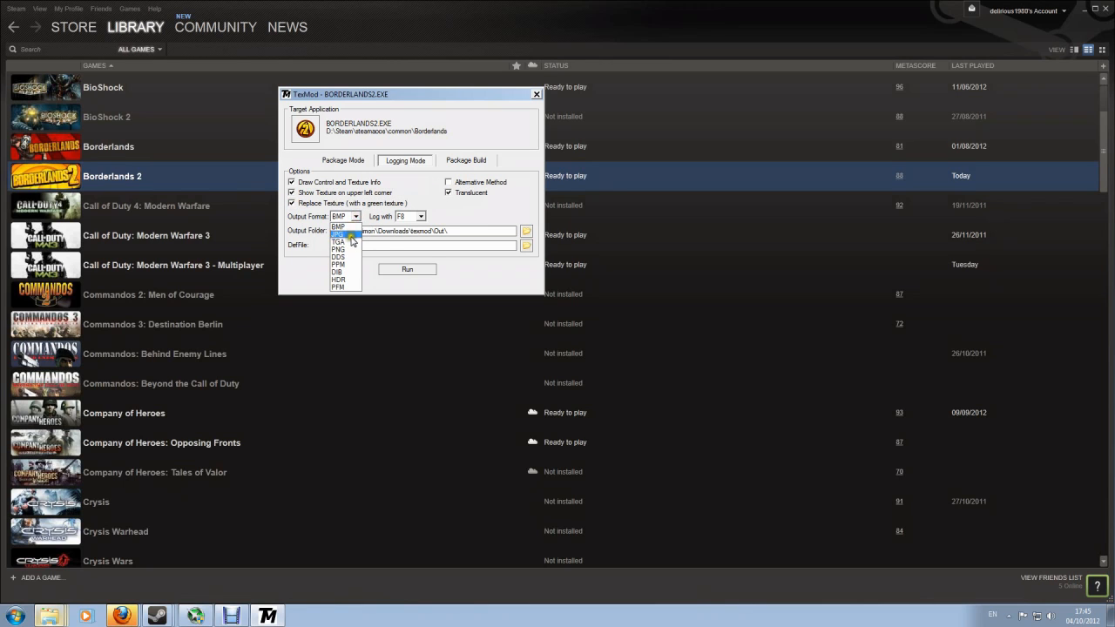
click(347, 251)
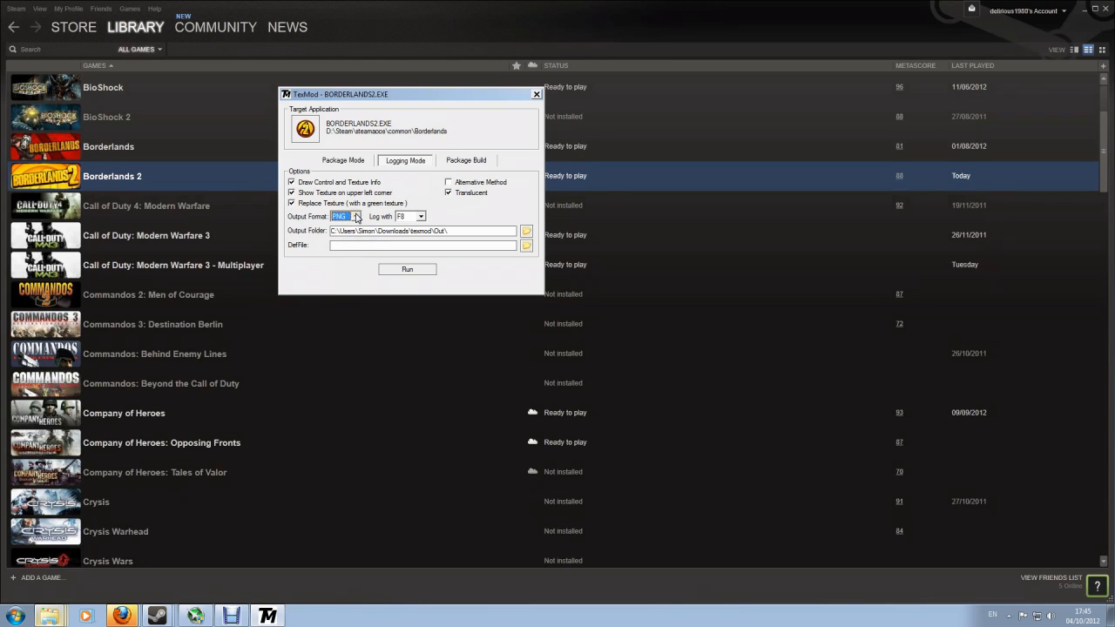
click(356, 217)
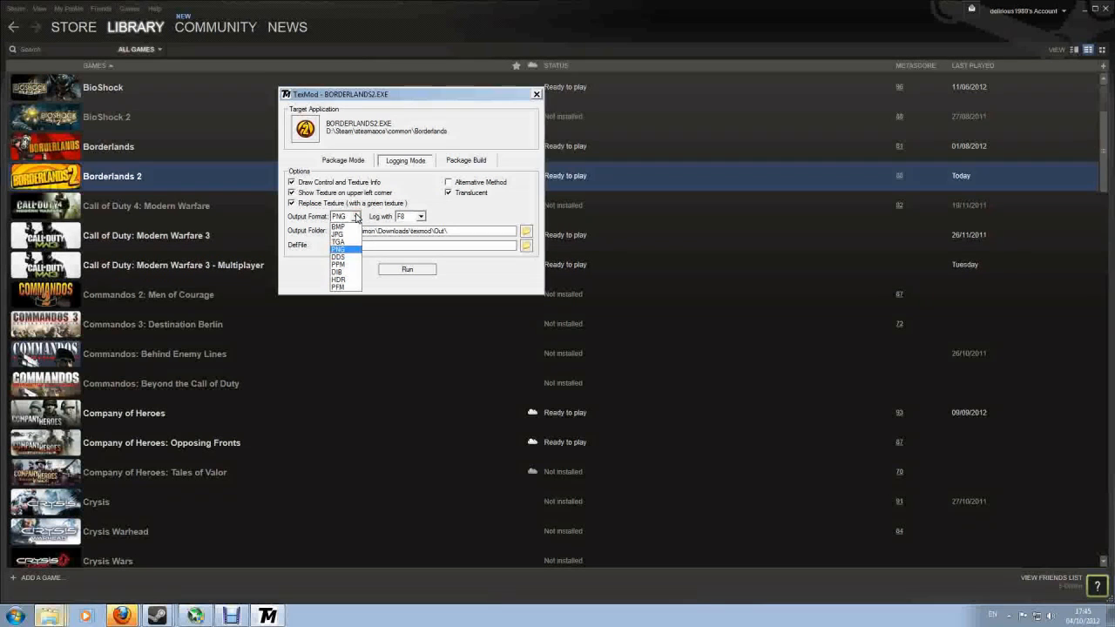
click(356, 217)
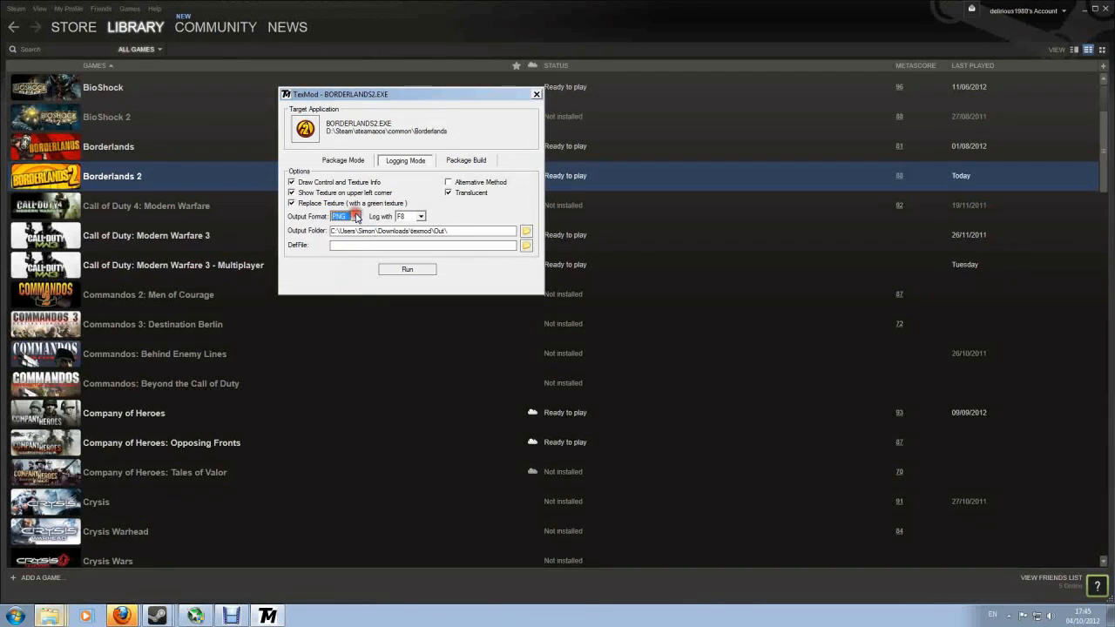
- Run Borderlands 2 through TexMod in Logging Mode and walk the character up to the Fight Back poster on the wall
click(448, 193)
click(406, 271)
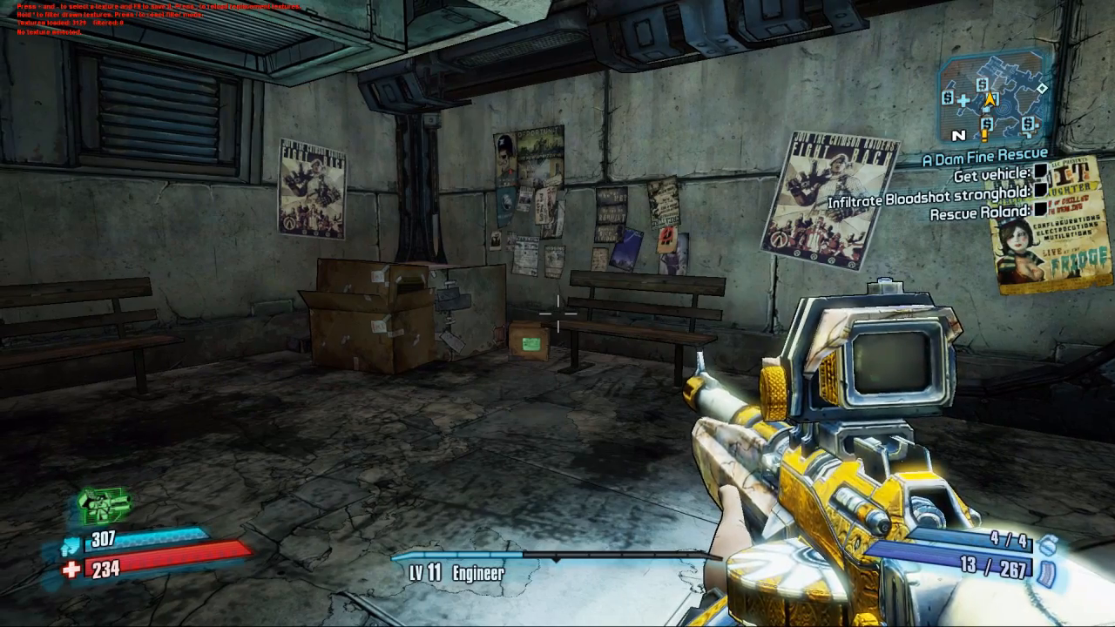
key(w)
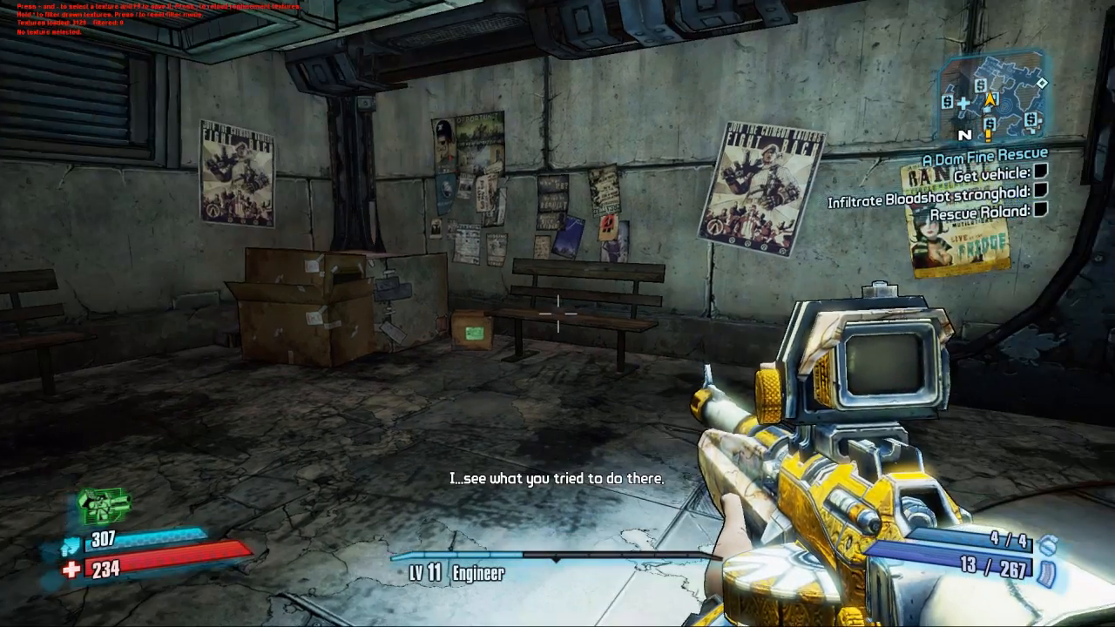
key(w)
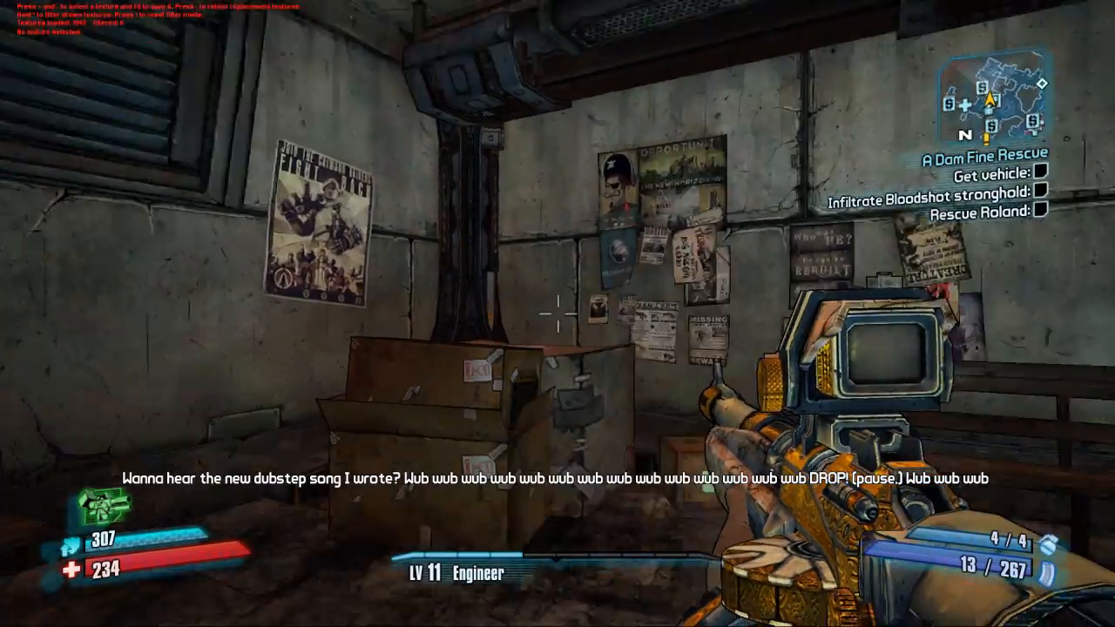
key(w)
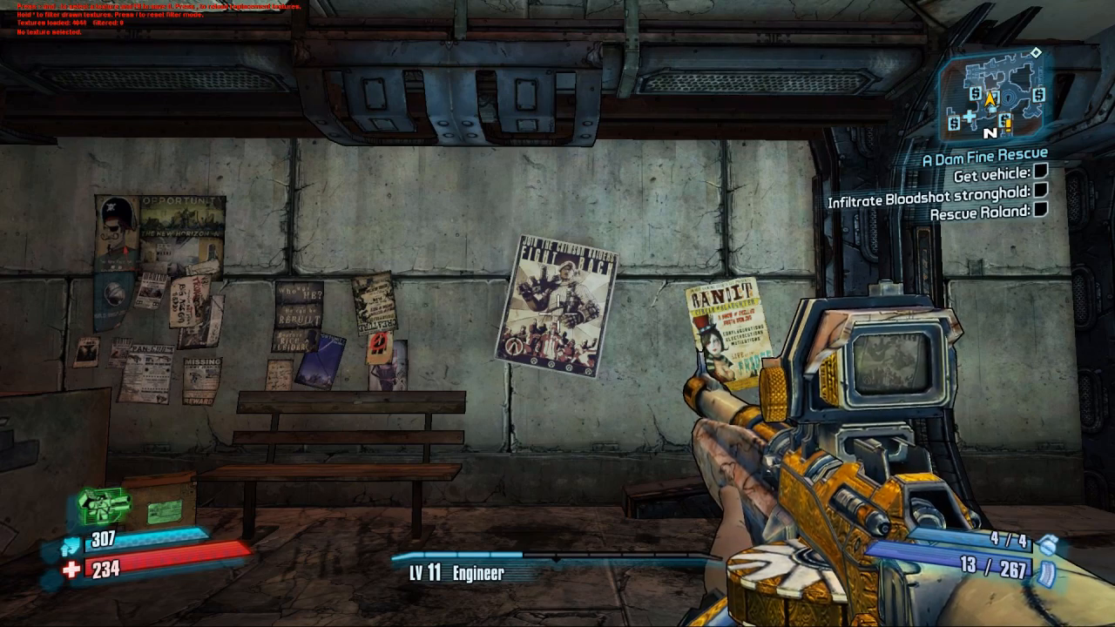
key(w)
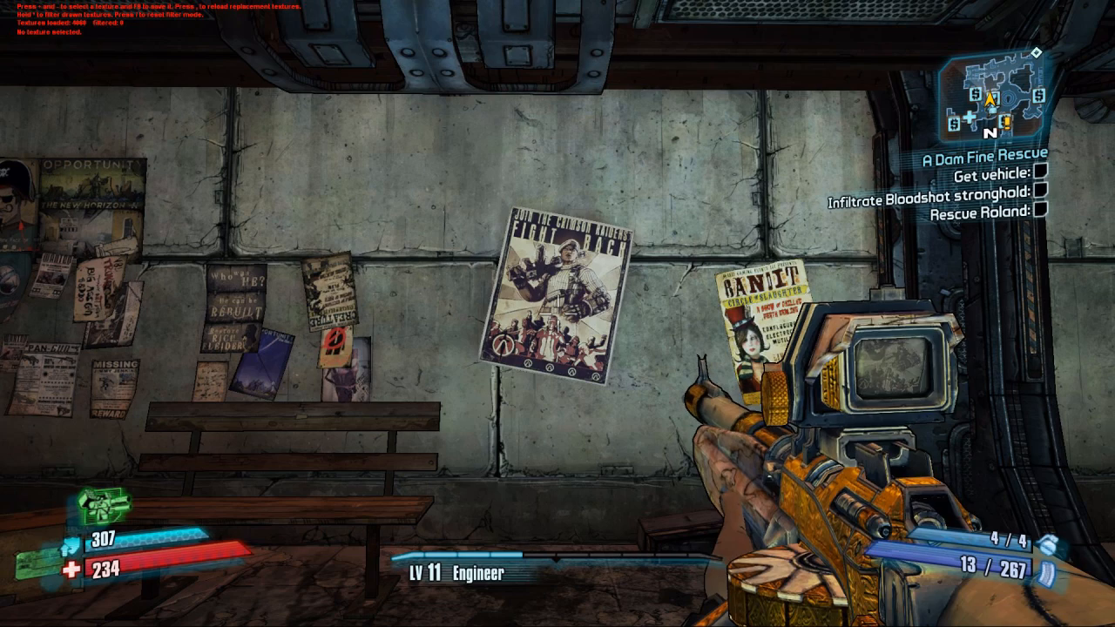
- Filter the logged textures to those currently drawn and select through the first few of them
key(KP_Multiply)
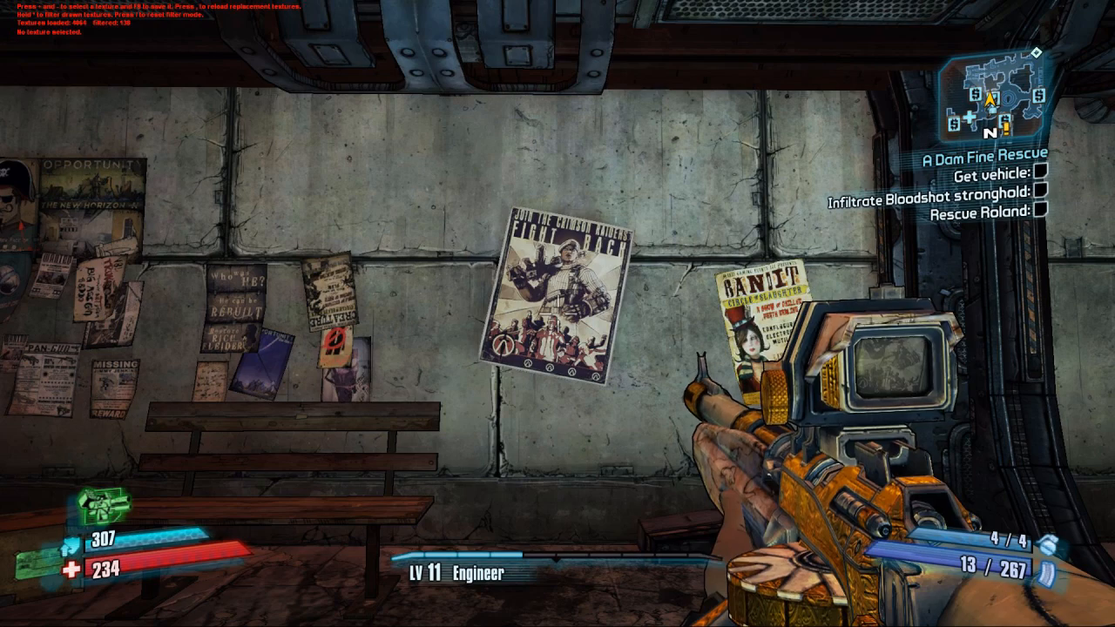
key(plus)
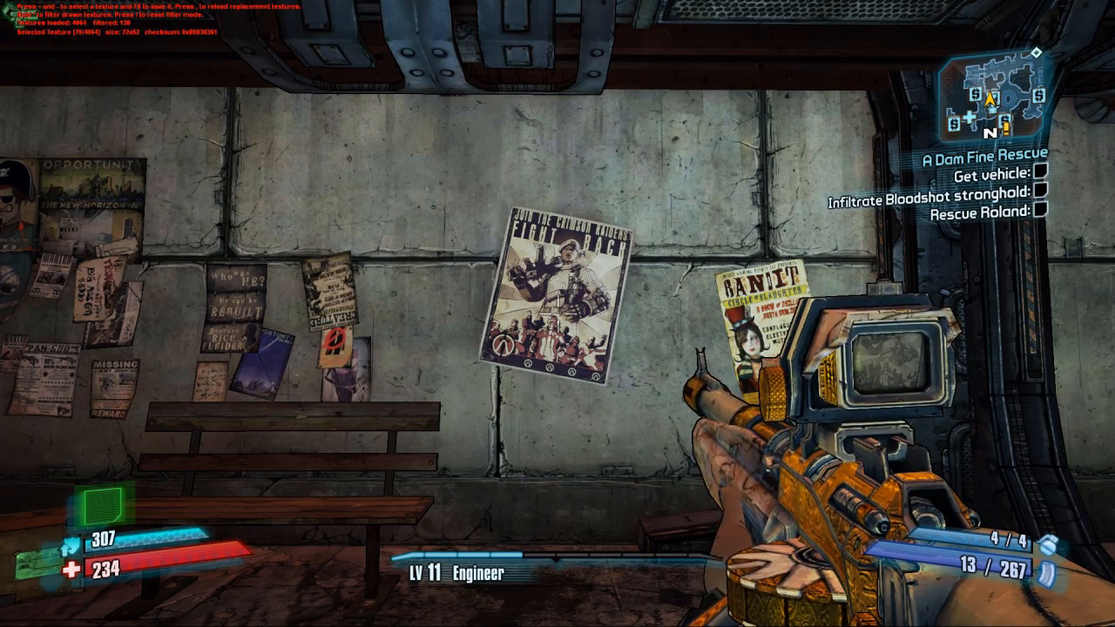
key(plus)
key(plus)
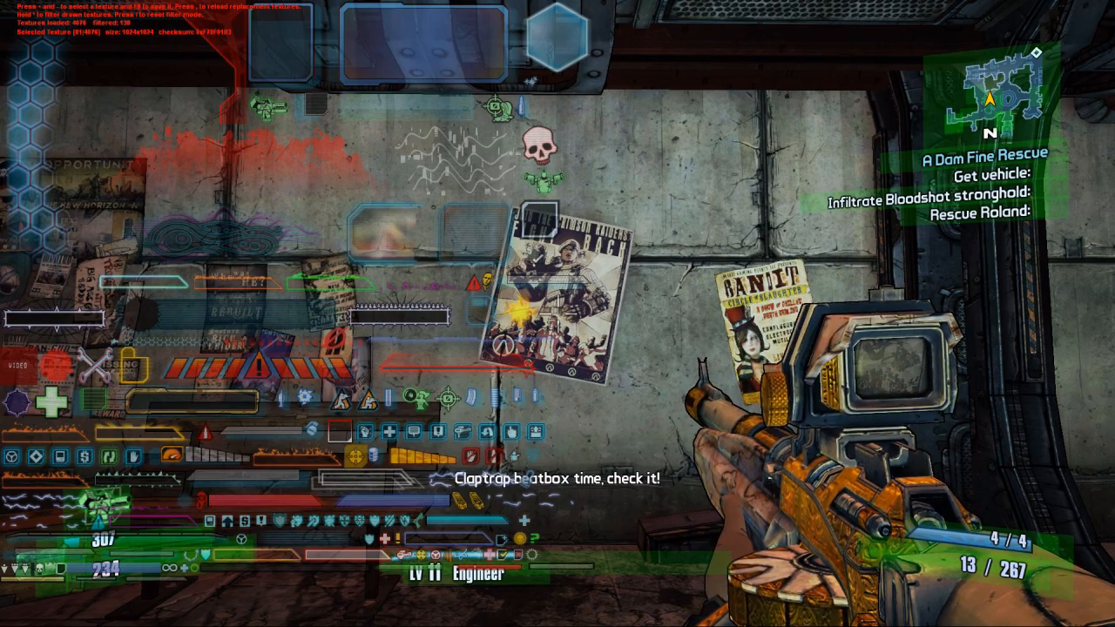
- Cycle through the filtered textures in the upper-left preview, searching for the Fight Back poster's texture
key(plus)
key(plus)
key(plus)
key(plus)
key(plus)
key(plus)
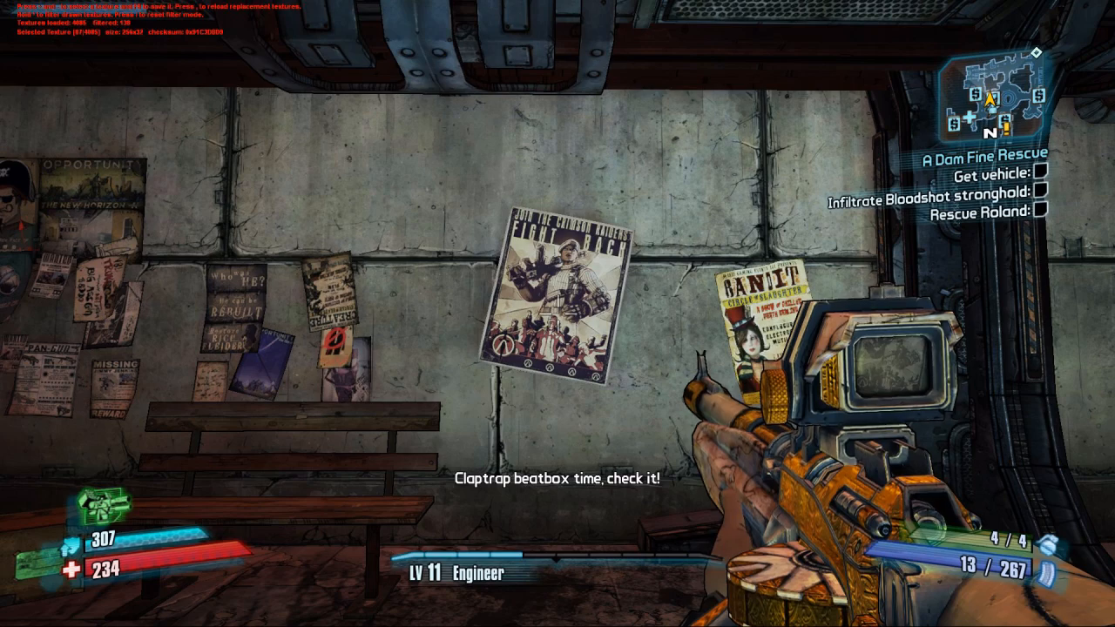
key(plus)
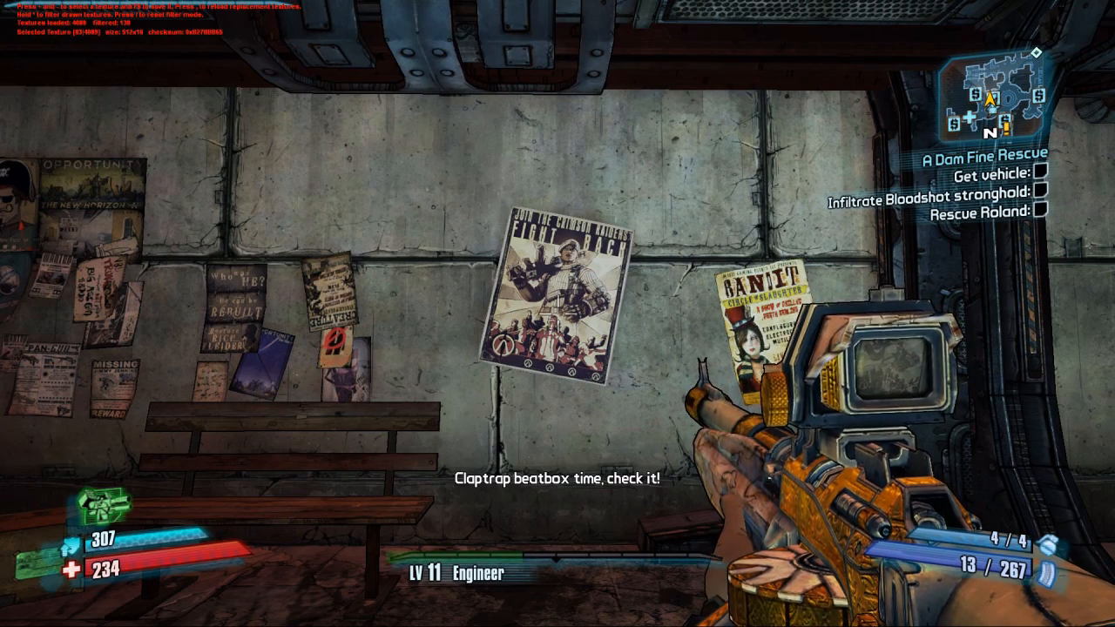
key(plus)
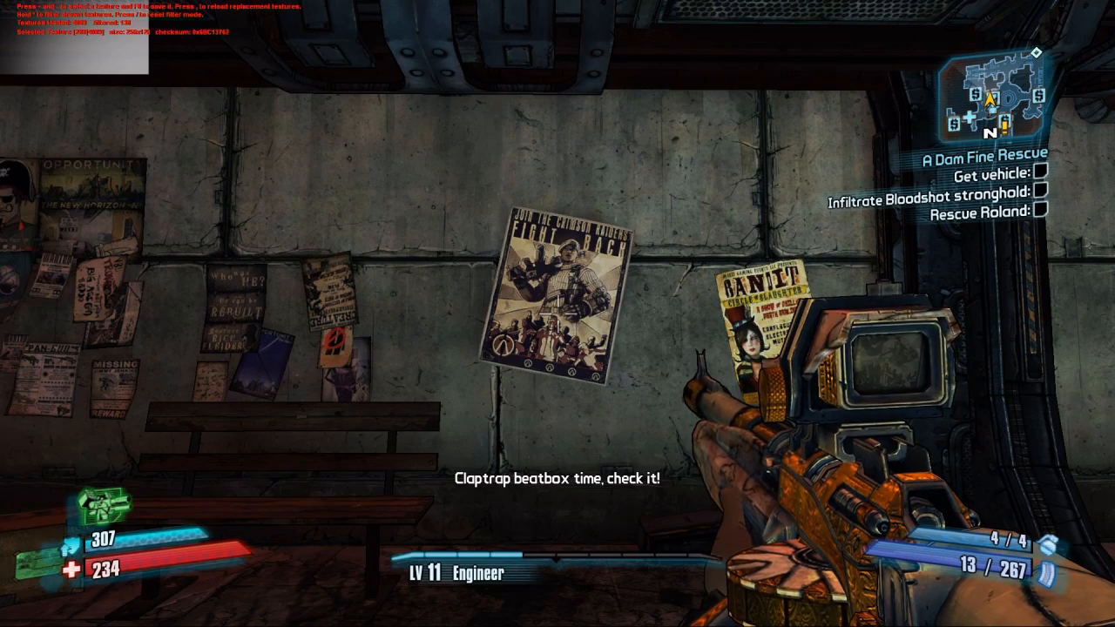
key(plus)
key(plus)
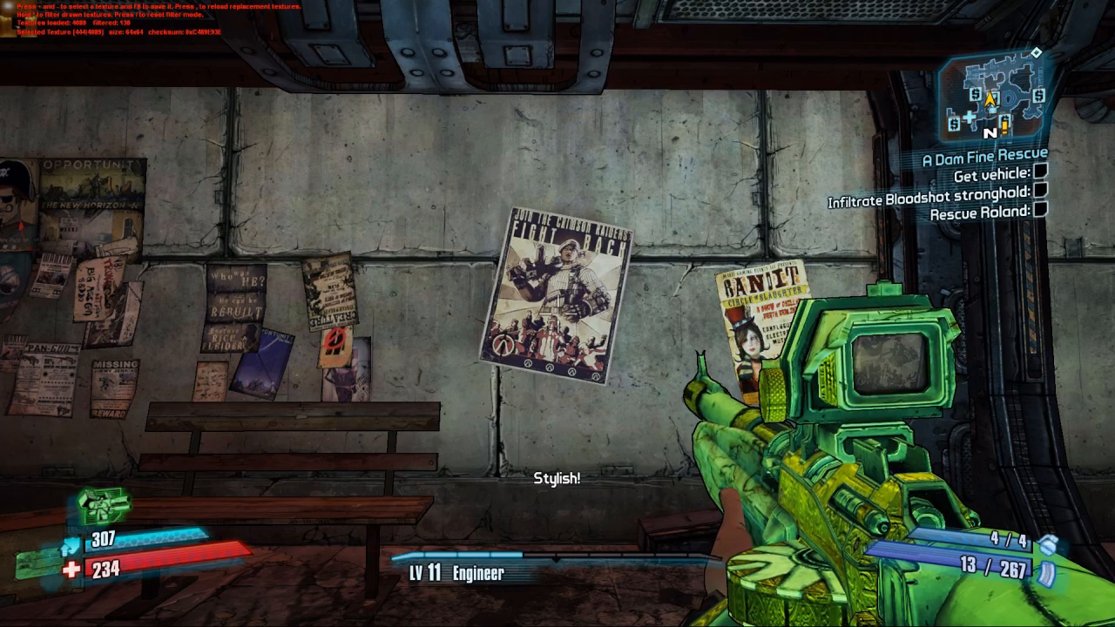
key(plus)
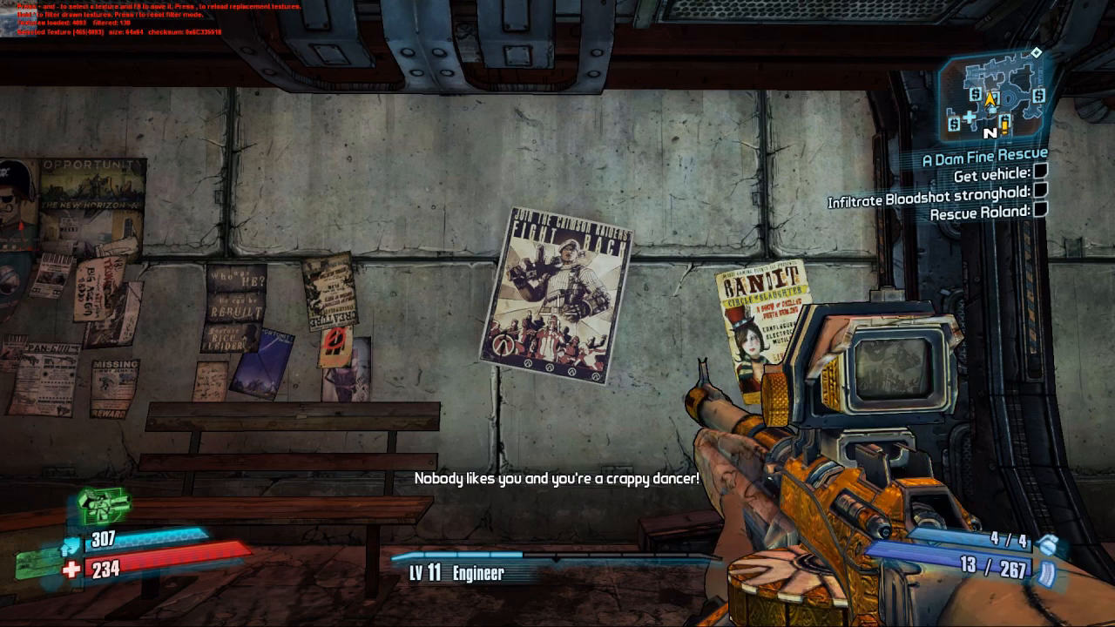
key(plus)
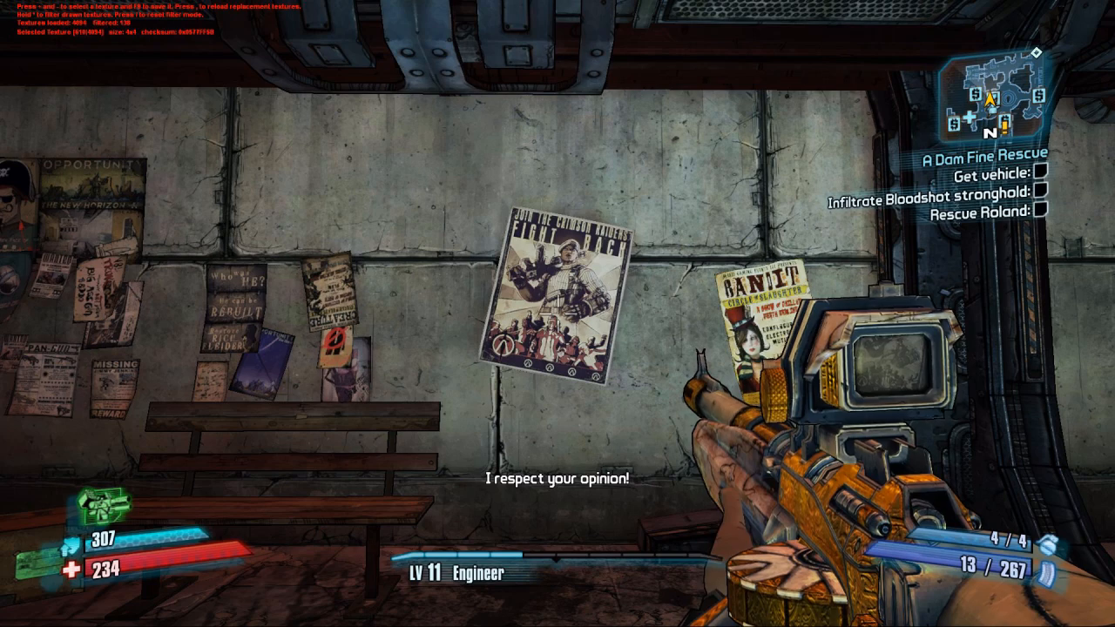
key(plus)
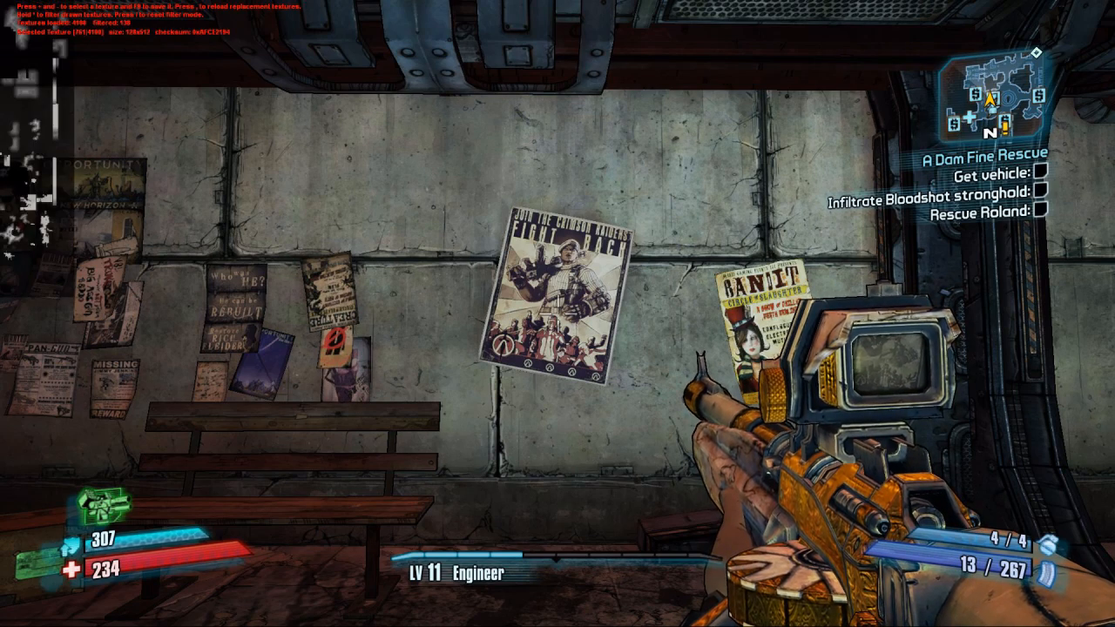
key(plus)
key(plus)
key(plus)
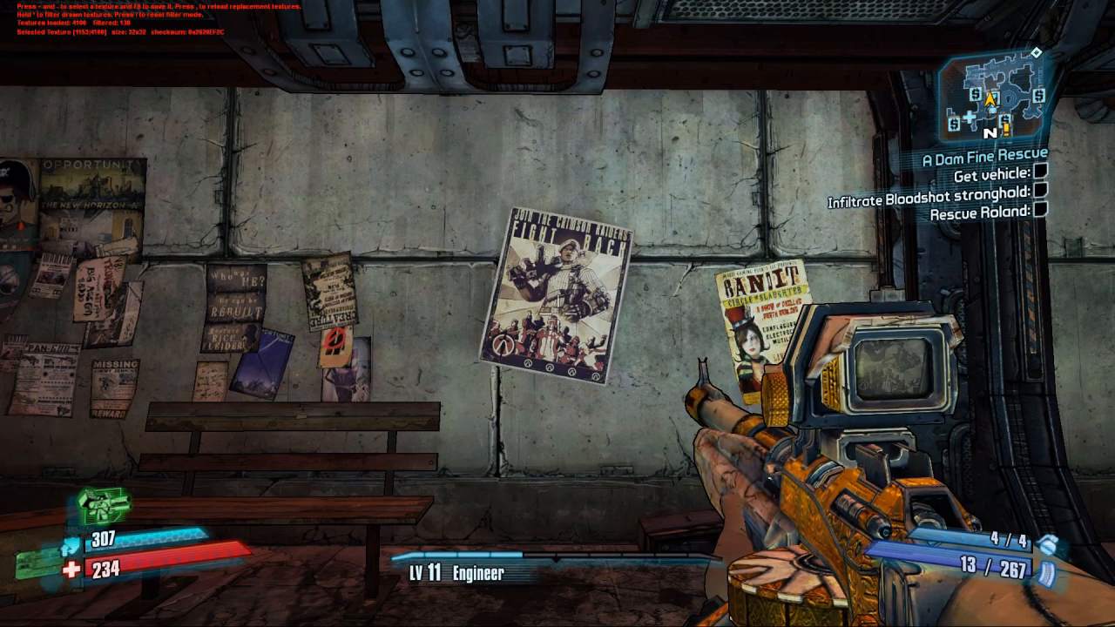
key(plus)
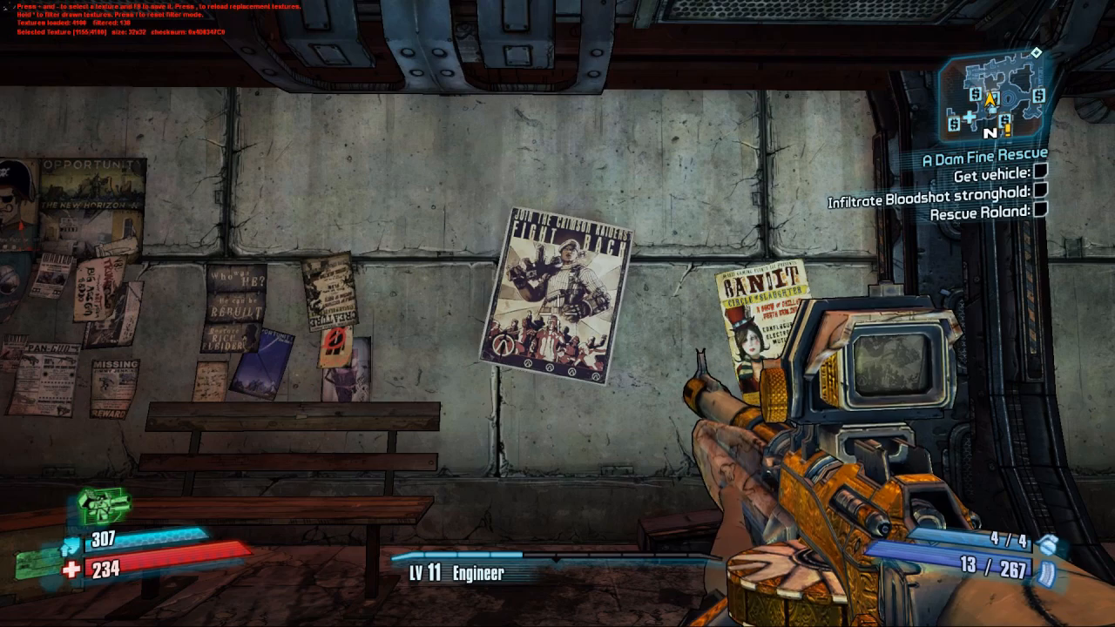
key(plus)
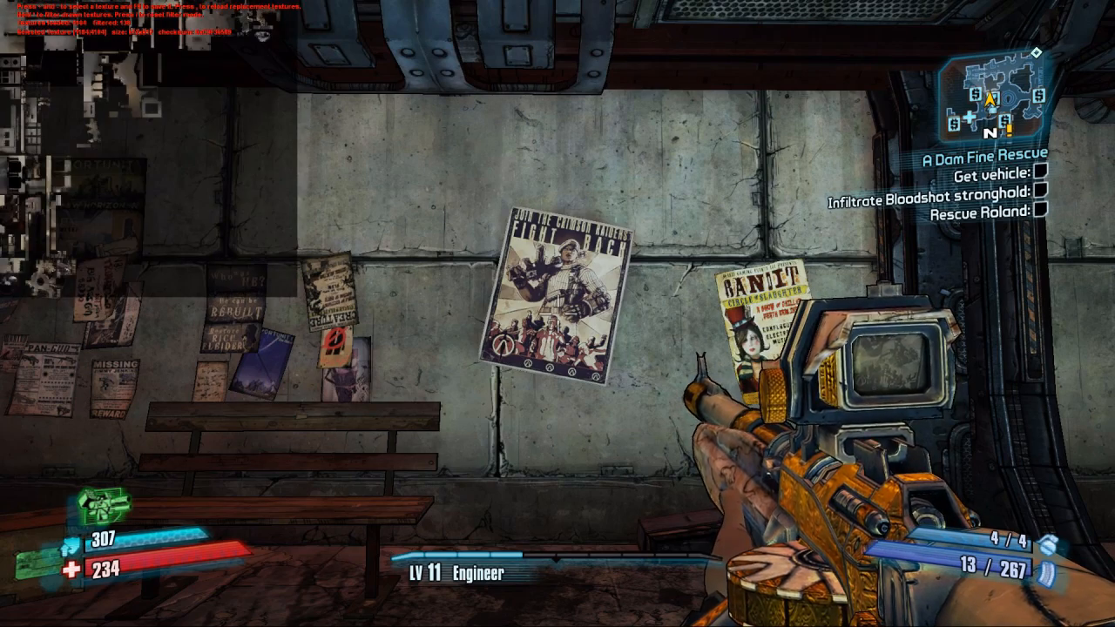
key(plus)
key(plus)
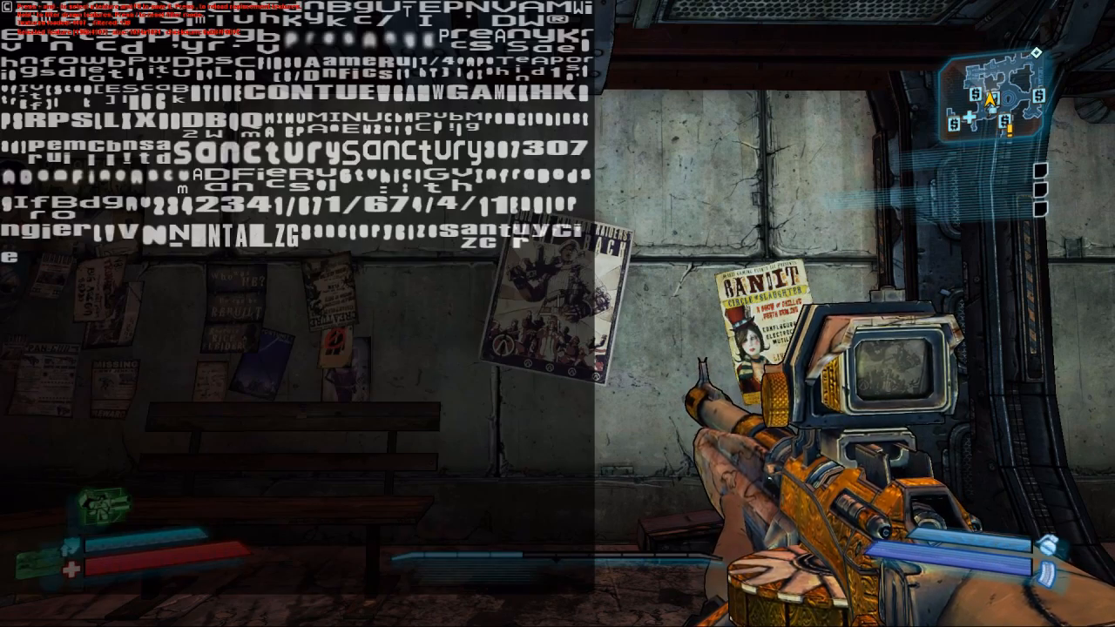
key(plus)
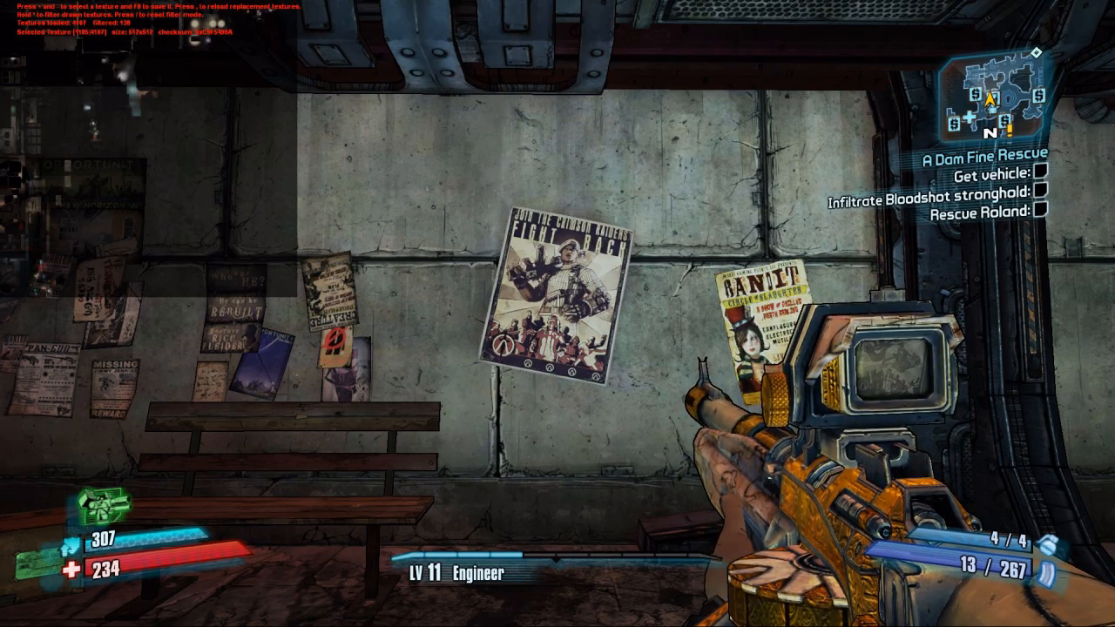
key(plus)
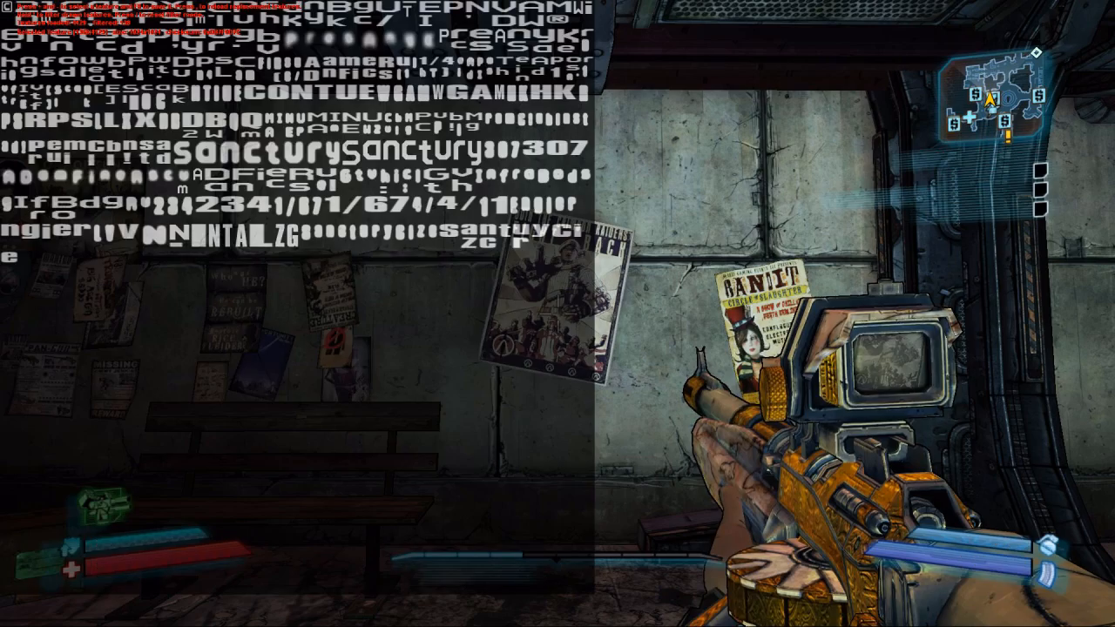
- Cycle back past the start of the filtered textures to the sheet of Circle of Slaughter posters
key(plus)
key(plus)
key(minus)
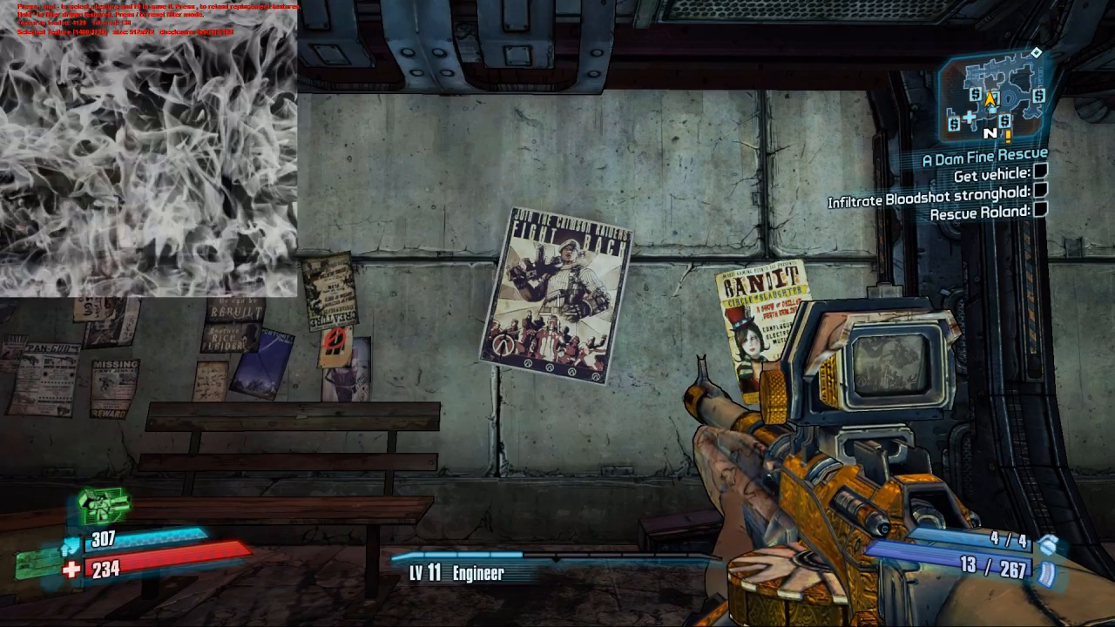
key(minus)
key(plus)
key(plus)
key(plus)
key(plus)
key(plus)
key(plus)
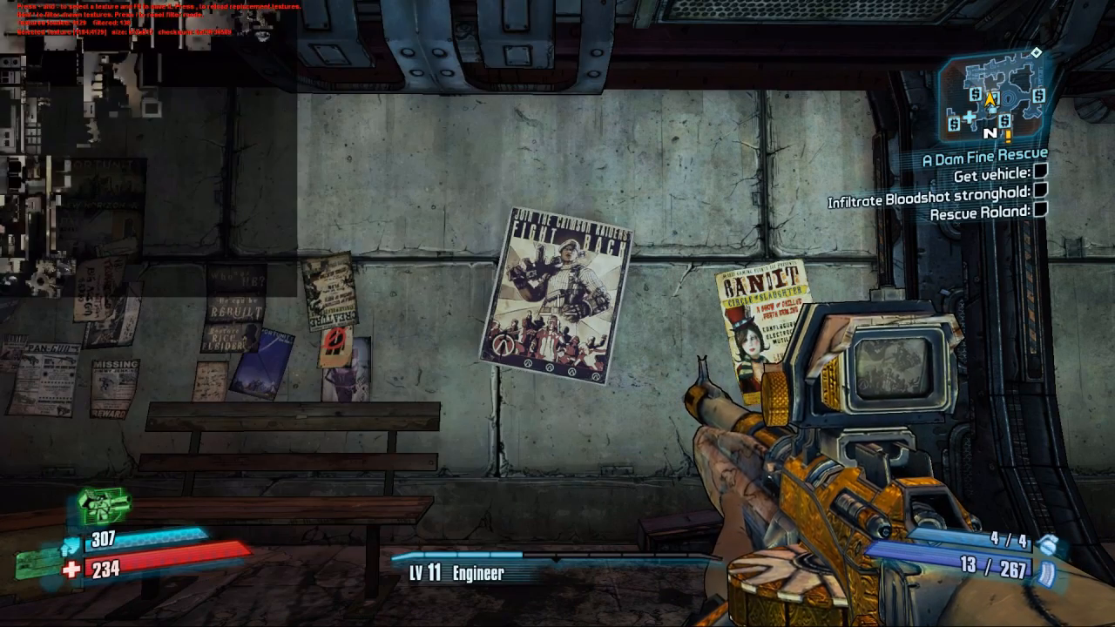
key(plus)
key(plus)
key(plus)
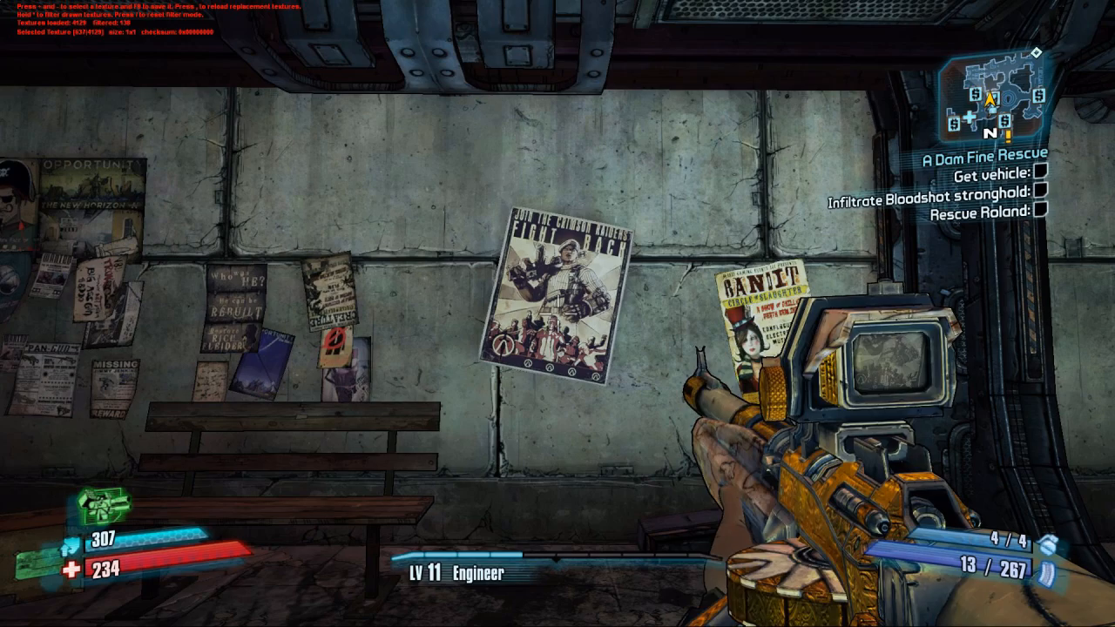
key(plus)
key(plus)
key(plus)
key(plus)
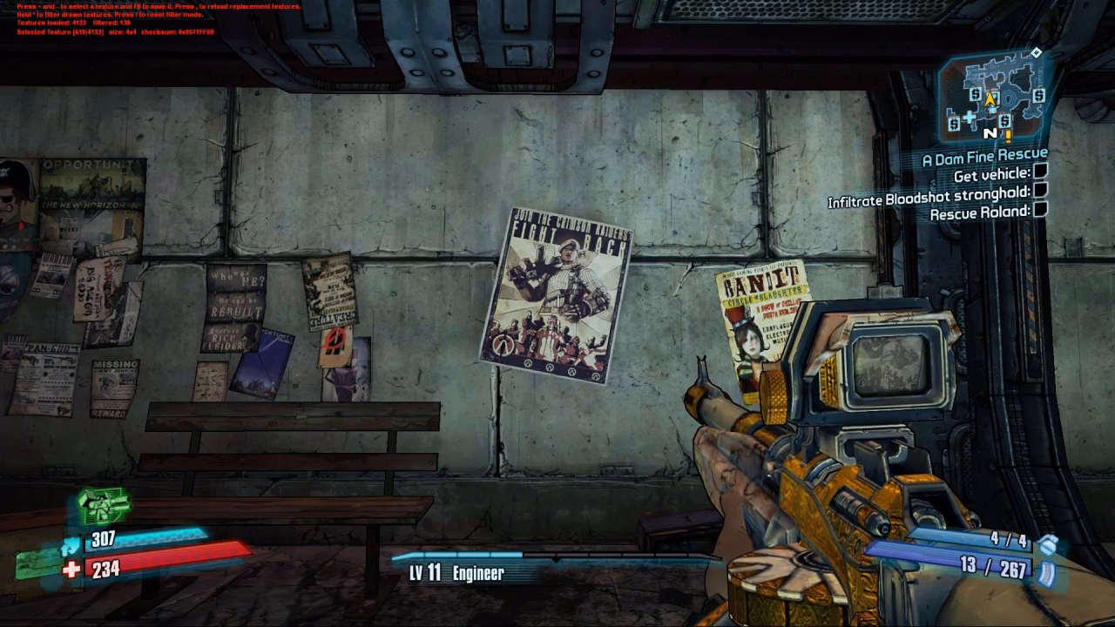
key(plus)
key(plus)
key(plus)
key(plus)
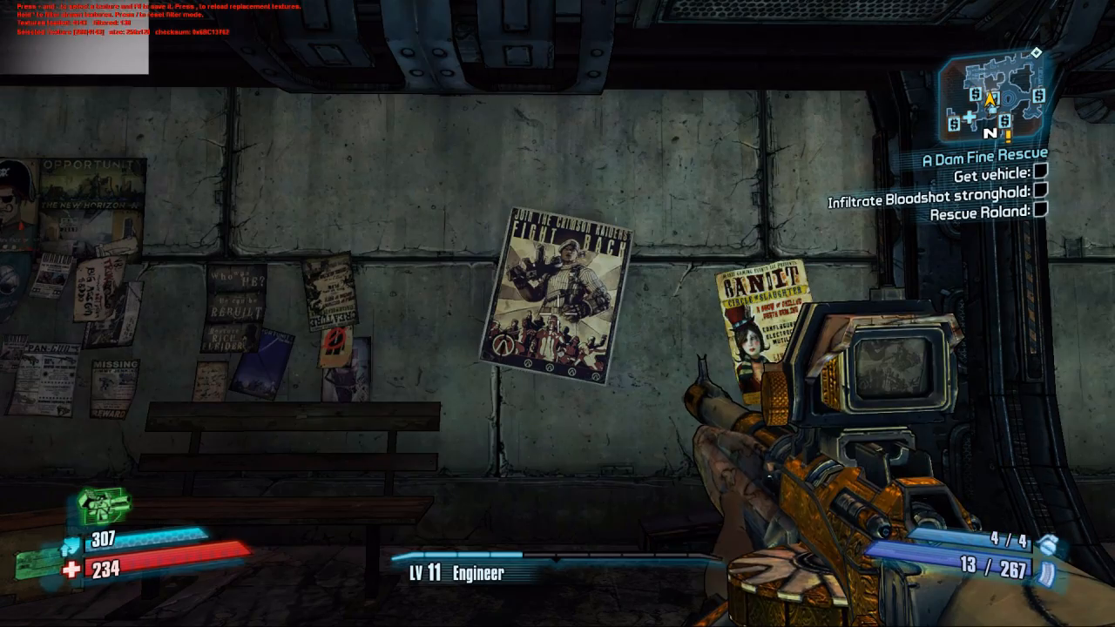
key(plus)
key(plus)
key(plus)
key(plus)
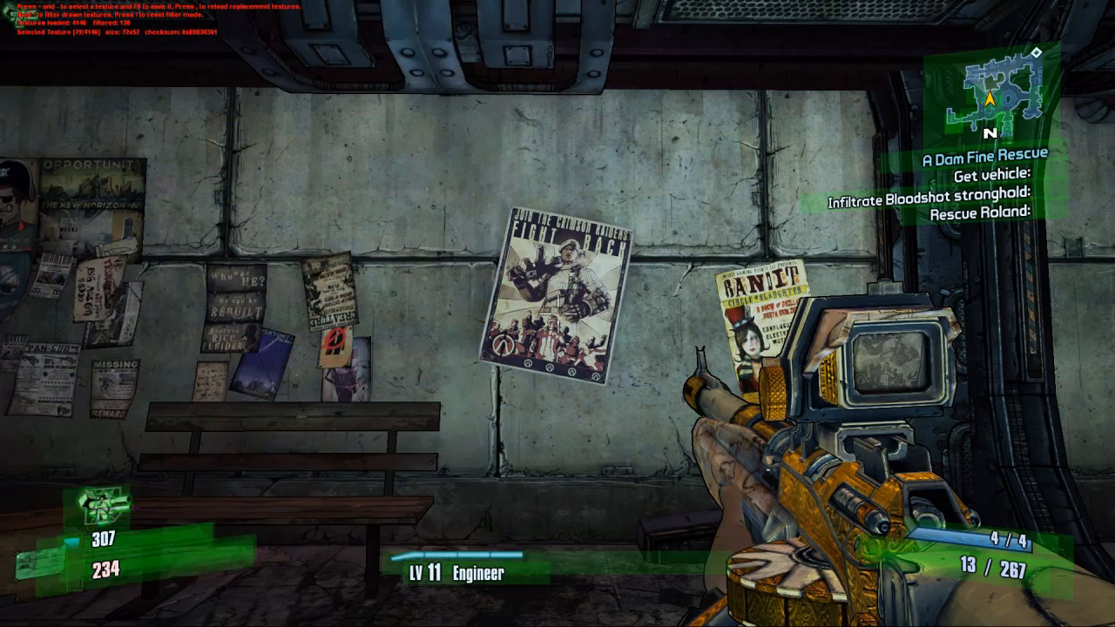
key(plus)
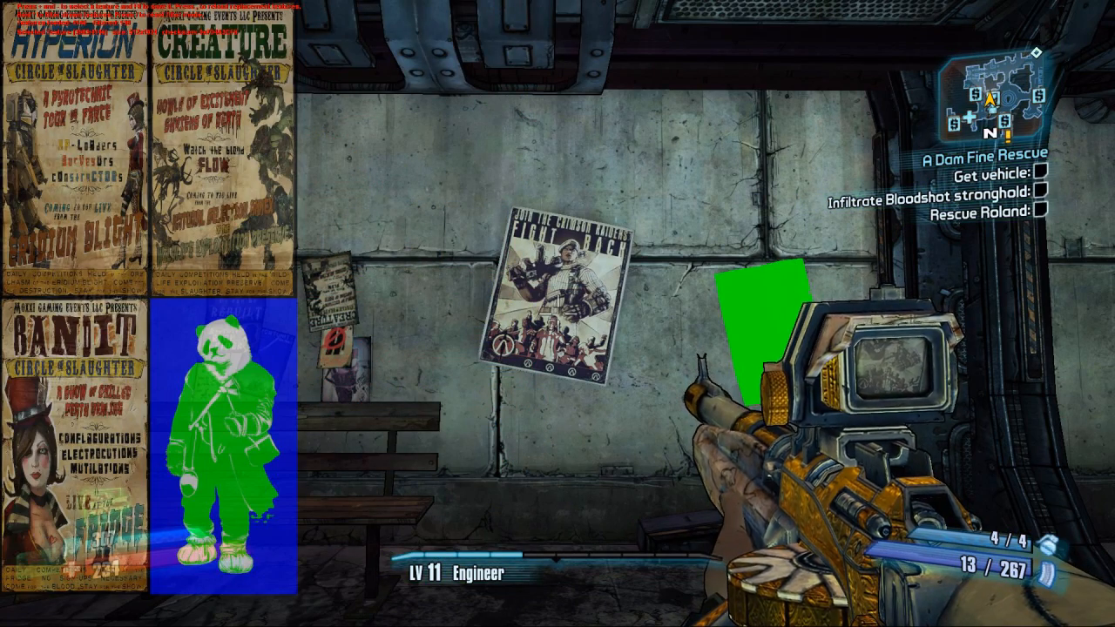
- Move the character around the wall to compare the Bandit poster with the selected Circle of Slaughter texture
key(w)
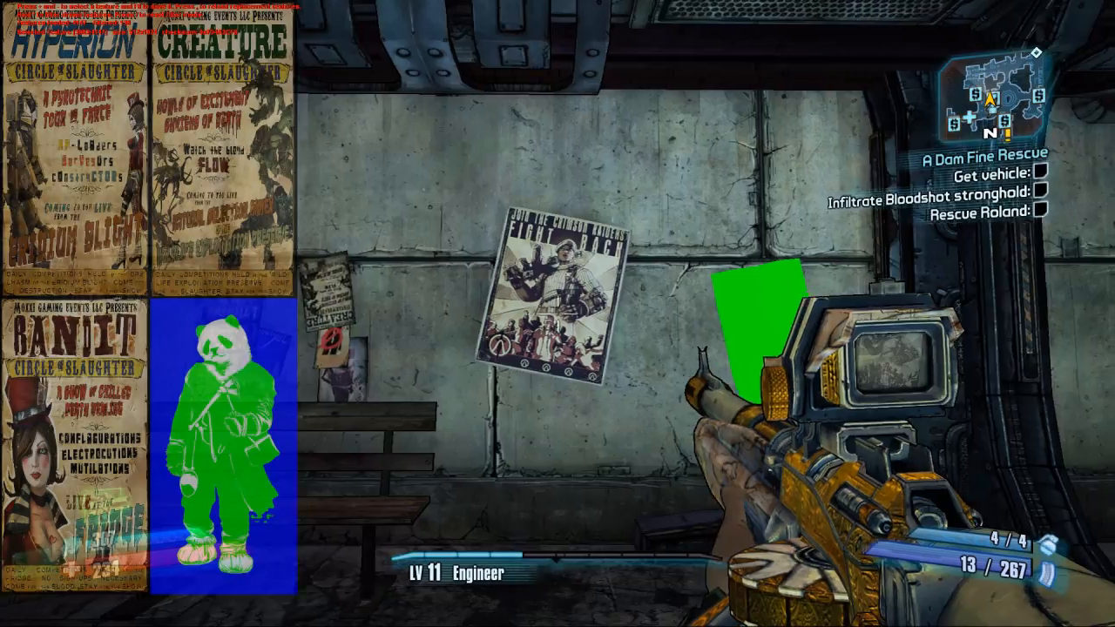
key(s)
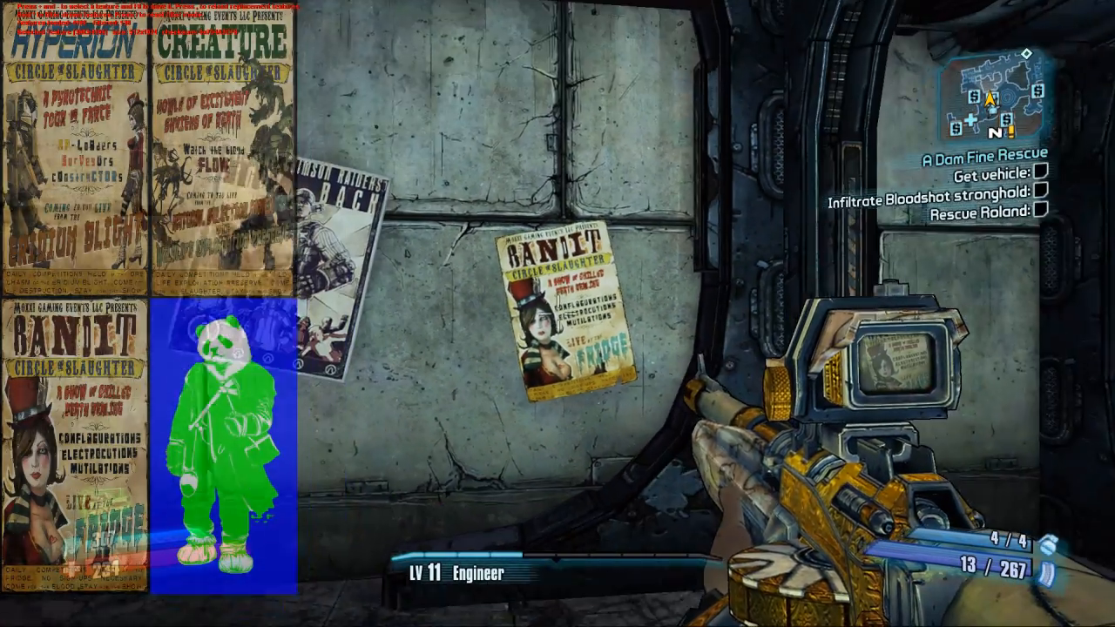
key(s)
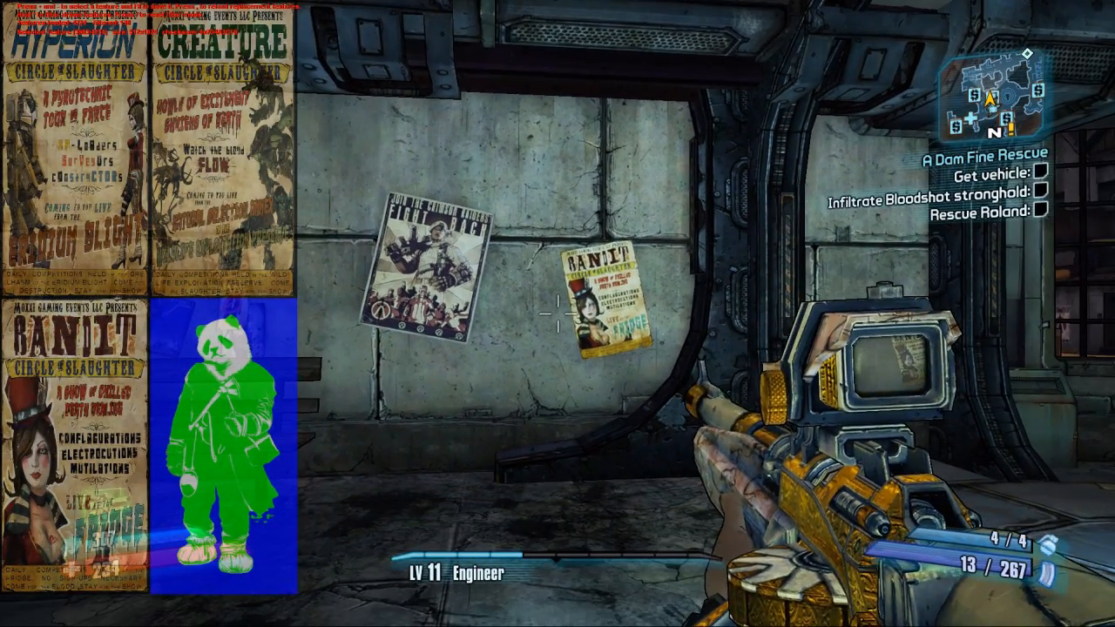
key(a)
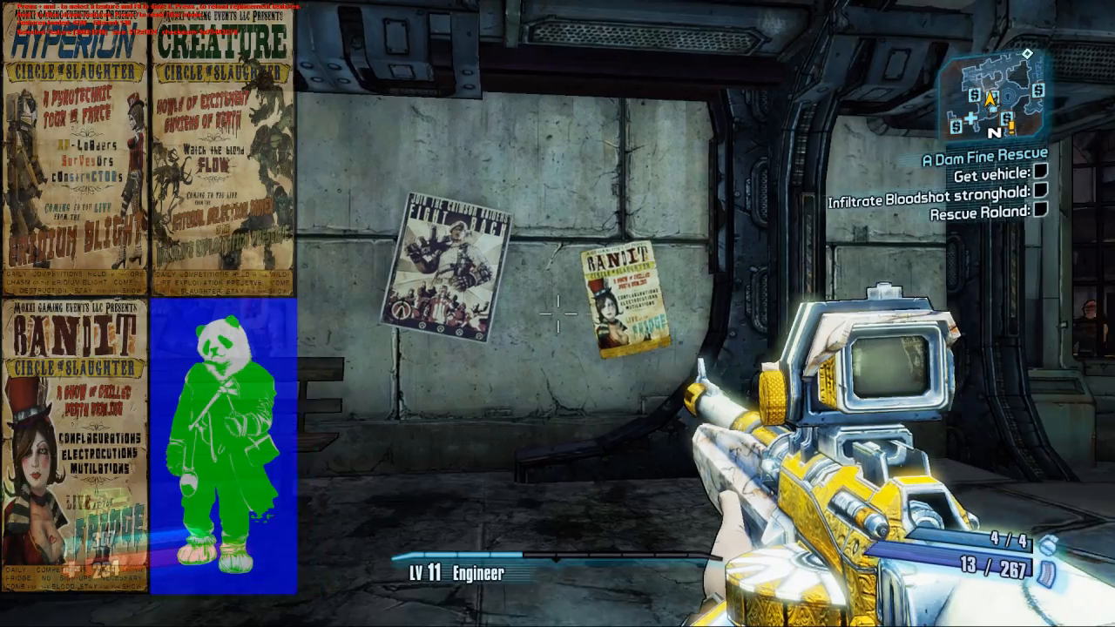
key(w)
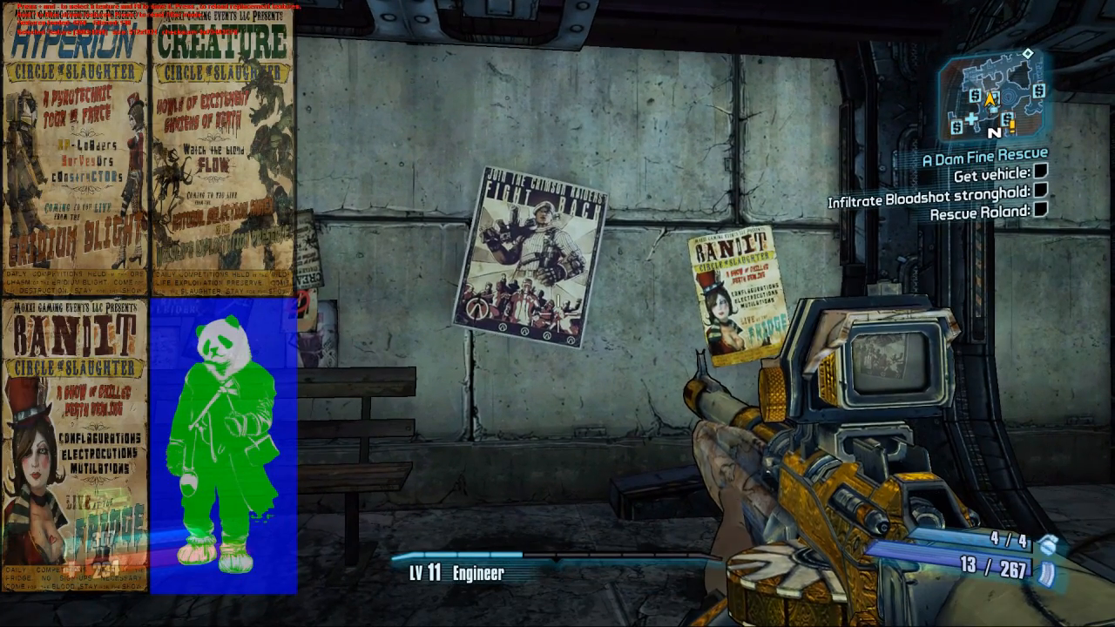
- Continue through the filtered textures to the poster sheet containing the Opportunity, Pan-Gun and Missing posters, and face those posters on the wall
key(plus)
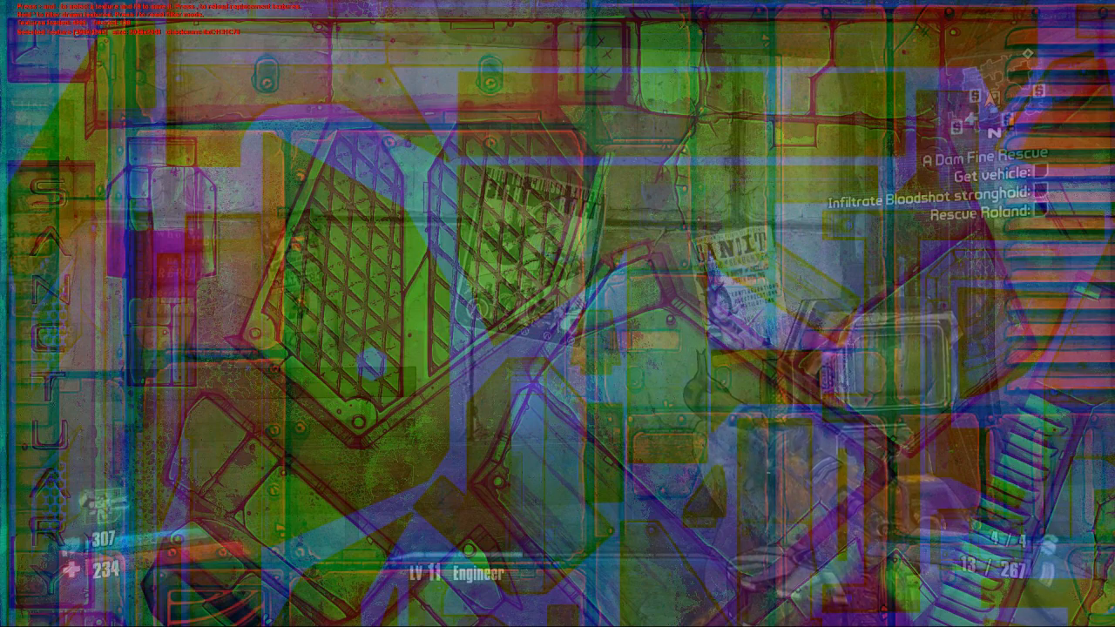
key(plus)
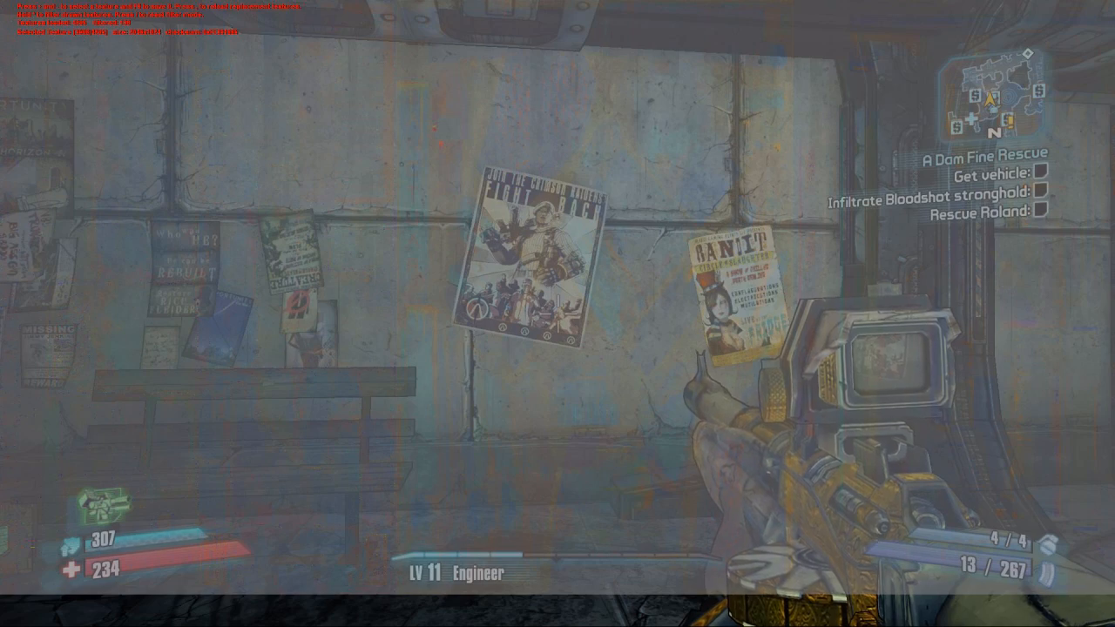
key(plus)
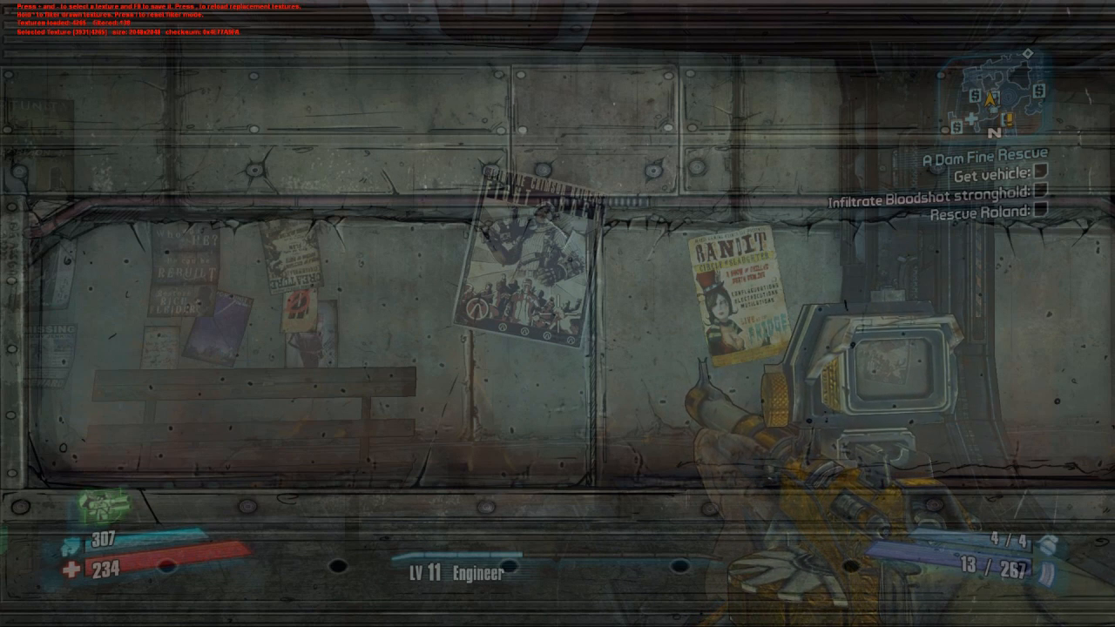
key(plus)
key(plus)
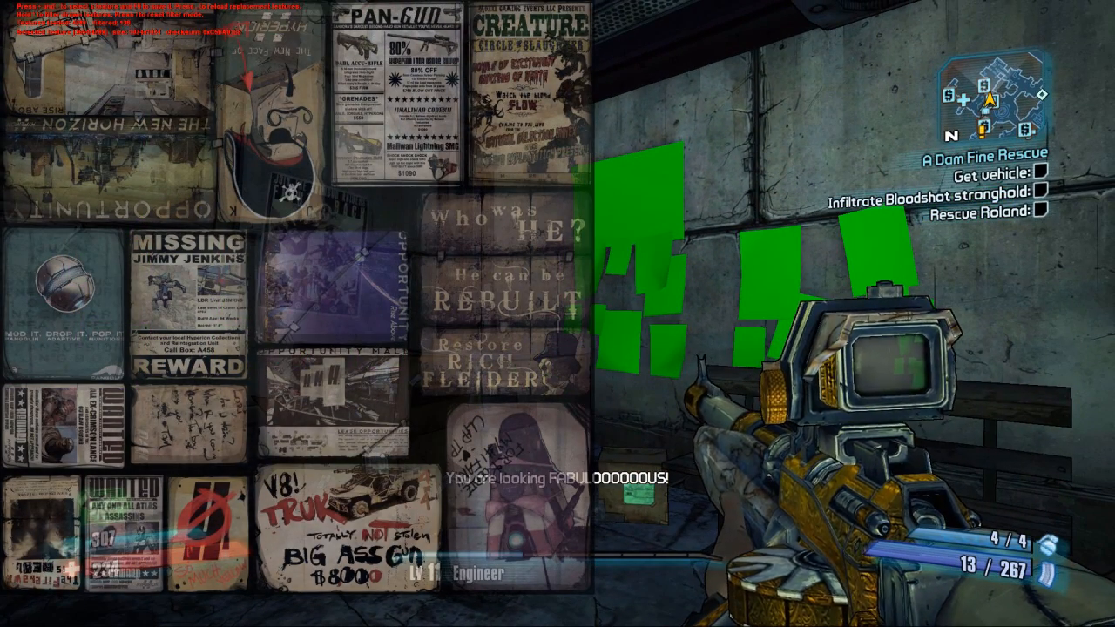
- Cycle forward and then back through the filtered textures until the Fight Back poster's texture is selected
key(plus)
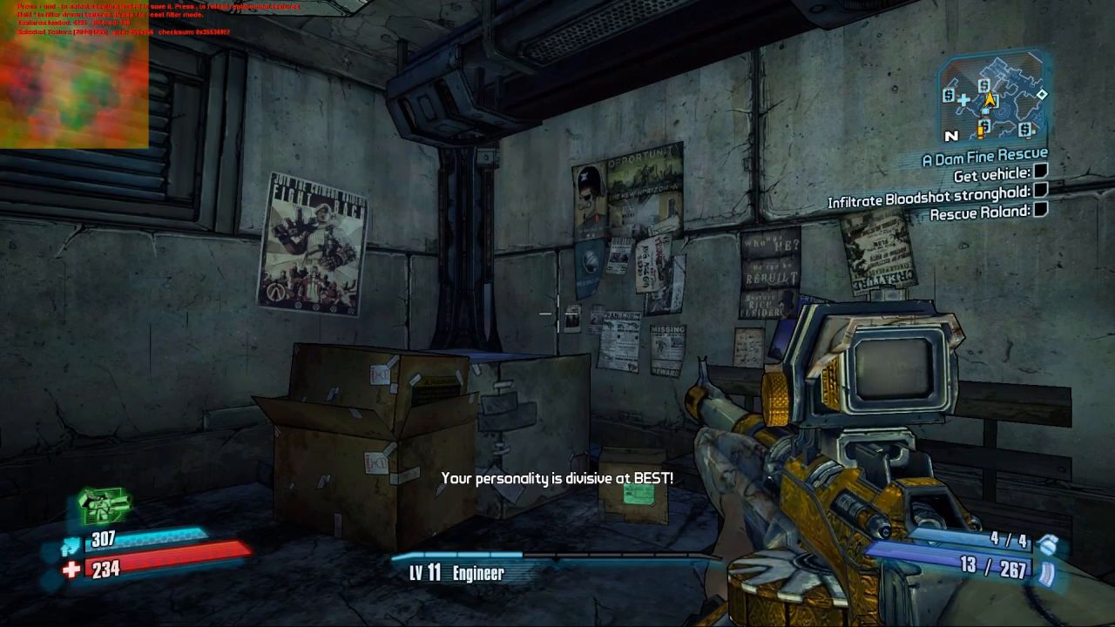
key(plus)
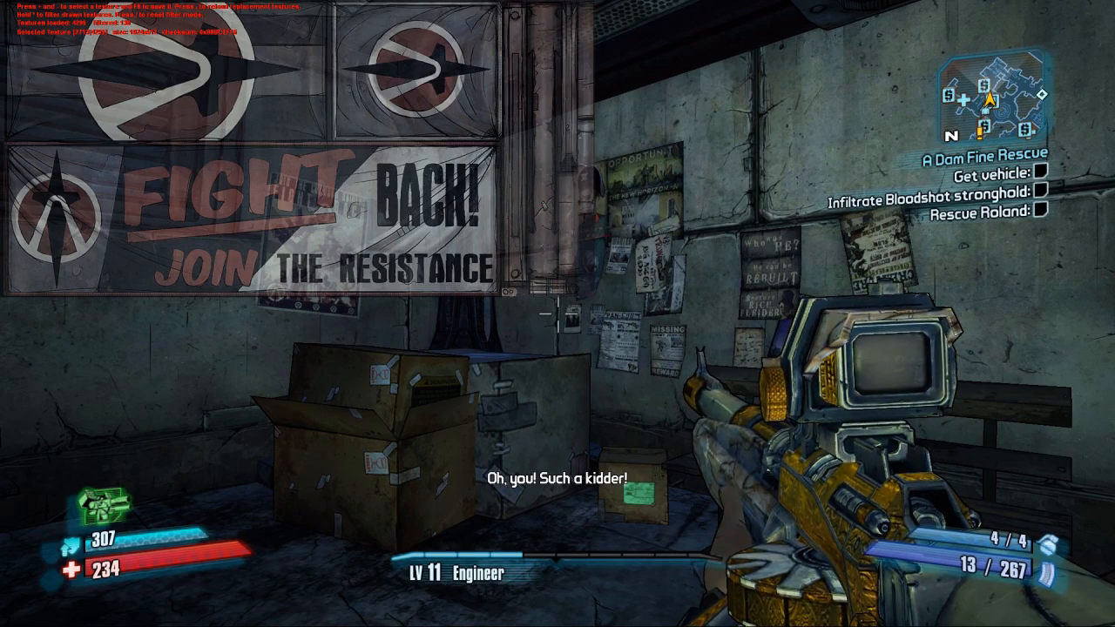
key(minus)
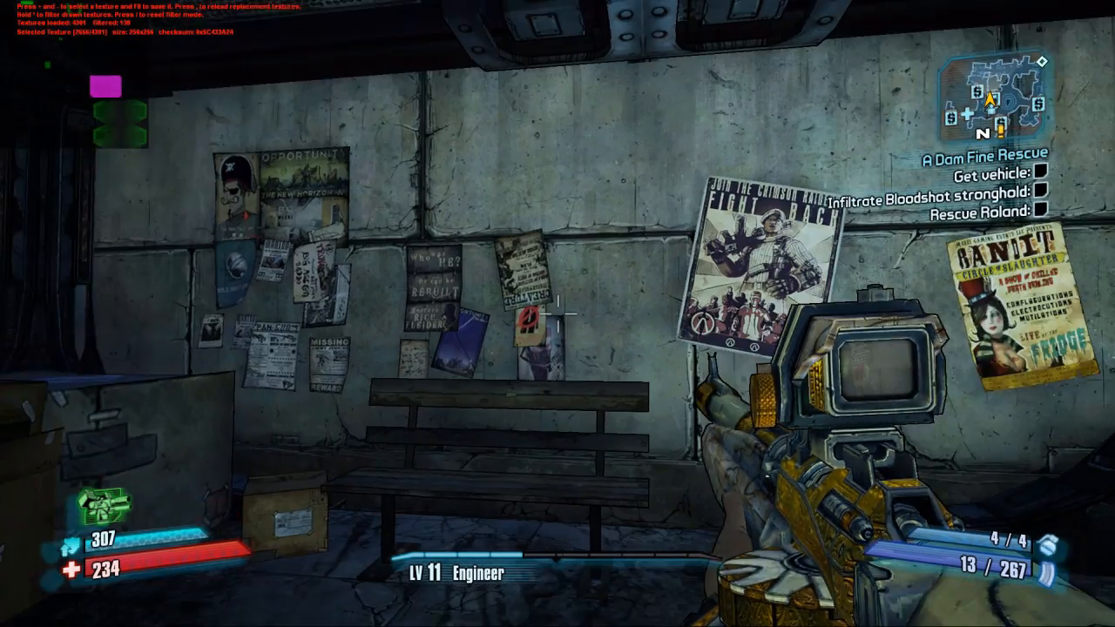
key(minus)
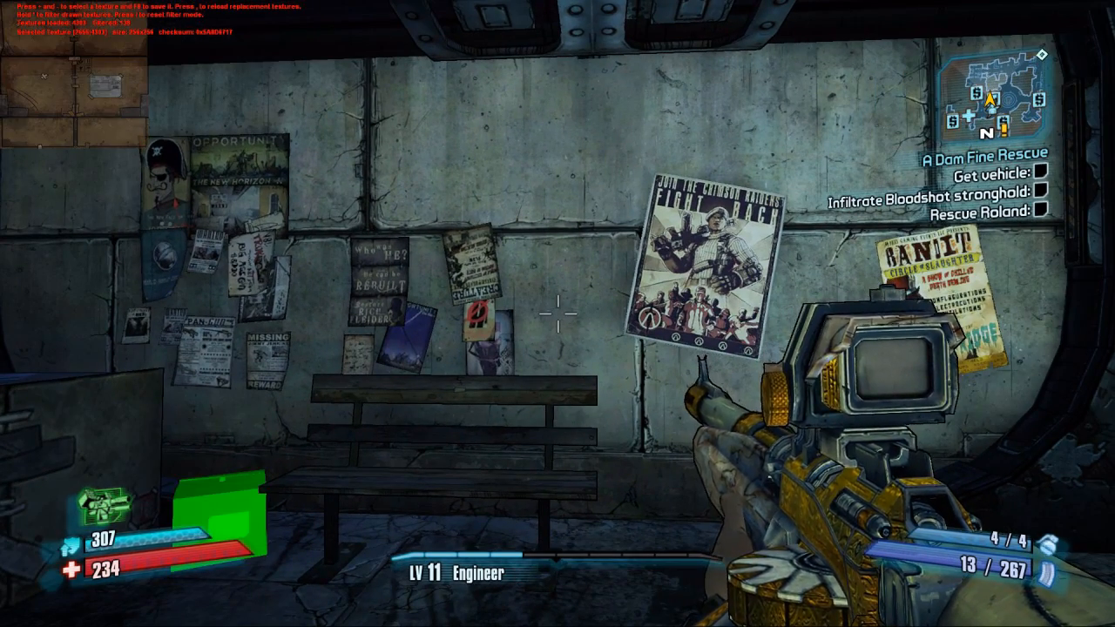
key(minus)
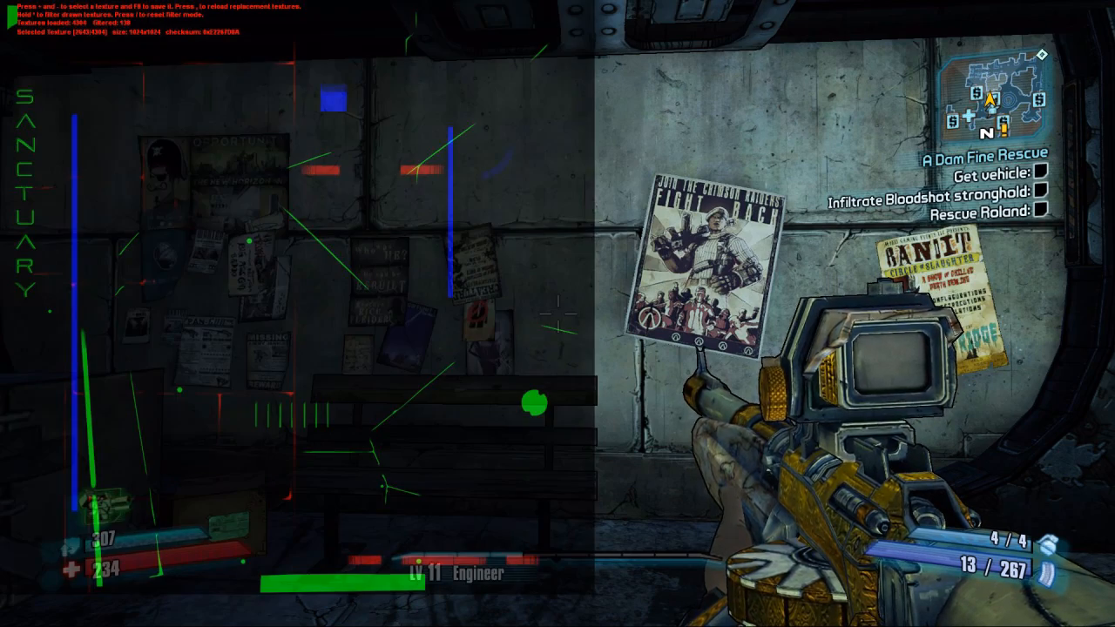
key(minus)
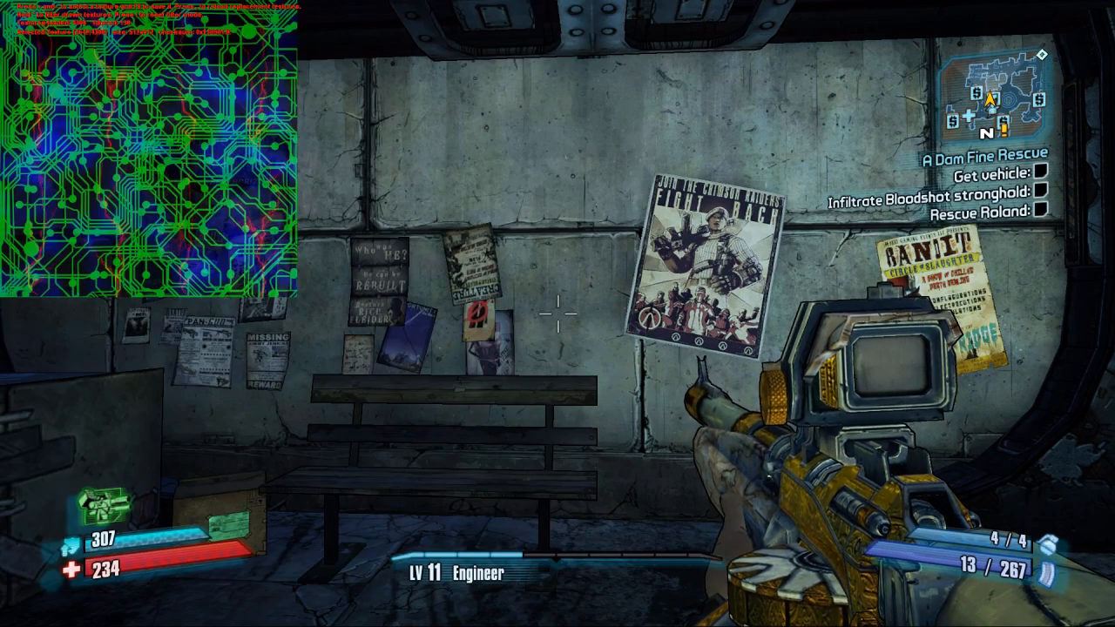
key(minus)
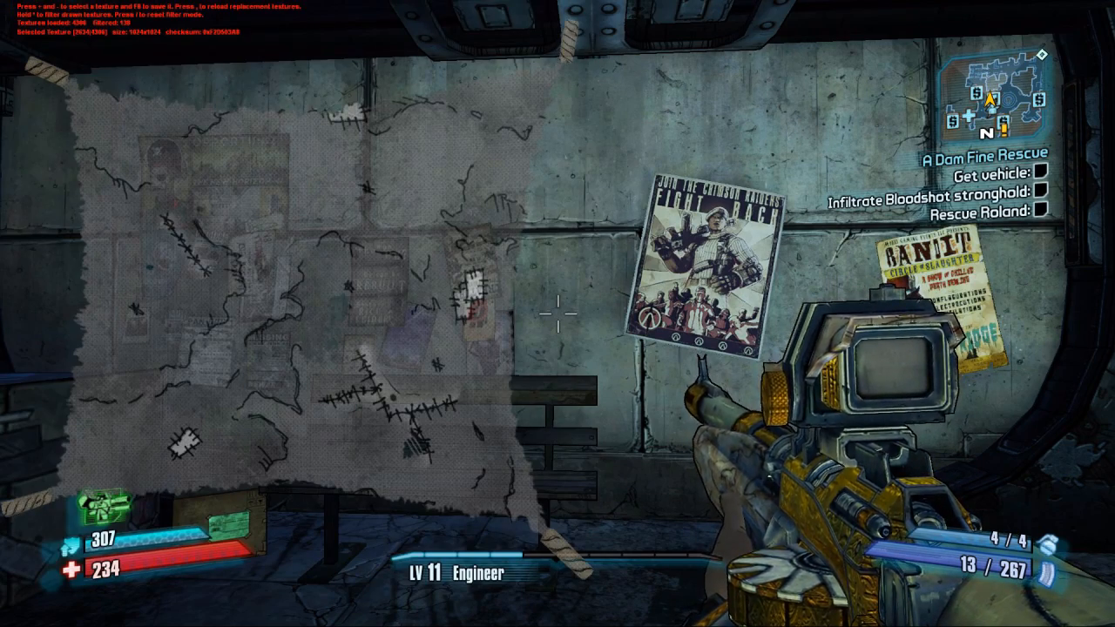
key(minus)
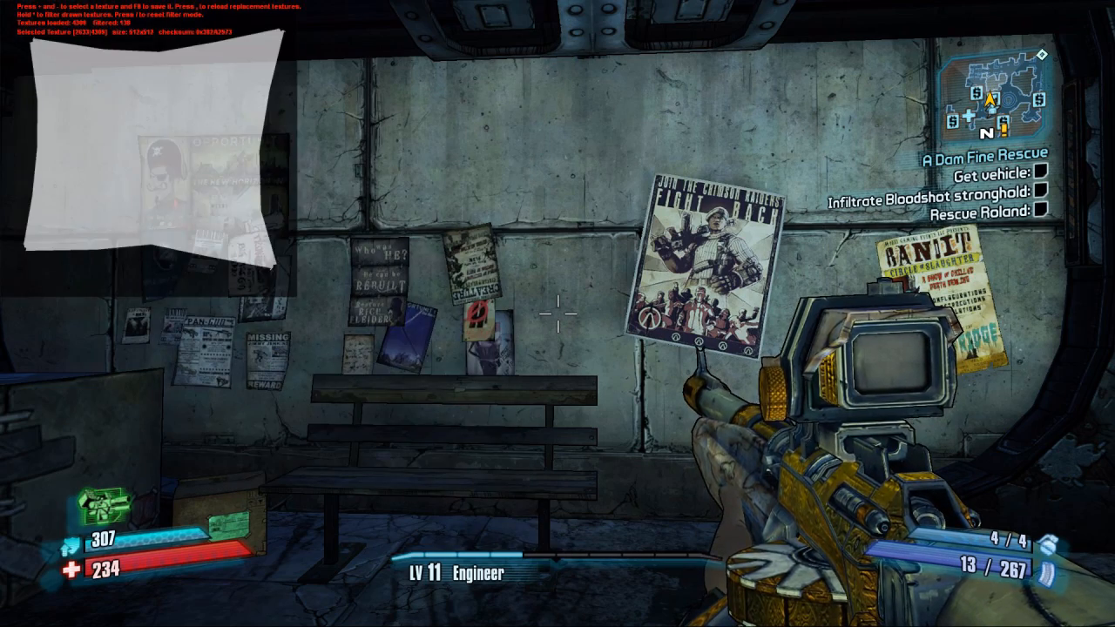
key(minus)
key(minus)
key(minus)
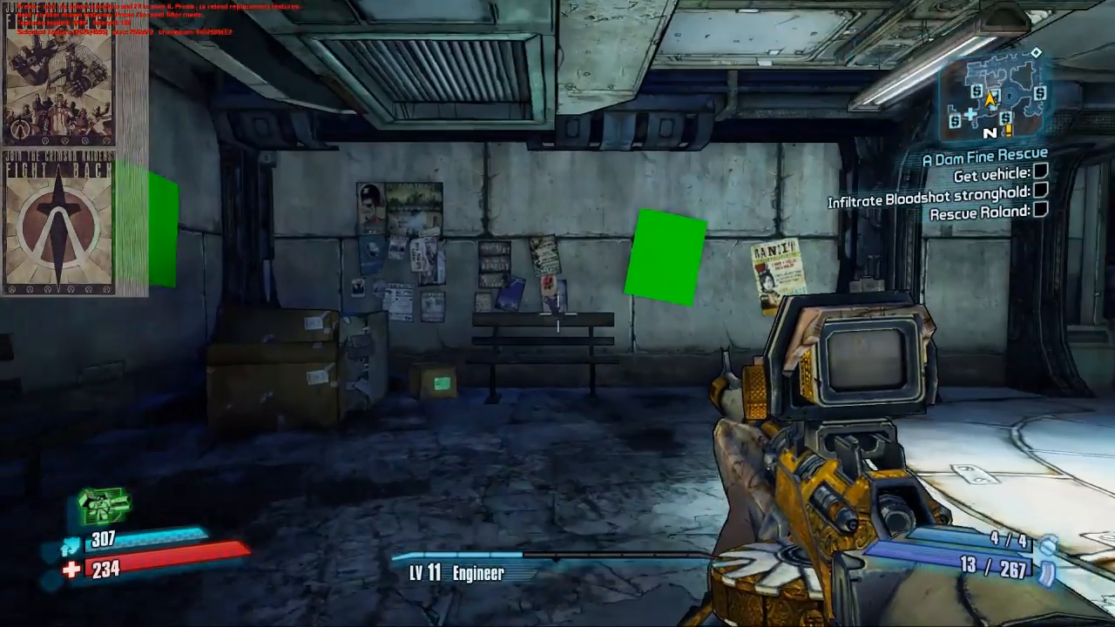
- Walk up to the wall and compare the green-highlighted Fight Back poster with the Bandit poster and its neighbours
key(w)
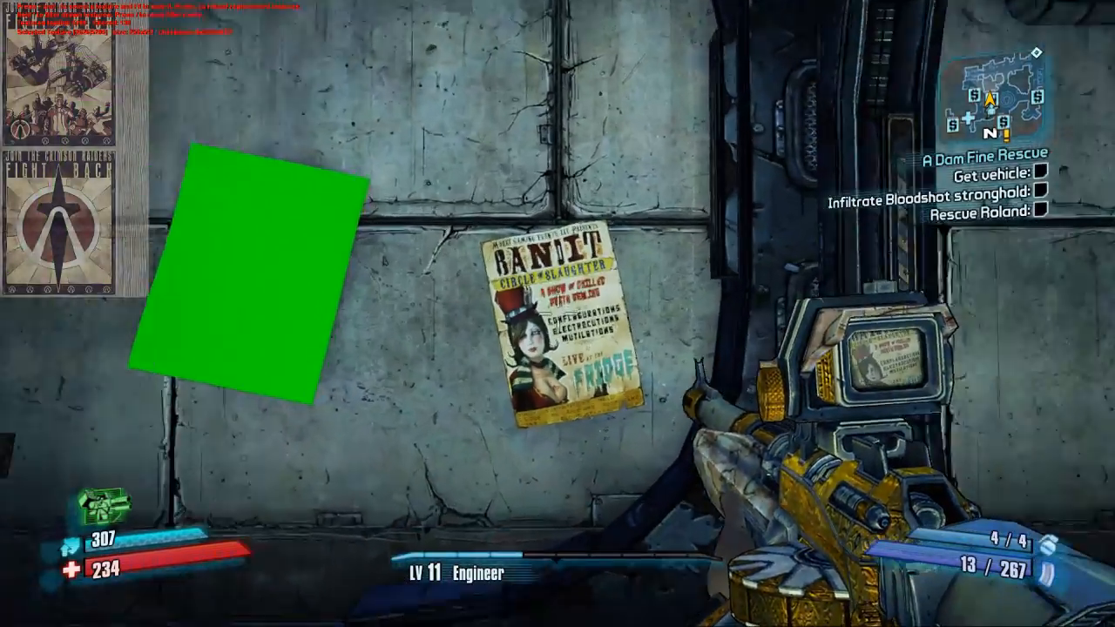
key(w)
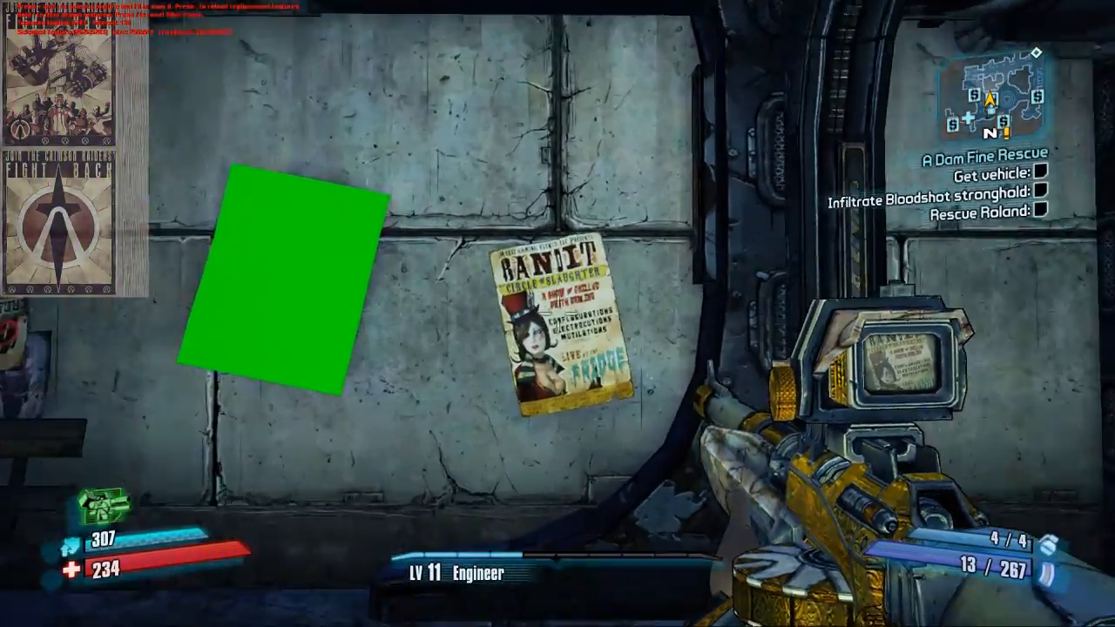
key(s)
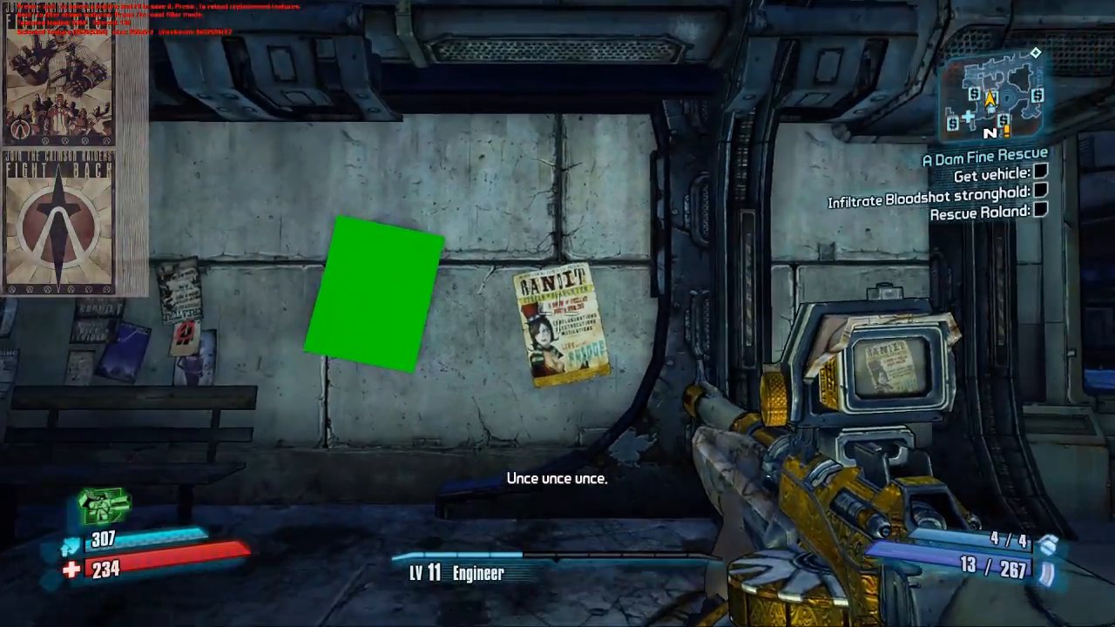
key(w)
key(s)
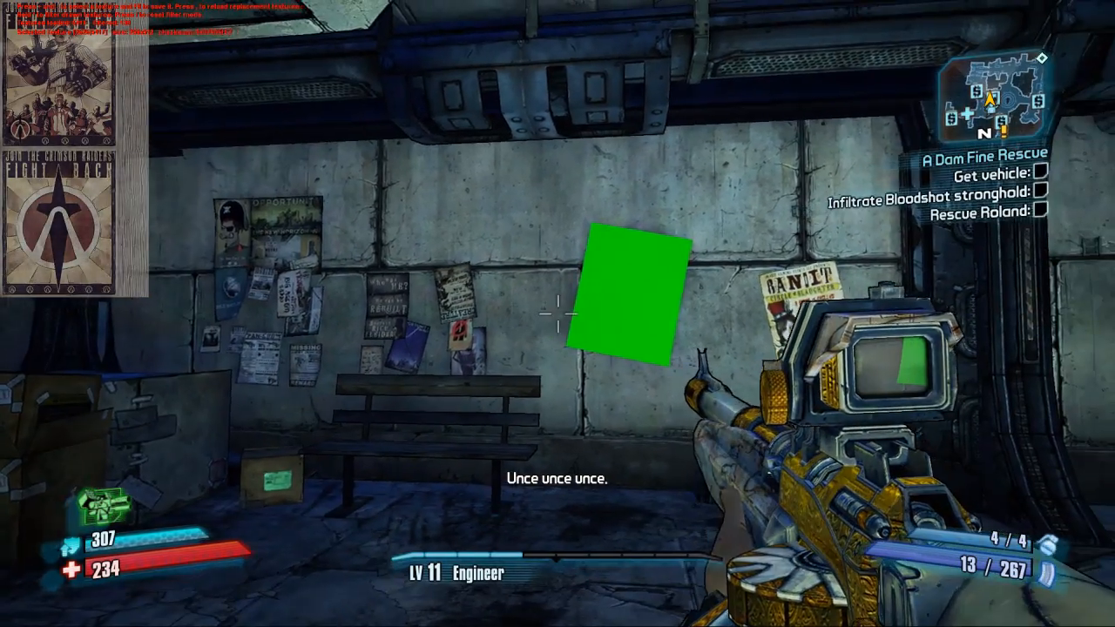
key(a)
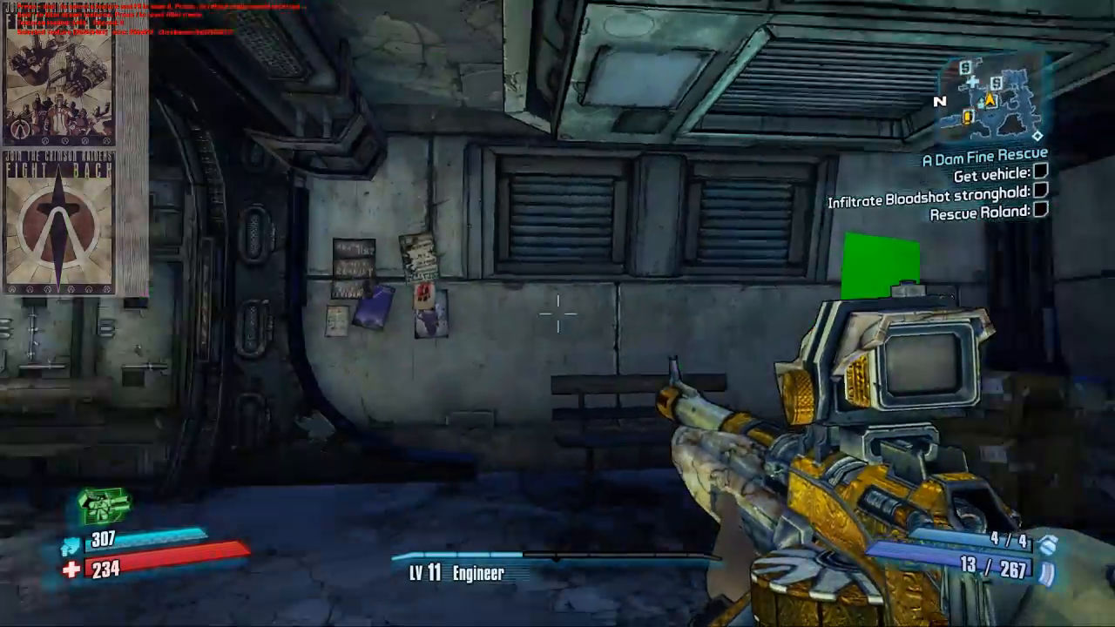
- Leave the room and cross the street to the wooden ammo arrow signs beside the Guns shop
key(w)
key(w)
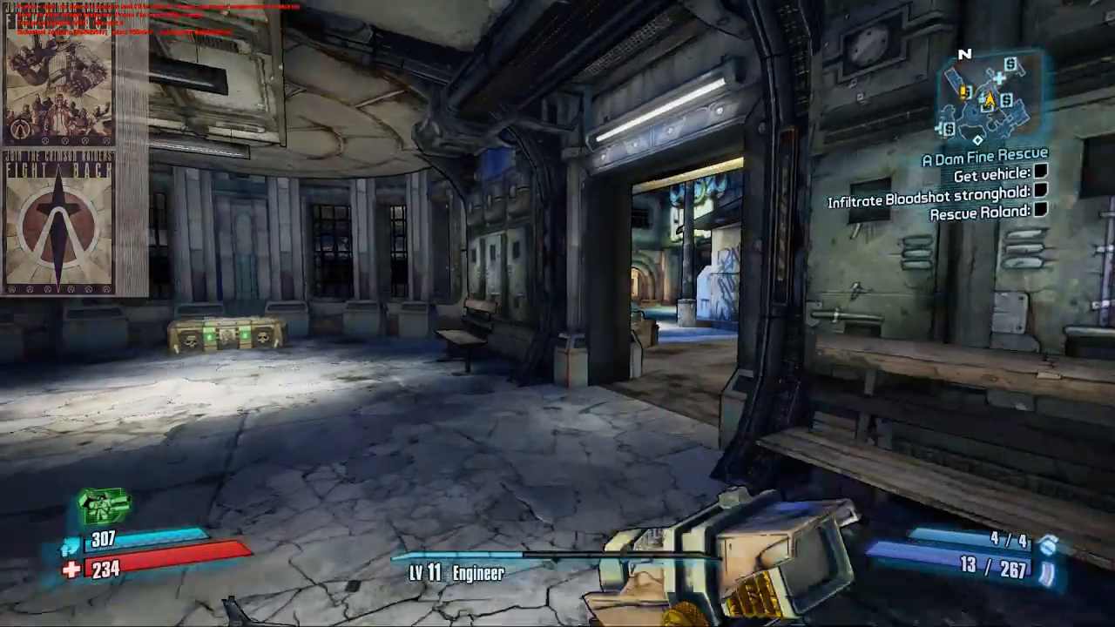
key(w)
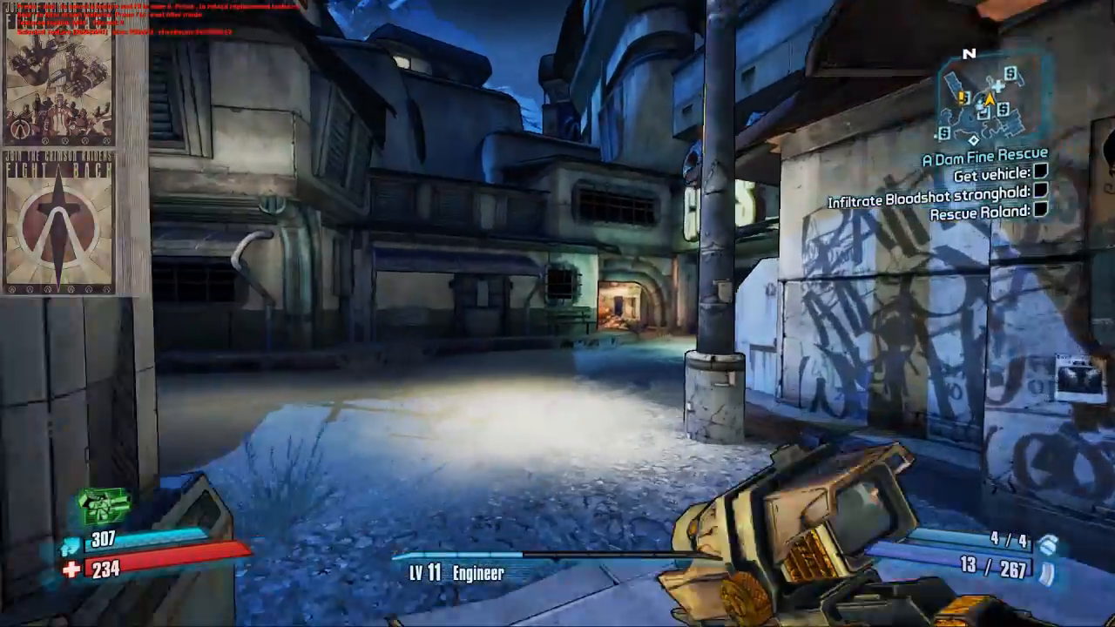
key(w)
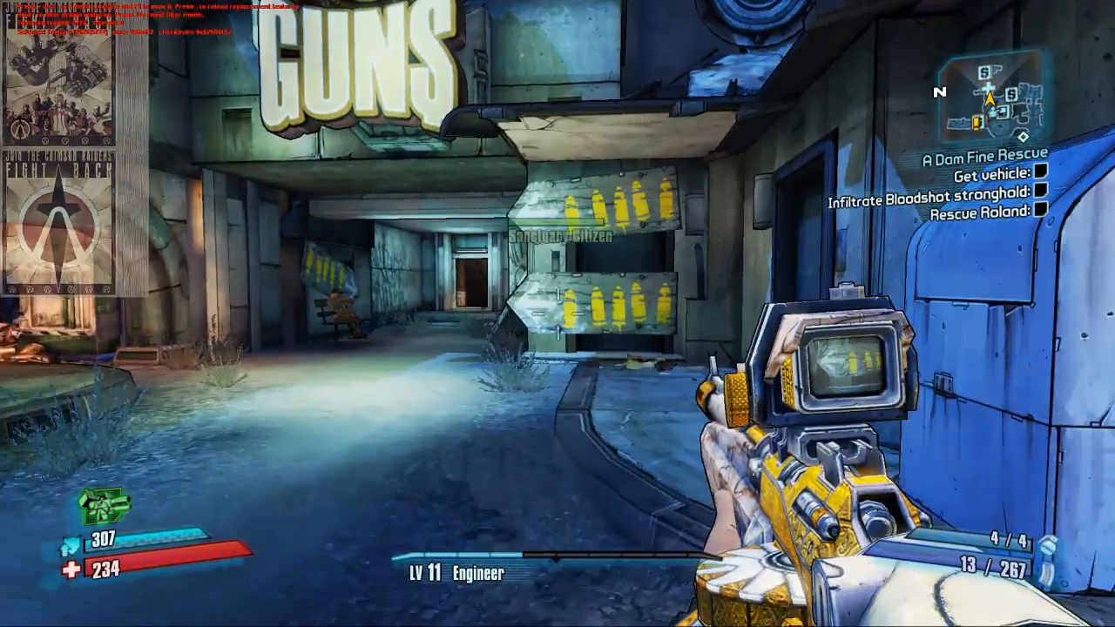
key(w)
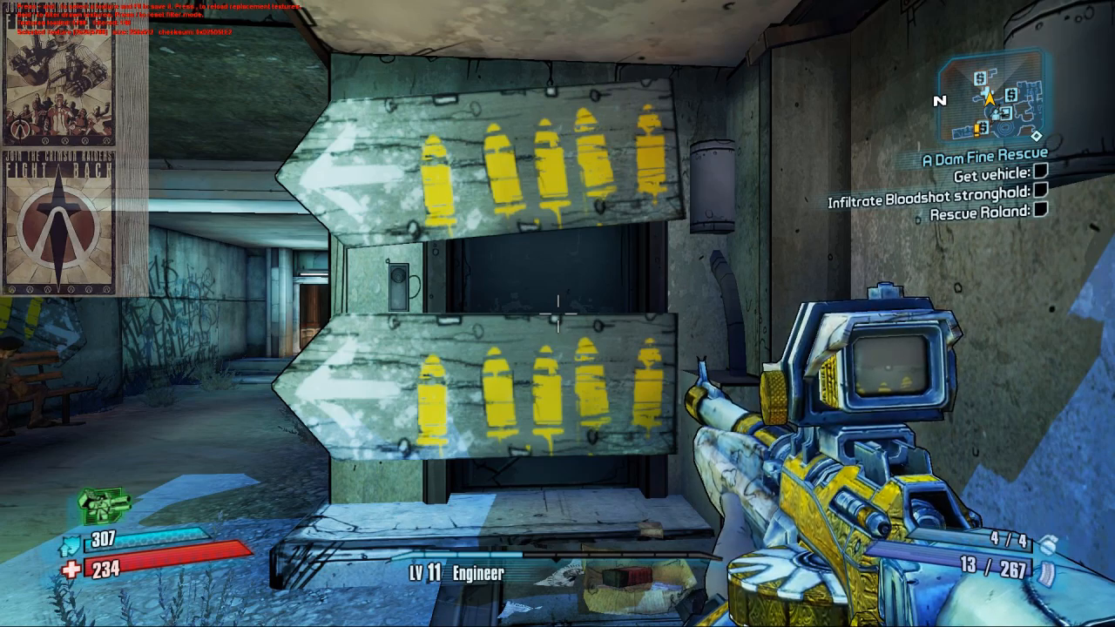
- Cycle backwards through the textures while facing the ammo arrow signs, searching for the signs' texture
key(KP_Subtract)
key(KP_Subtract)
key(KP_Subtract)
key(KP_Subtract)
key(KP_Subtract)
key(KP_Subtract)
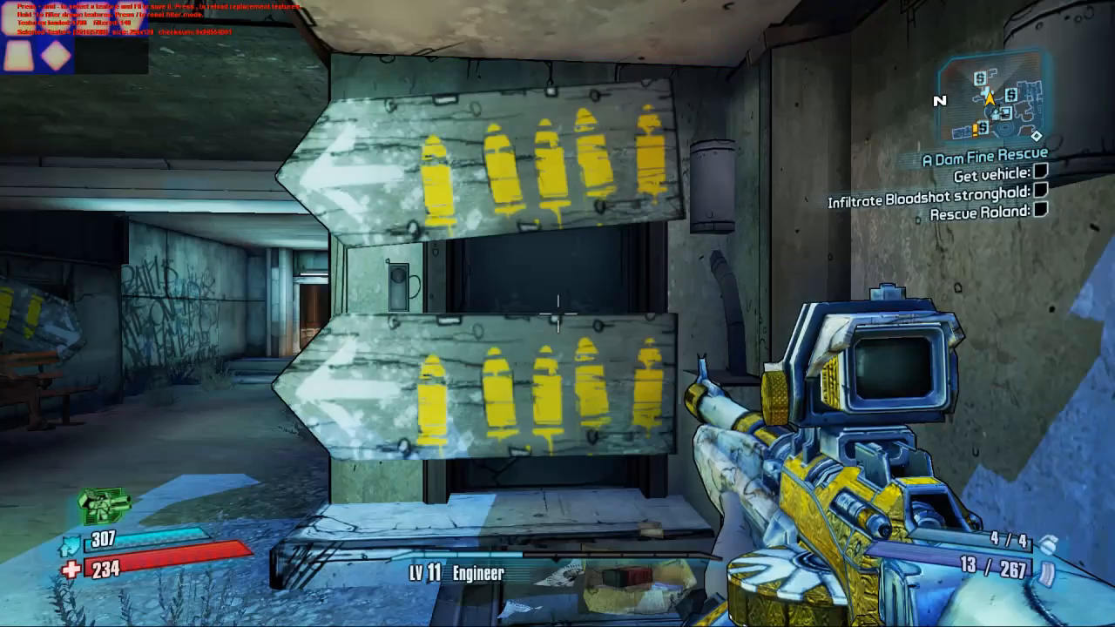
key(KP_Subtract)
key(KP_Subtract)
key(KP_Subtract)
key(KP_Subtract)
key(KP_Subtract)
key(KP_Subtract)
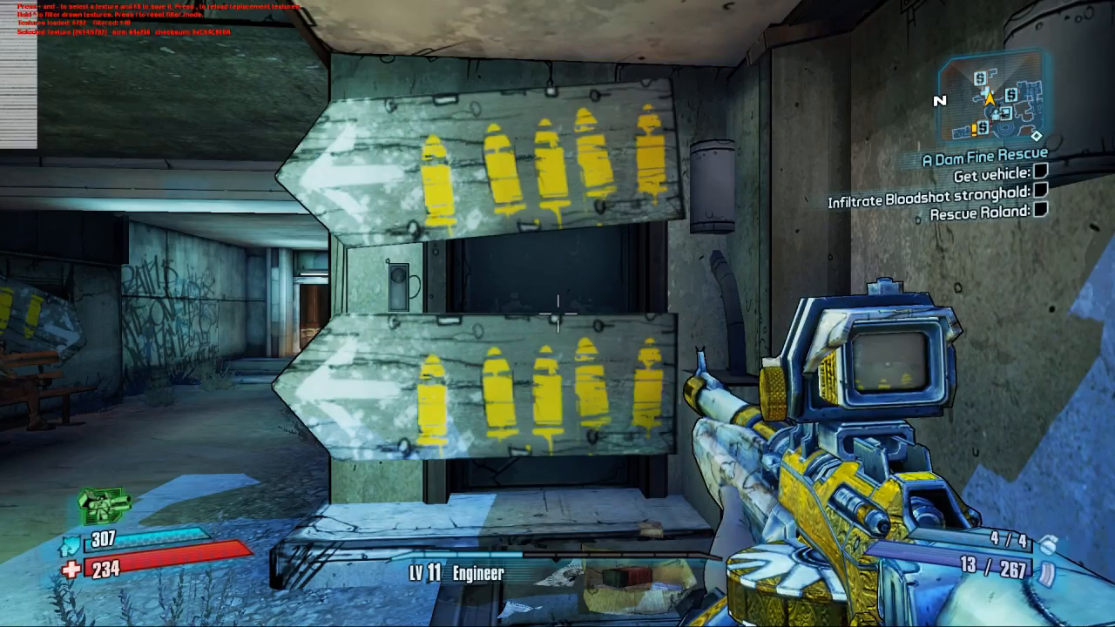
key(KP_Subtract)
key(KP_Subtract)
key(KP_Subtract)
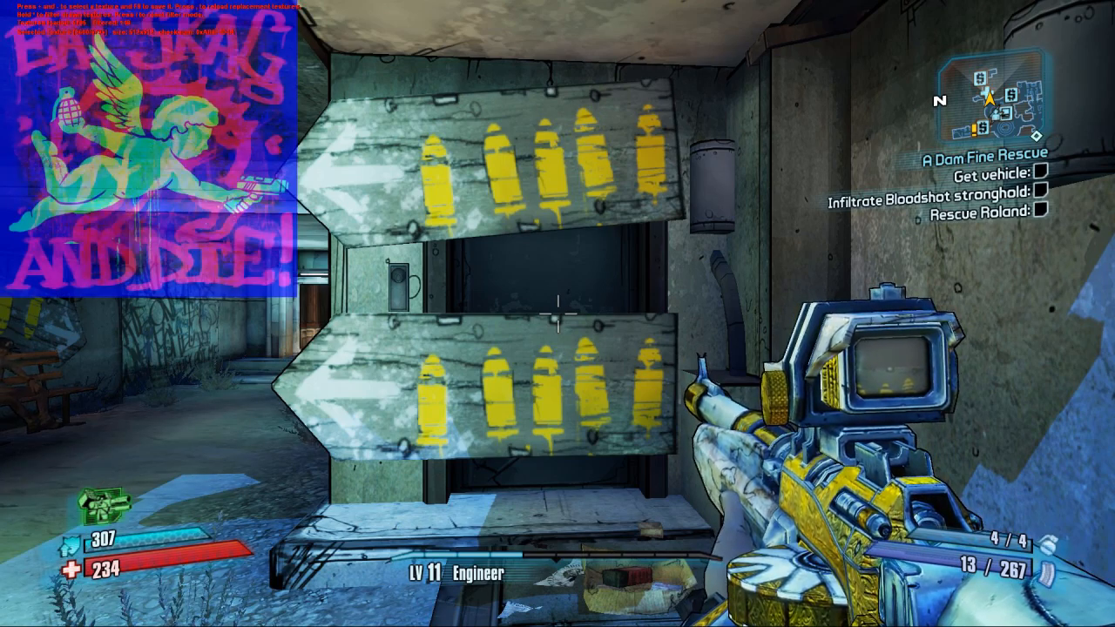
key(KP_Subtract)
key(KP_Subtract)
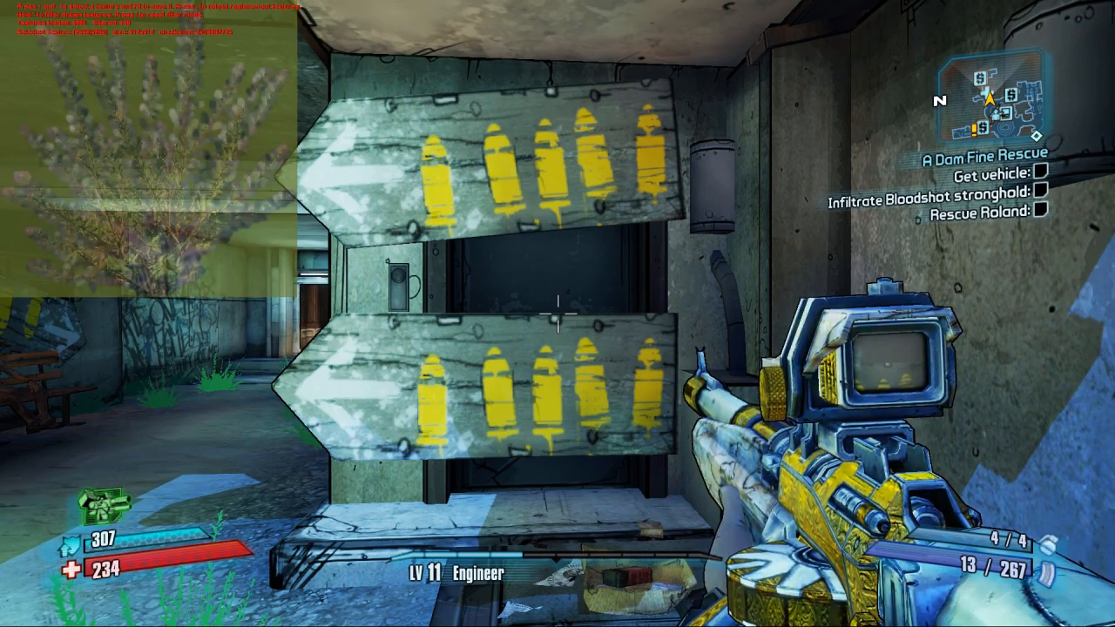
key(KP_Subtract)
key(KP_Subtract)
key(KP_Subtract)
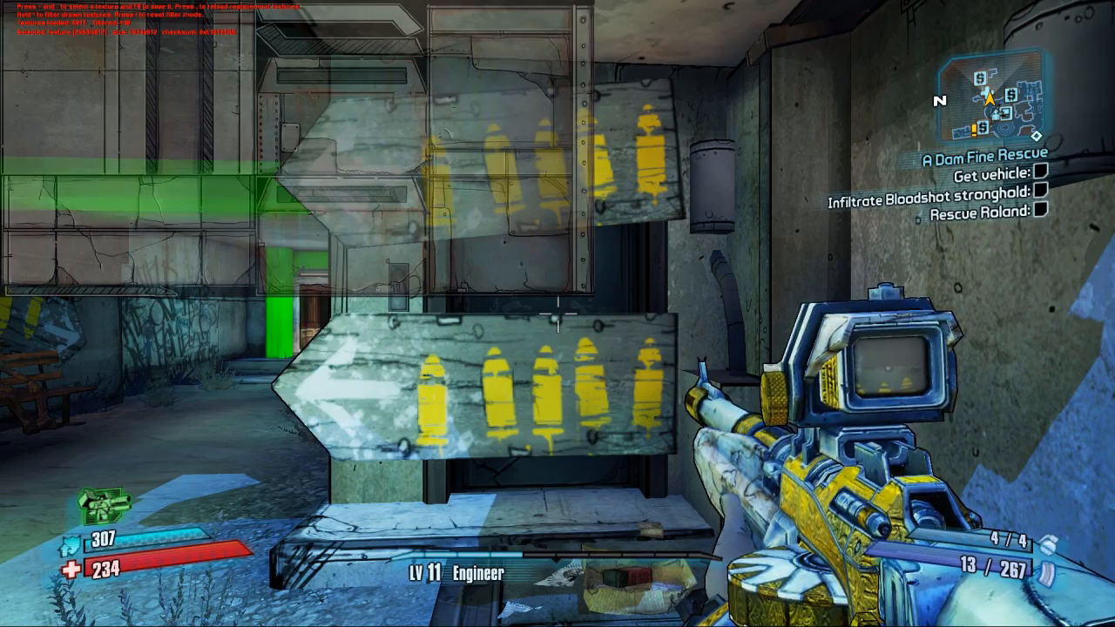
key(KP_Subtract)
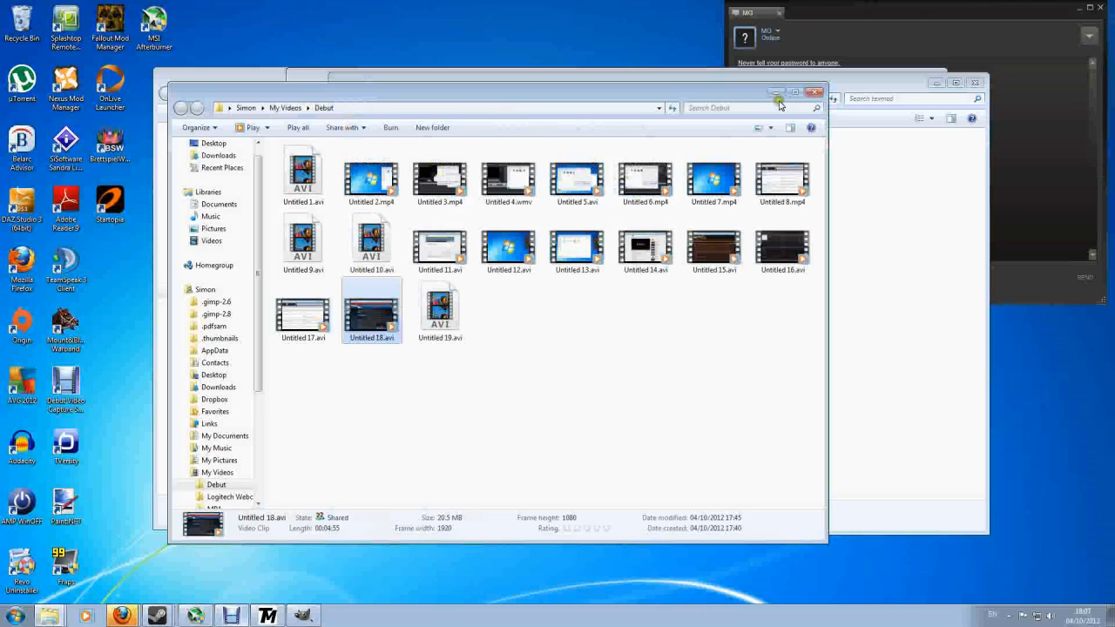
- Minimise the Debut videos folder and switch to TexMod, arranging its window over the texmod folder
click(776, 94)
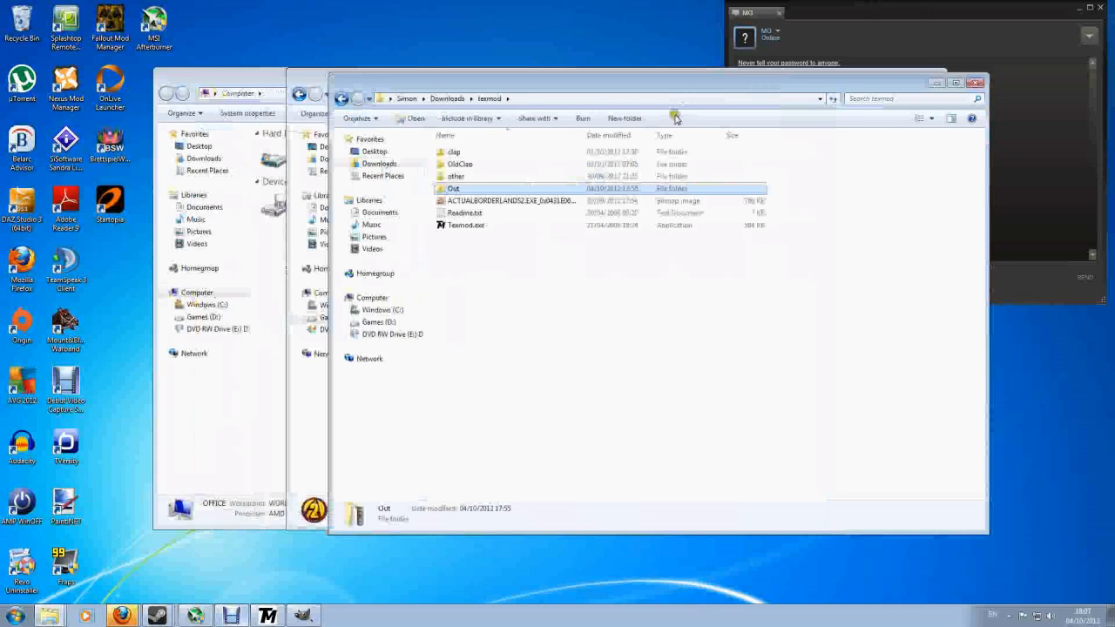
drag(505, 87, 309, 93)
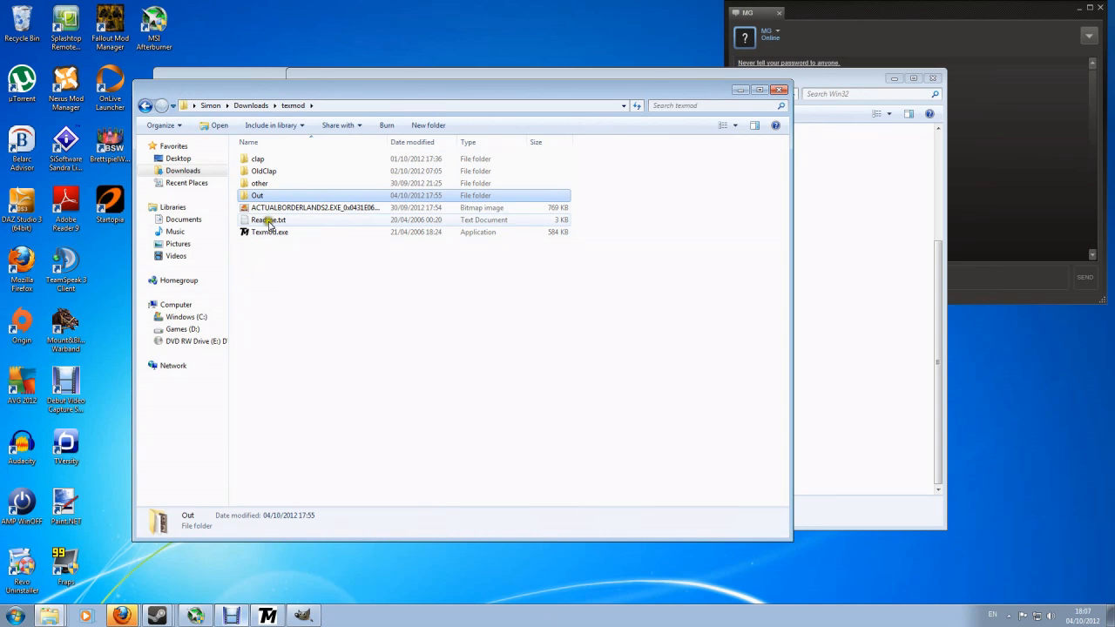
click(270, 616)
drag(520, 146, 623, 127)
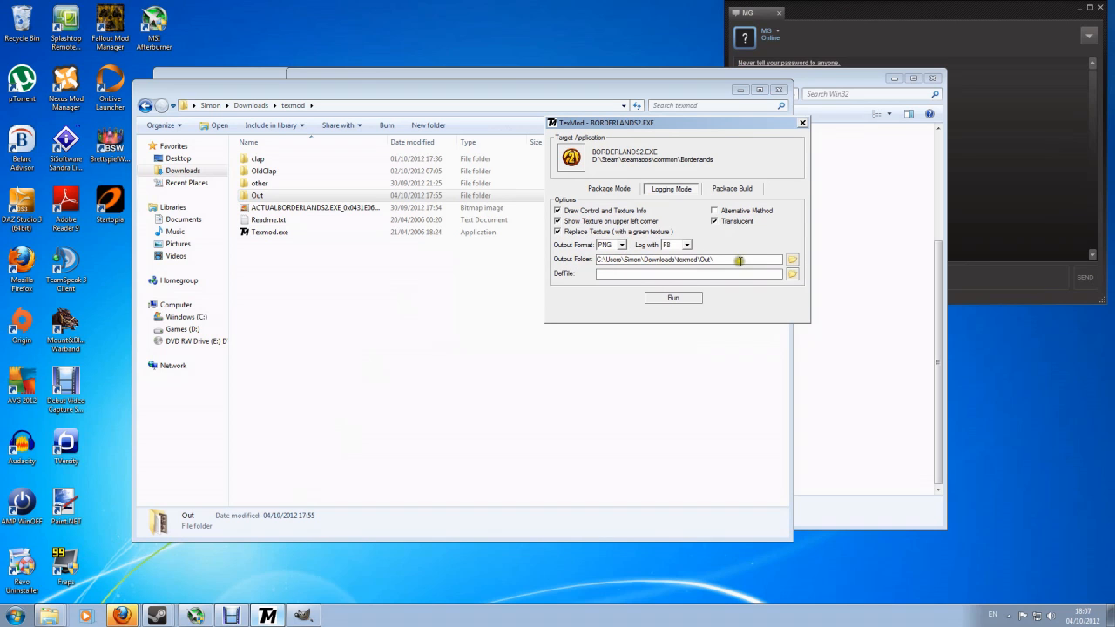
- Review the Output Folder path in TexMod's Logging Mode options, highlighting the part that leads to texmod\Out
drag(738, 260, 570, 265)
drag(729, 264, 594, 264)
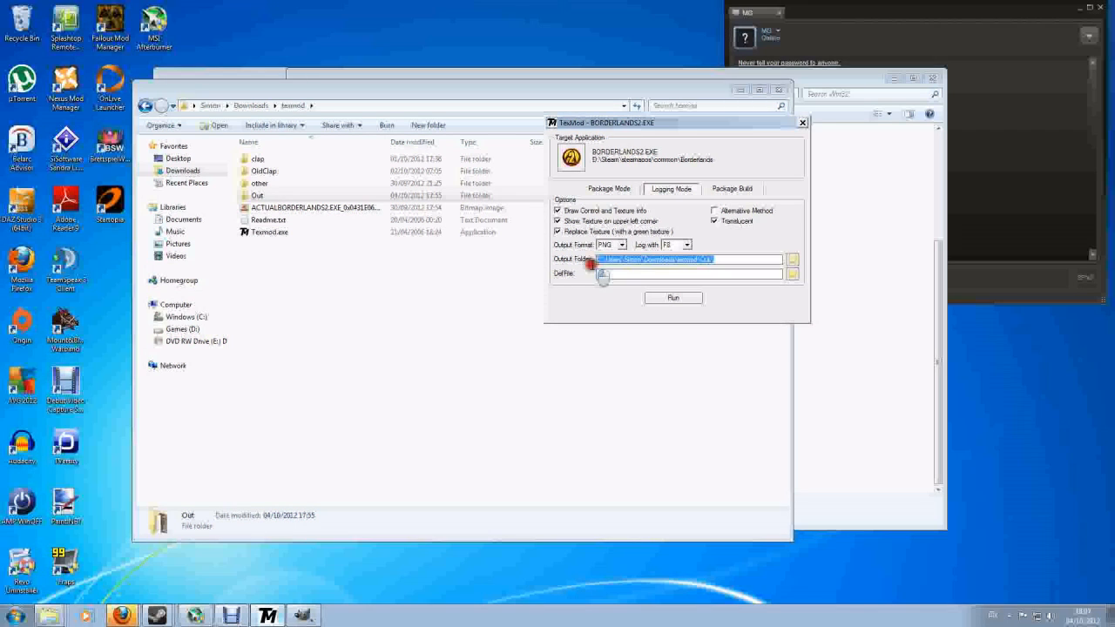
click(724, 259)
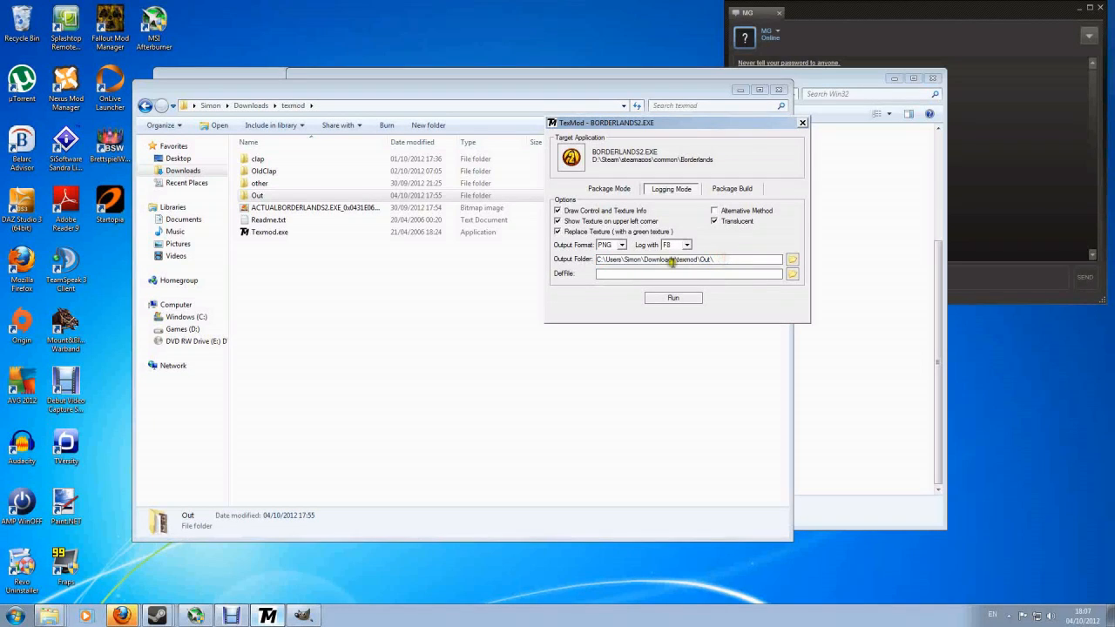
drag(644, 258, 729, 261)
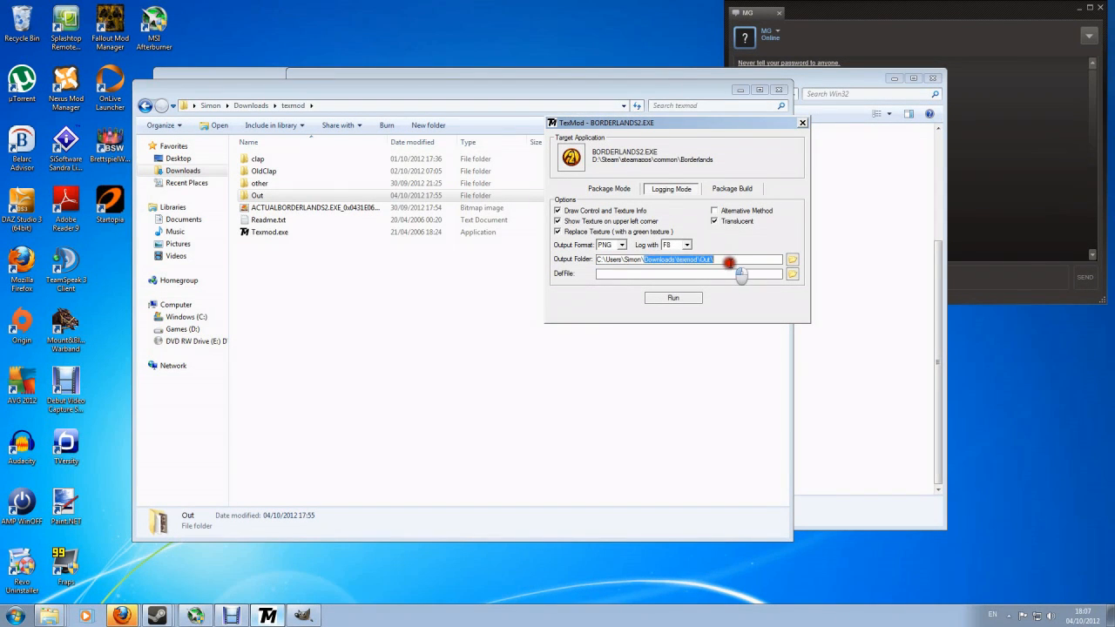
click(728, 261)
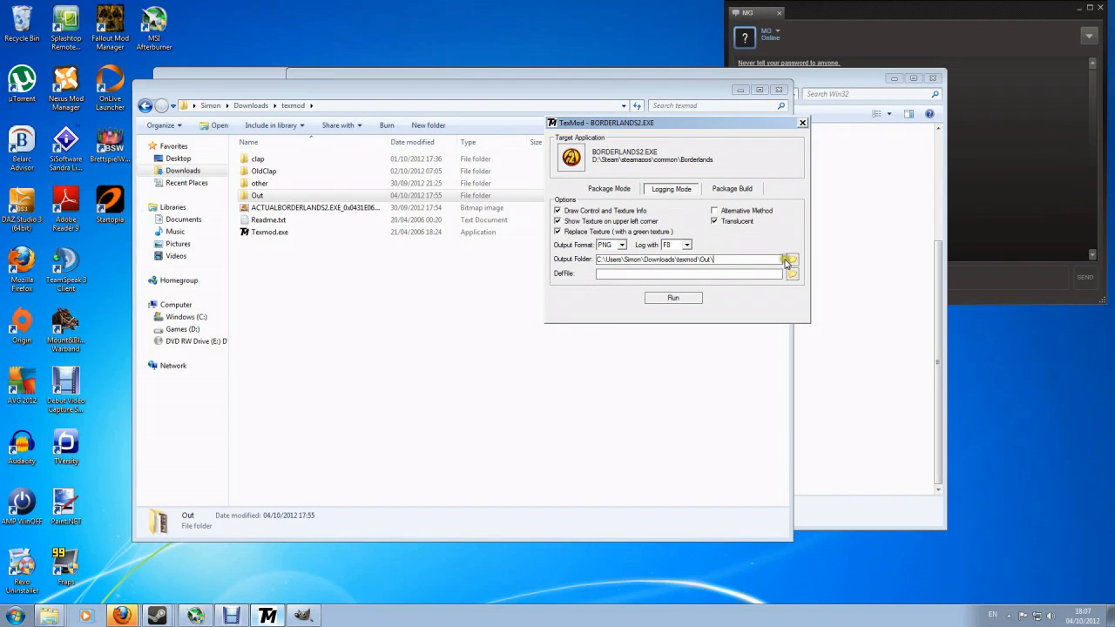
- Open the Out folder inside the texmod directory and view the contents of TexMod.log
click(296, 106)
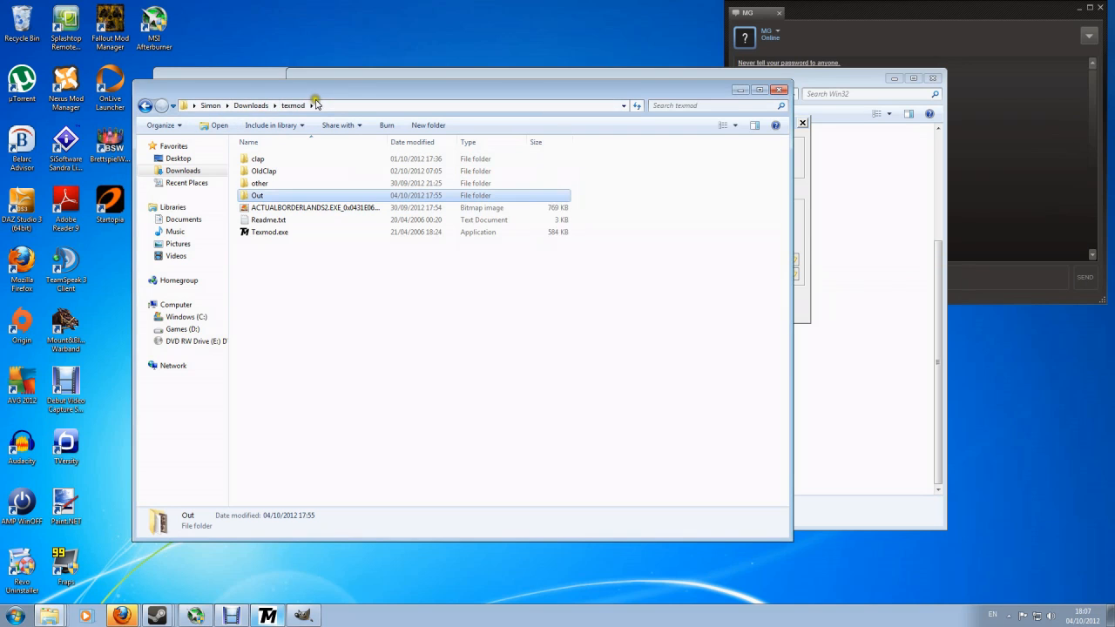
click(270, 198)
double_click(270, 199)
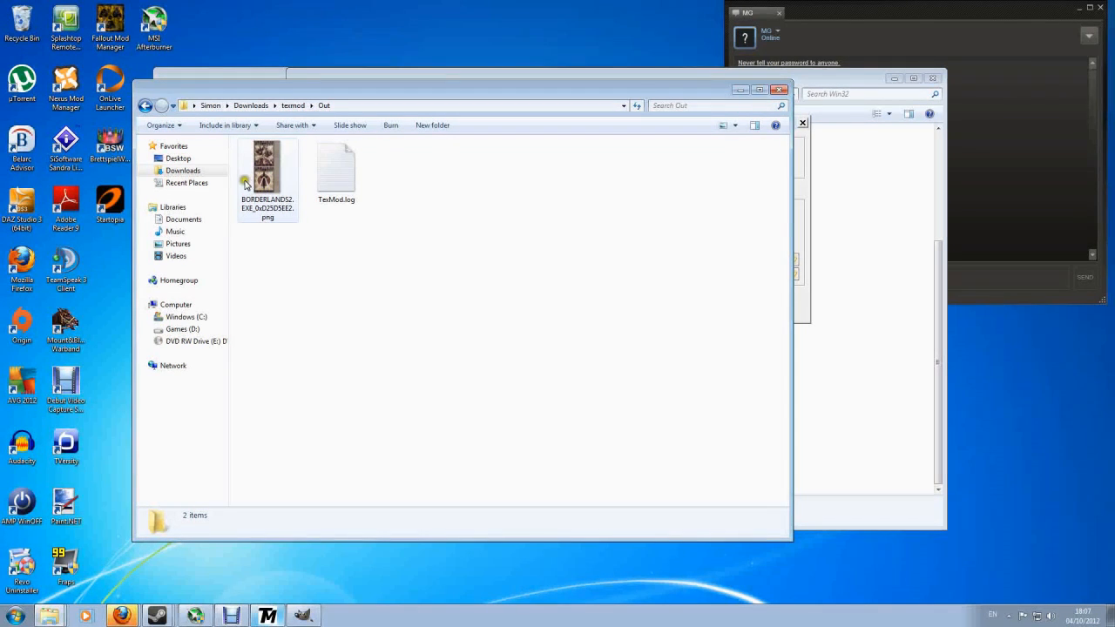
drag(370, 92, 405, 67)
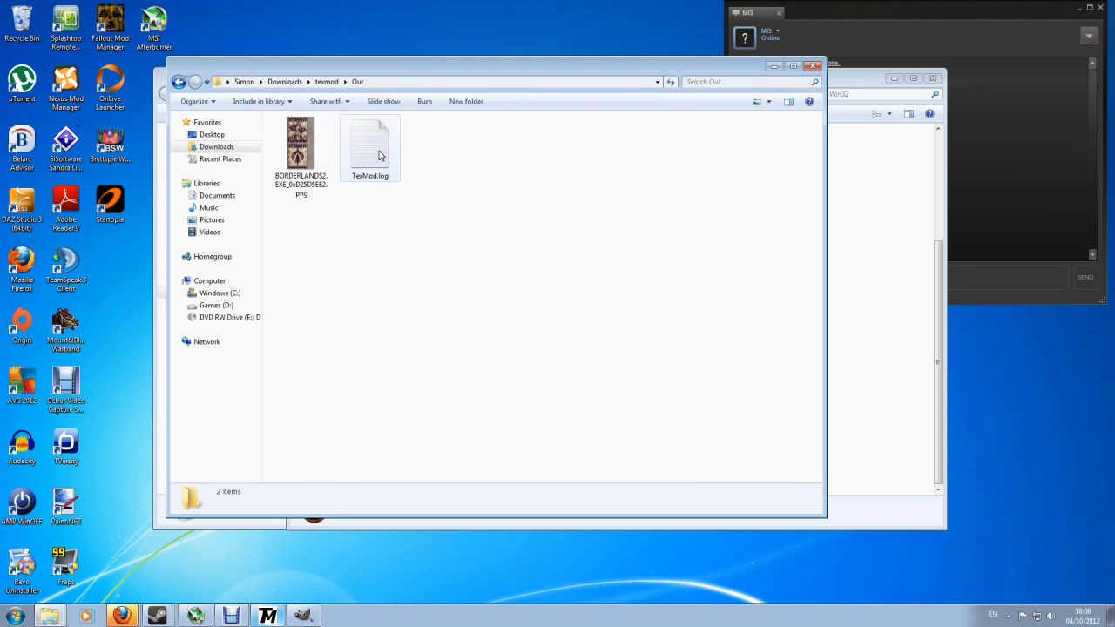
double_click(379, 155)
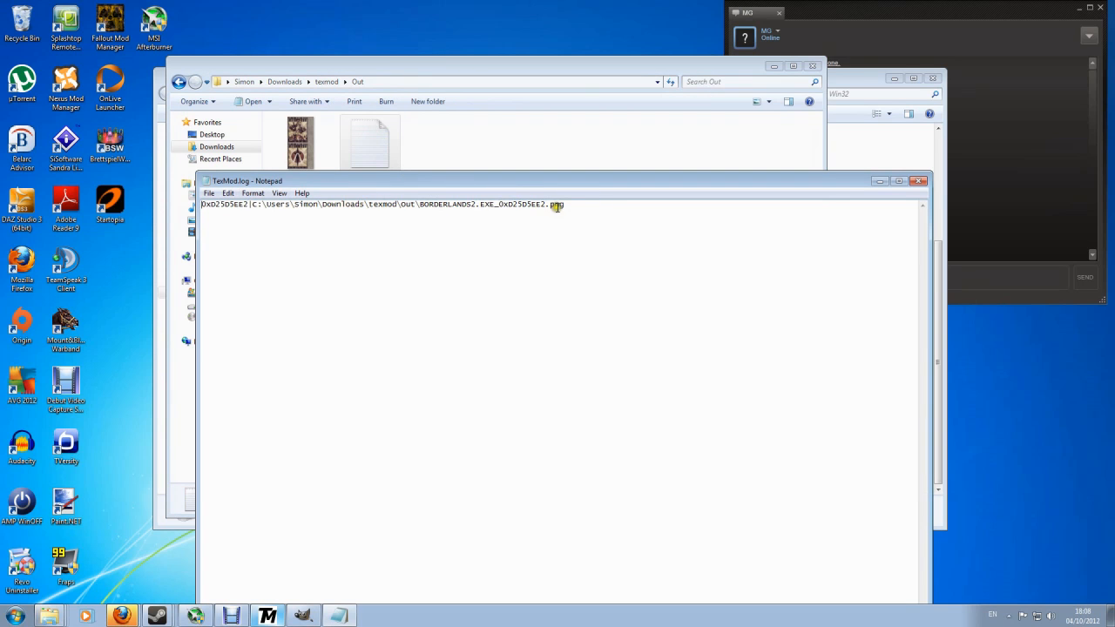
- Highlight the PNG path and inspect the texture code in TexMod.log, closing the log when done
drag(562, 204, 313, 205)
click(231, 202)
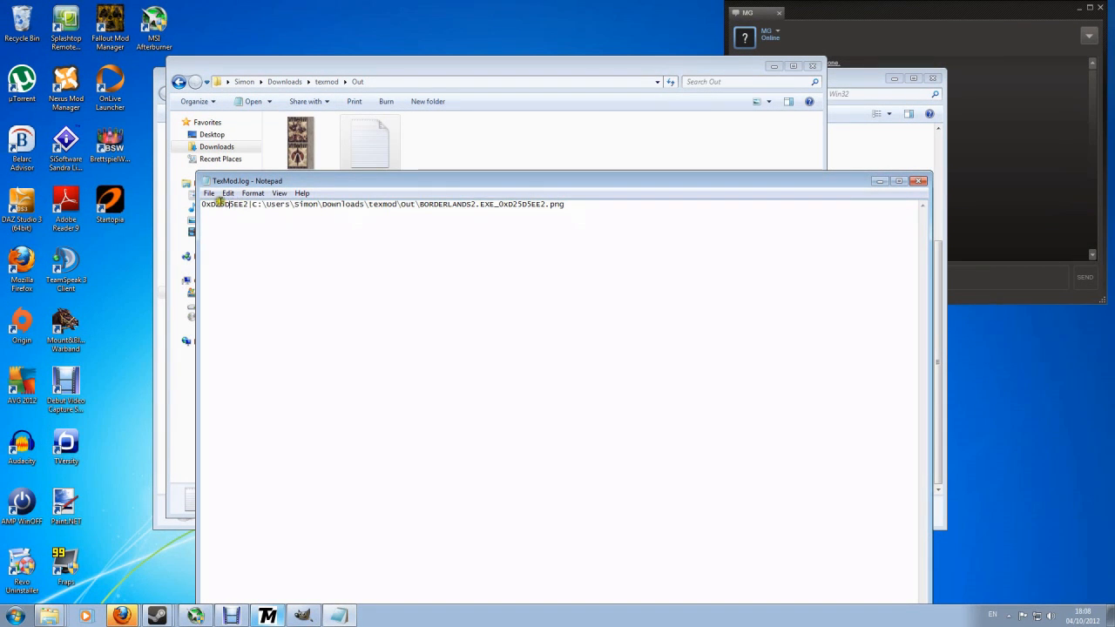
click(918, 183)
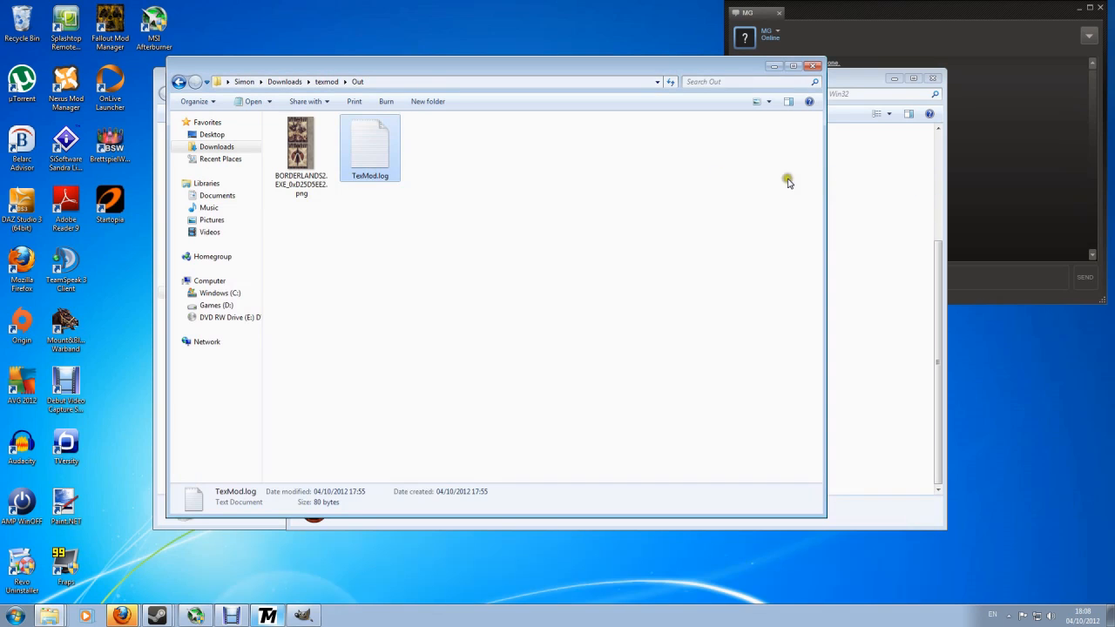
click(344, 215)
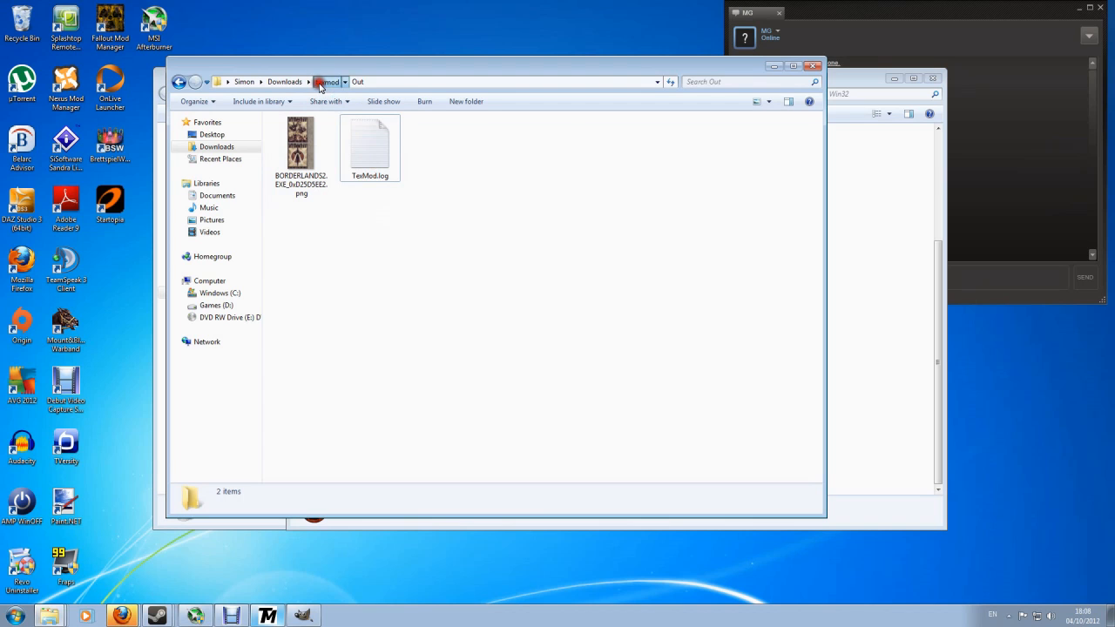
- Browse the clap and OldClap folders inside the texmod directory to view their saved textures and logs
click(326, 82)
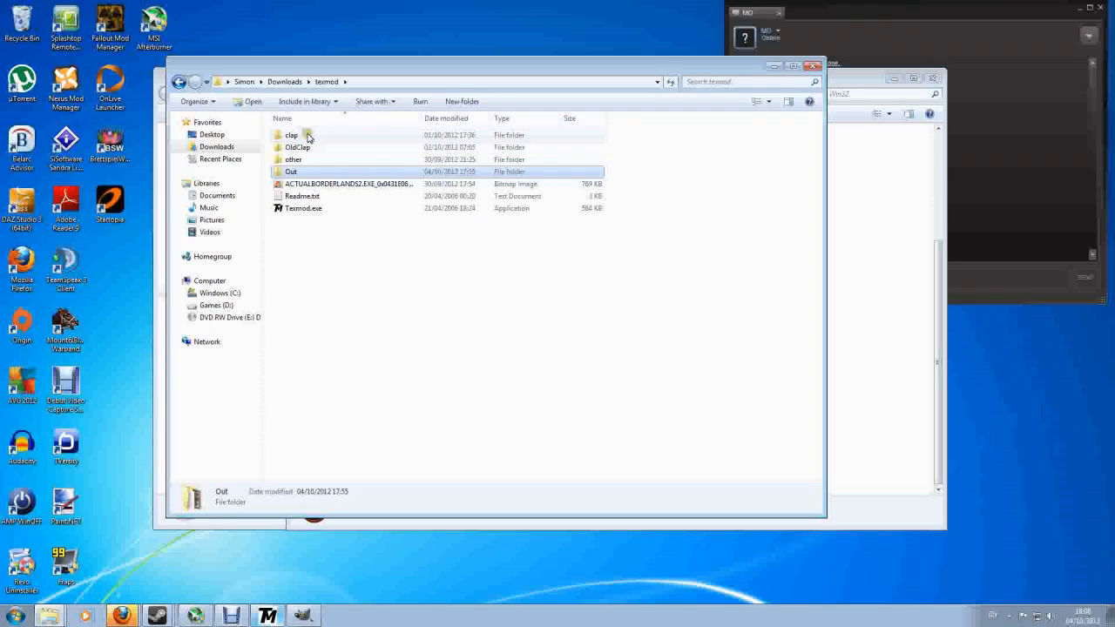
click(307, 136)
double_click(308, 137)
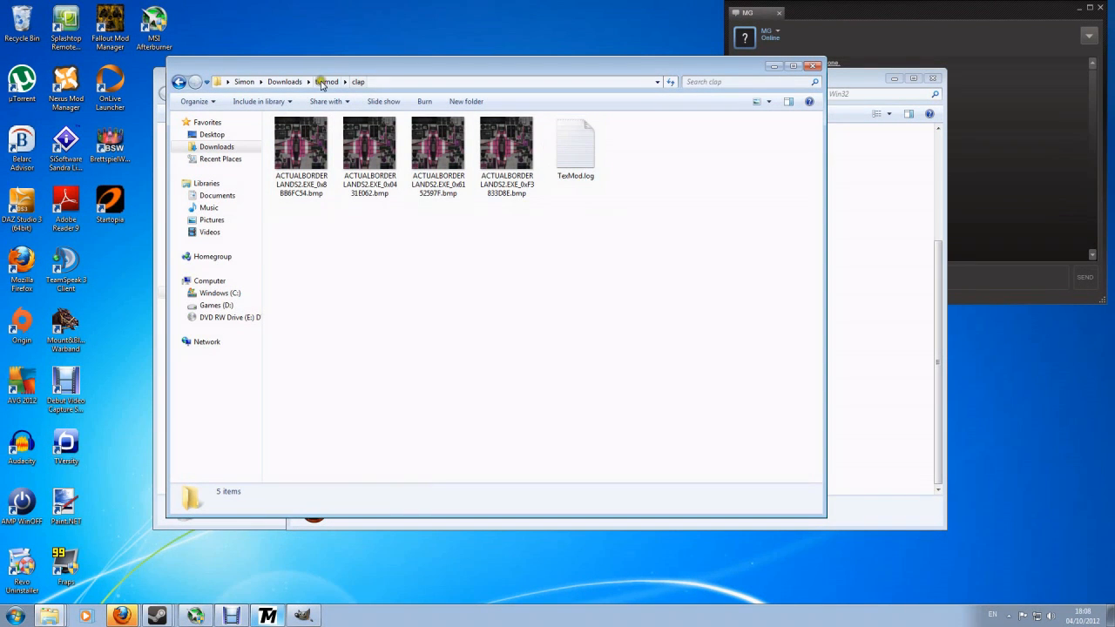
click(324, 82)
double_click(316, 146)
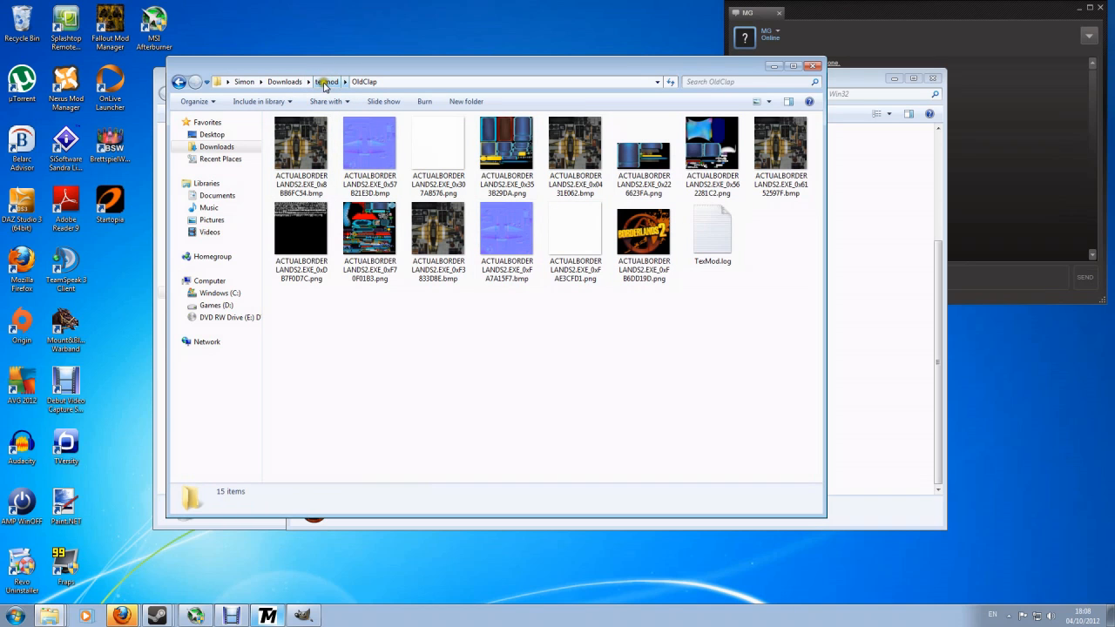
- Return to the texmod directory, check TexMod's Output Folder path and reopen the Out folder
click(324, 82)
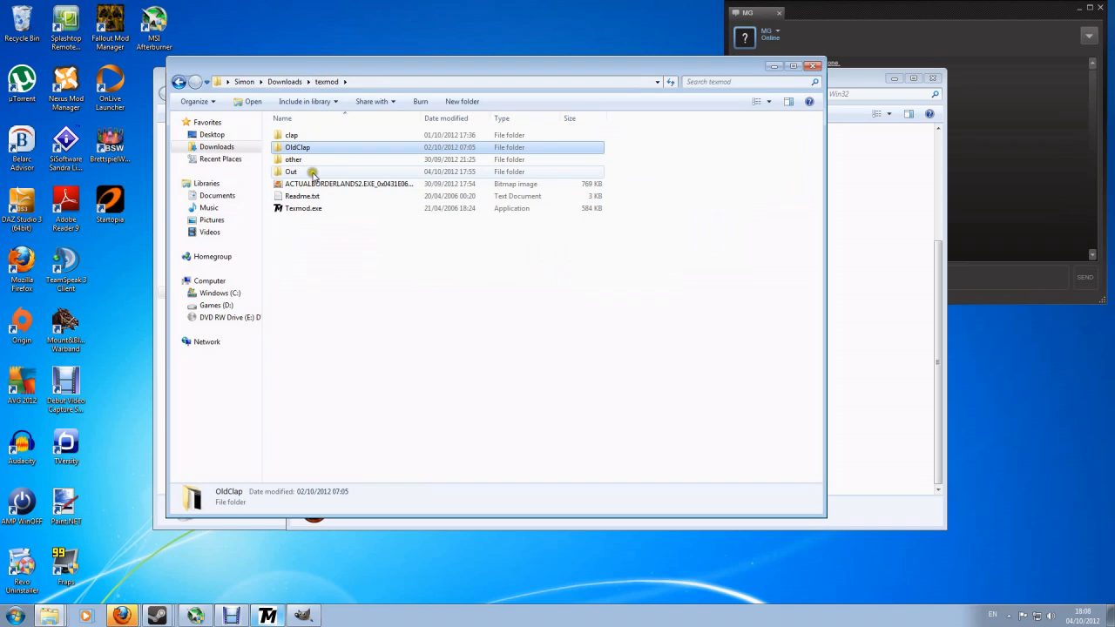
click(300, 616)
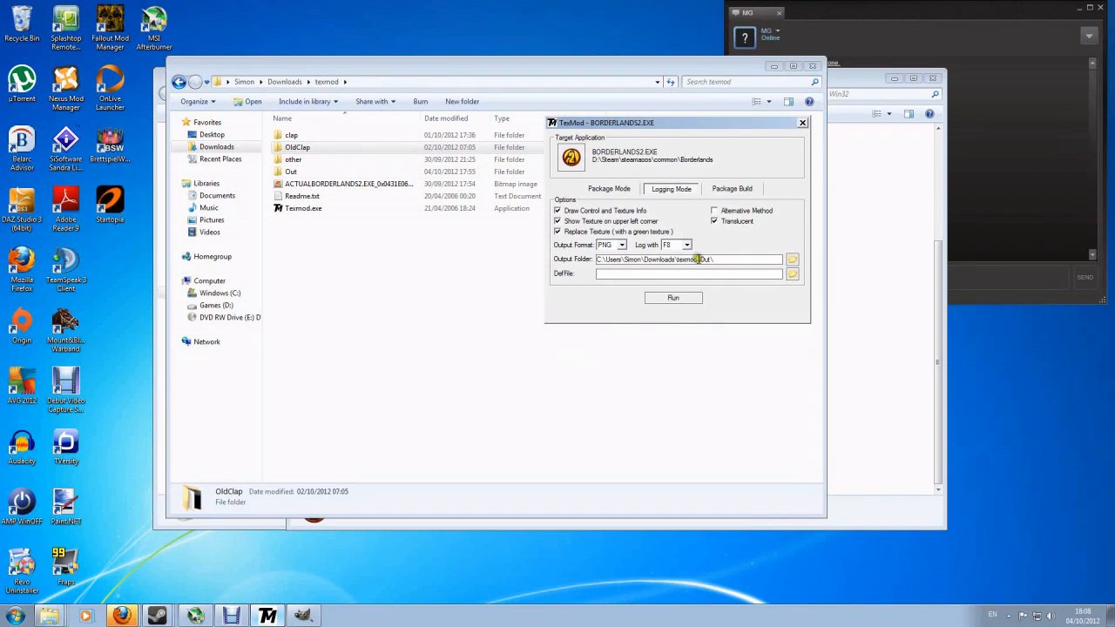
double_click(319, 173)
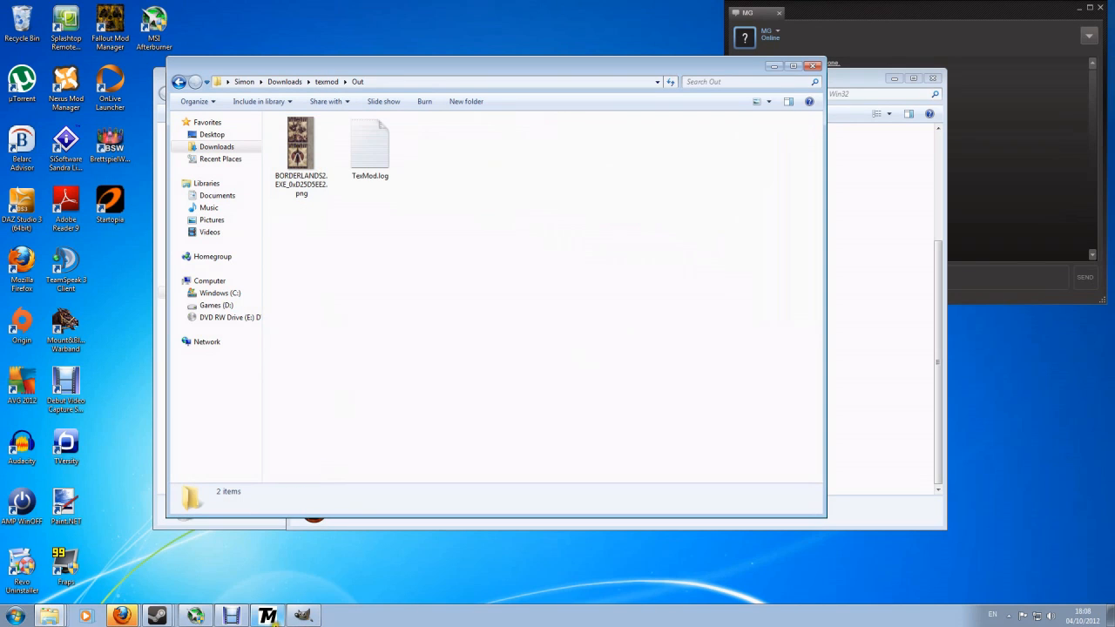
- Switch to GIMP and show the blue gradient layer and the "The Adipose Wants You!" text layer over the poster
click(303, 617)
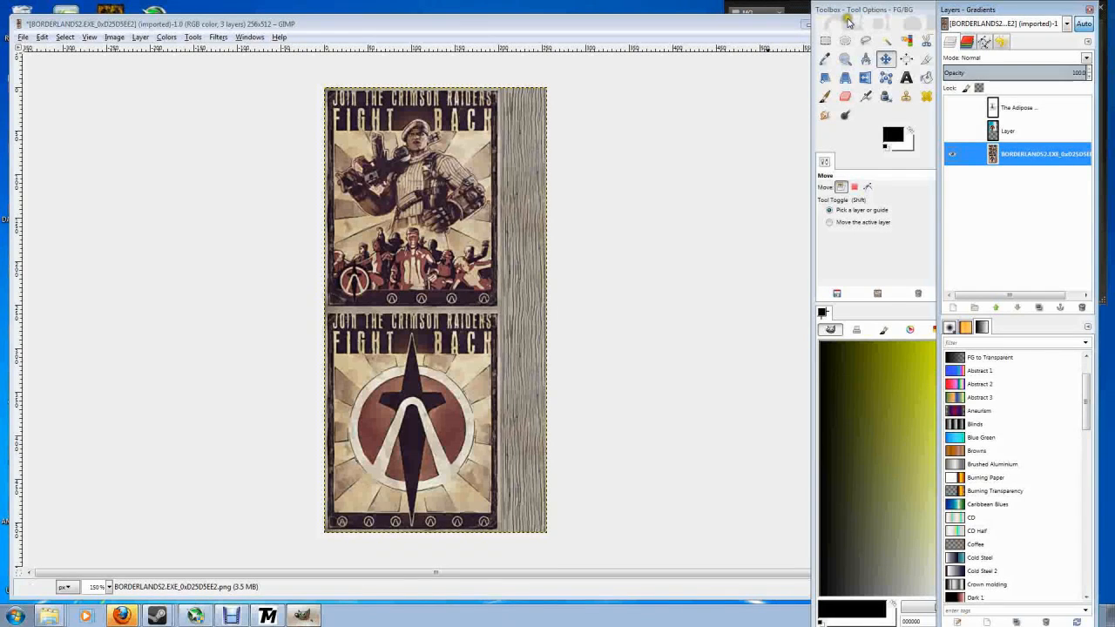
drag(710, 24, 670, 10)
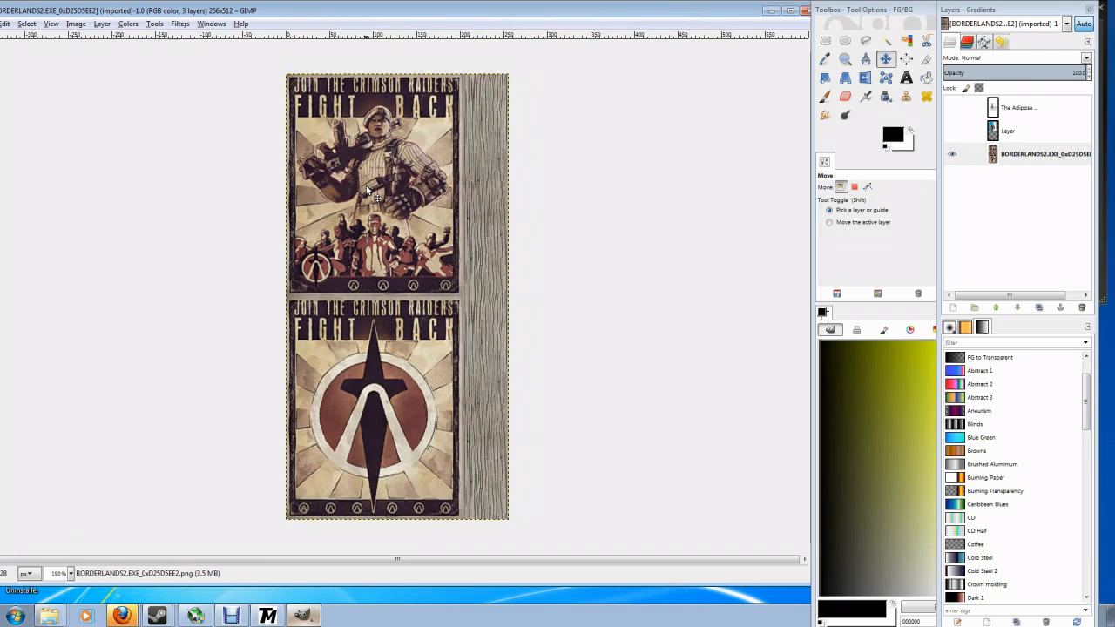
click(951, 131)
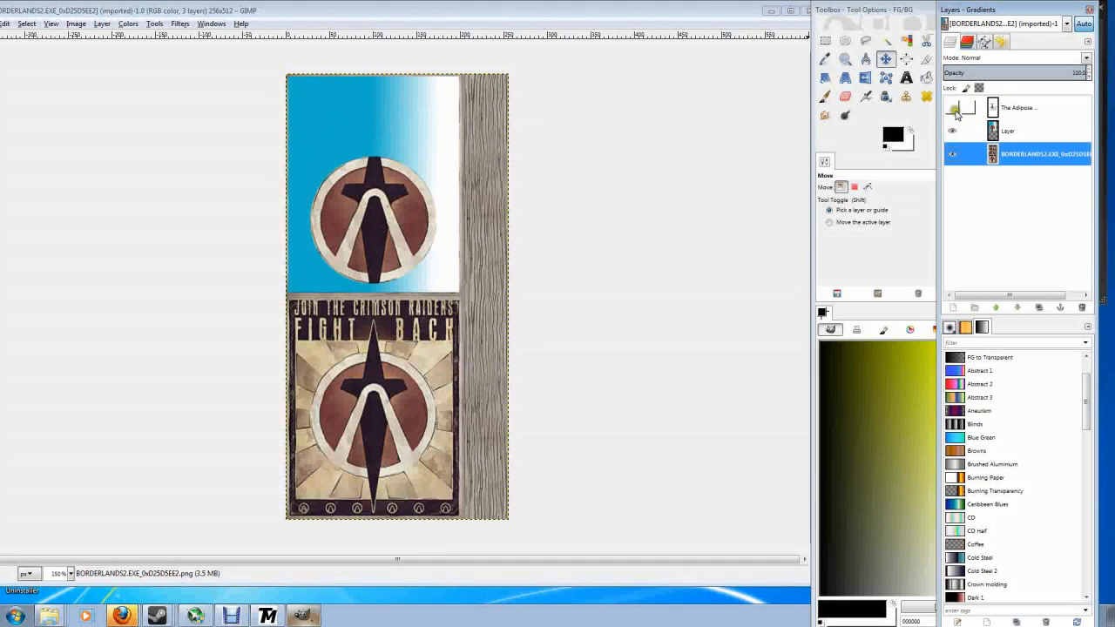
click(952, 108)
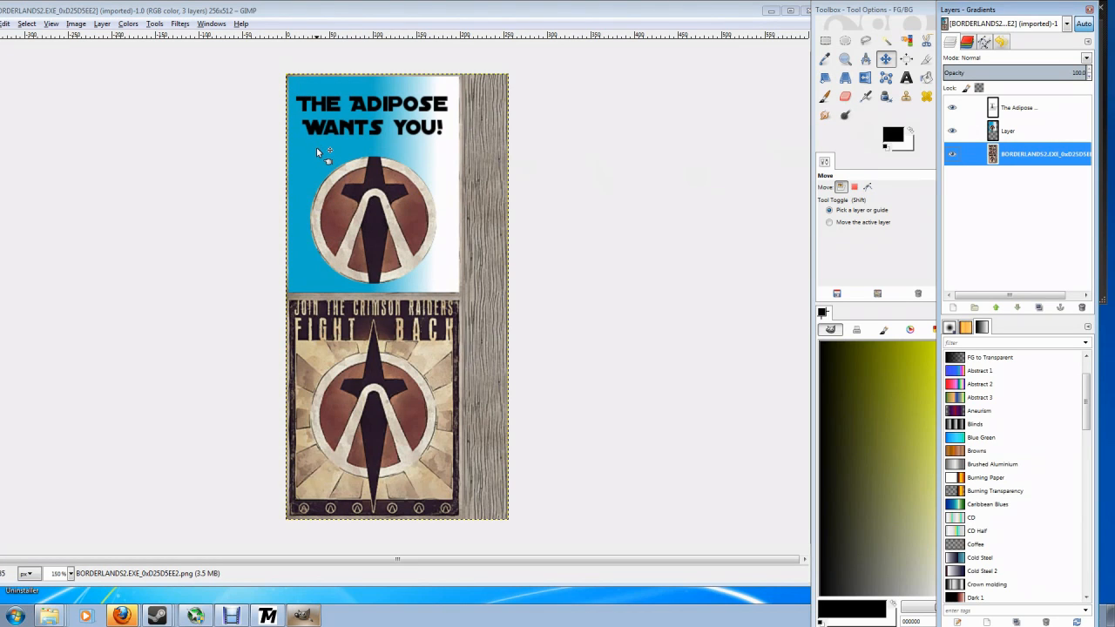
drag(323, 18, 355, 19)
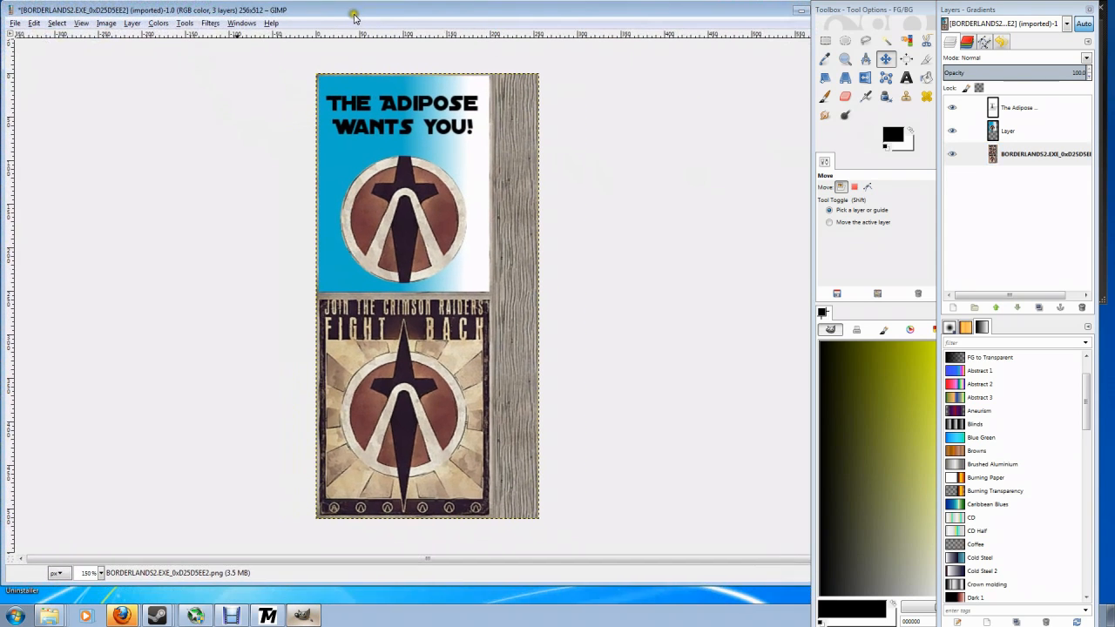
click(14, 25)
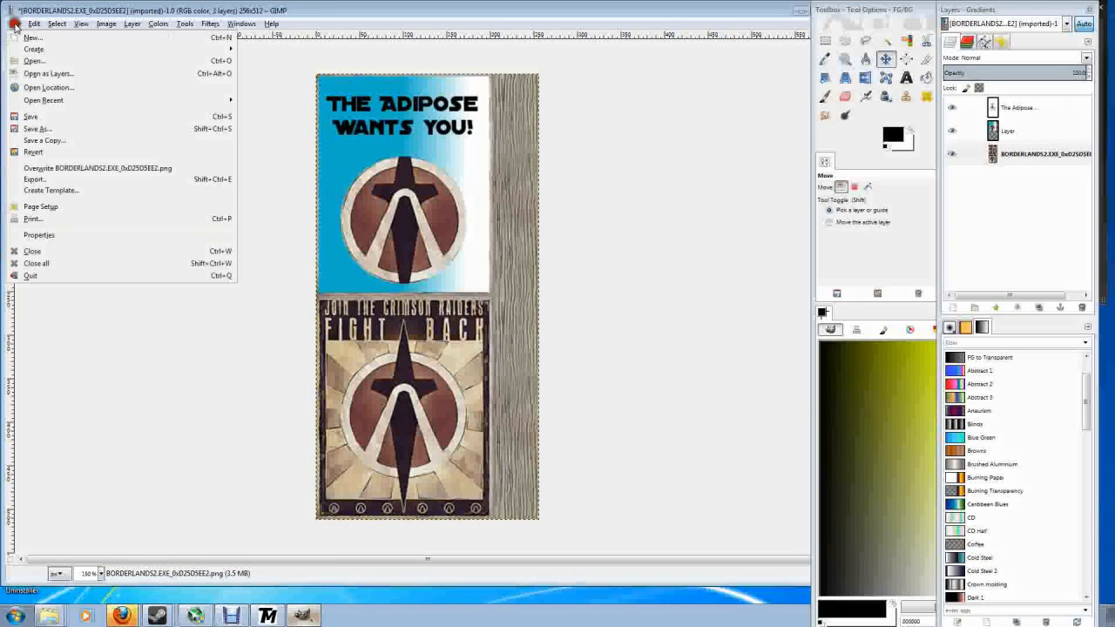
click(61, 118)
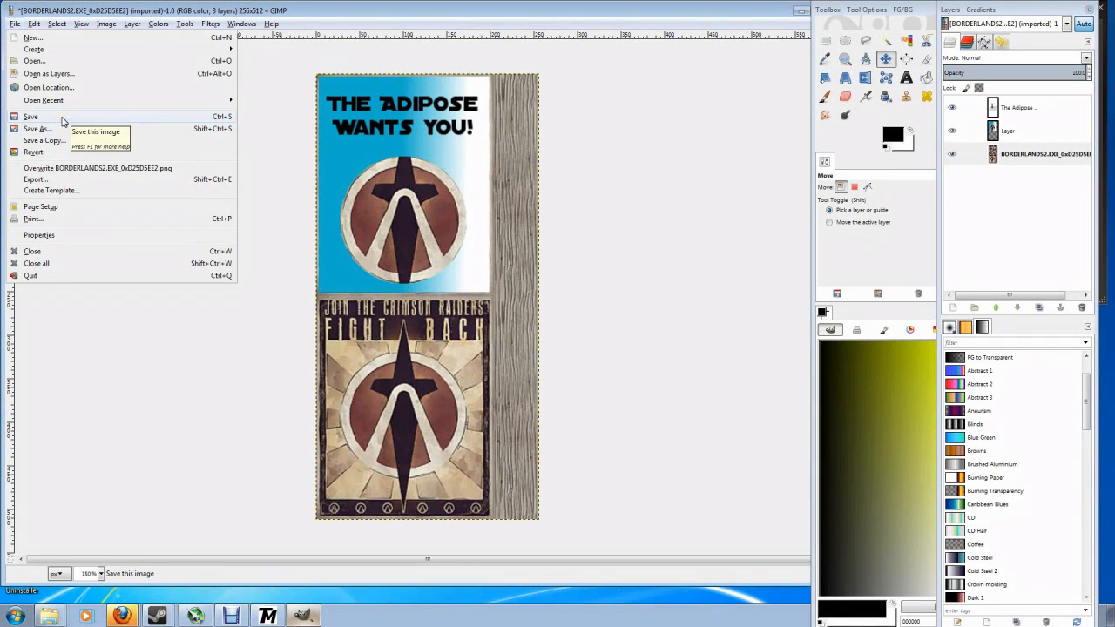
click(62, 118)
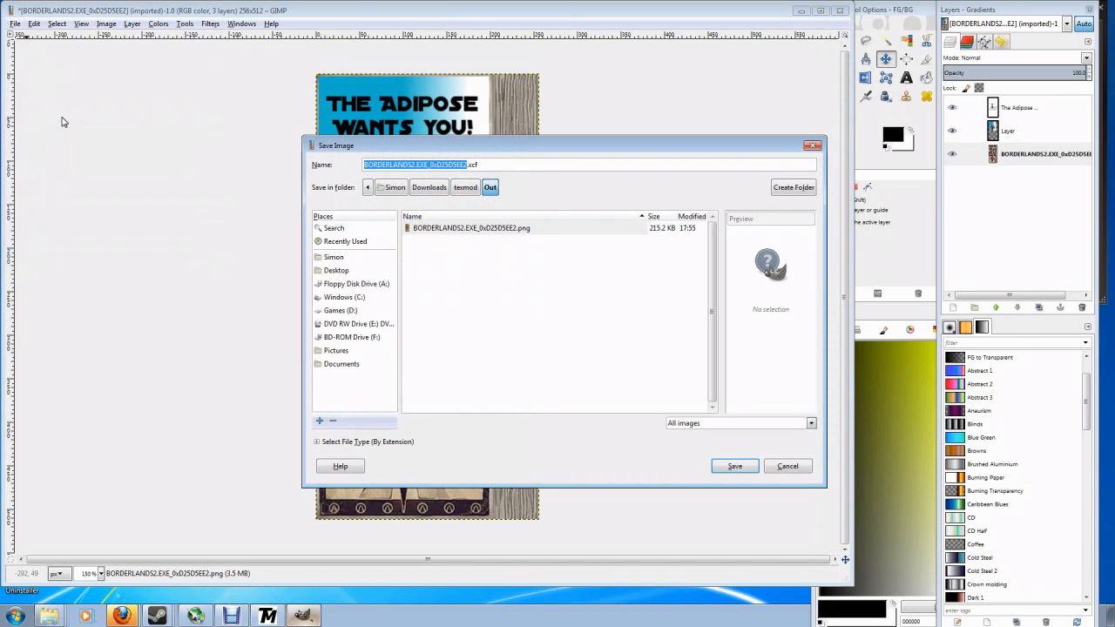
click(794, 467)
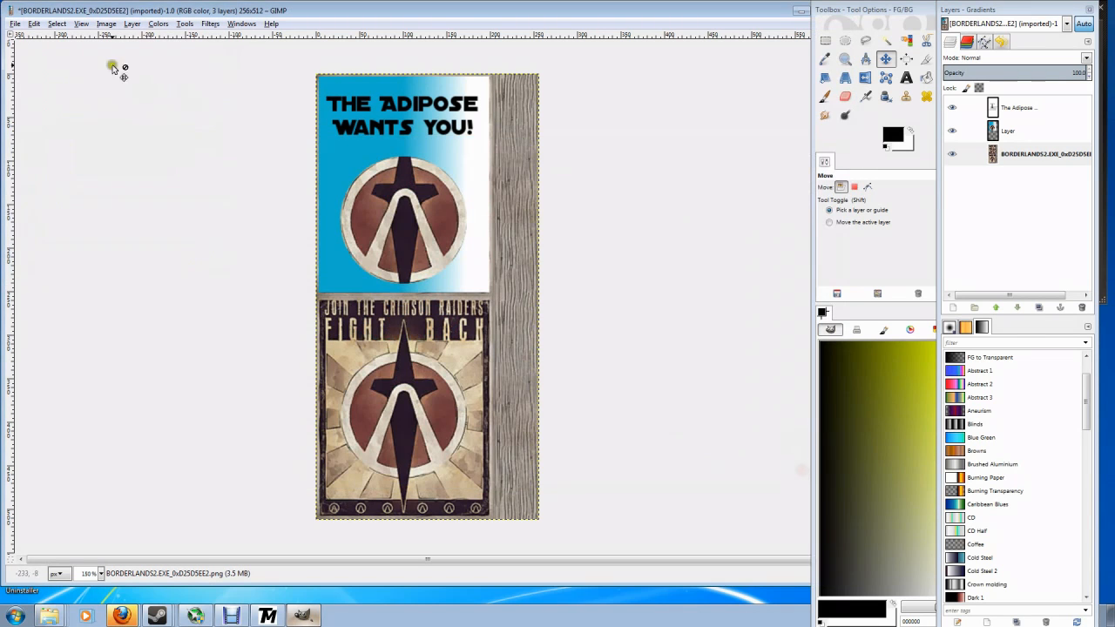
- Begin exporting the edited poster, choosing the existing BORDERLANDS2.EXE_0xD25D5EE2.png in the Out folder as the target
click(16, 25)
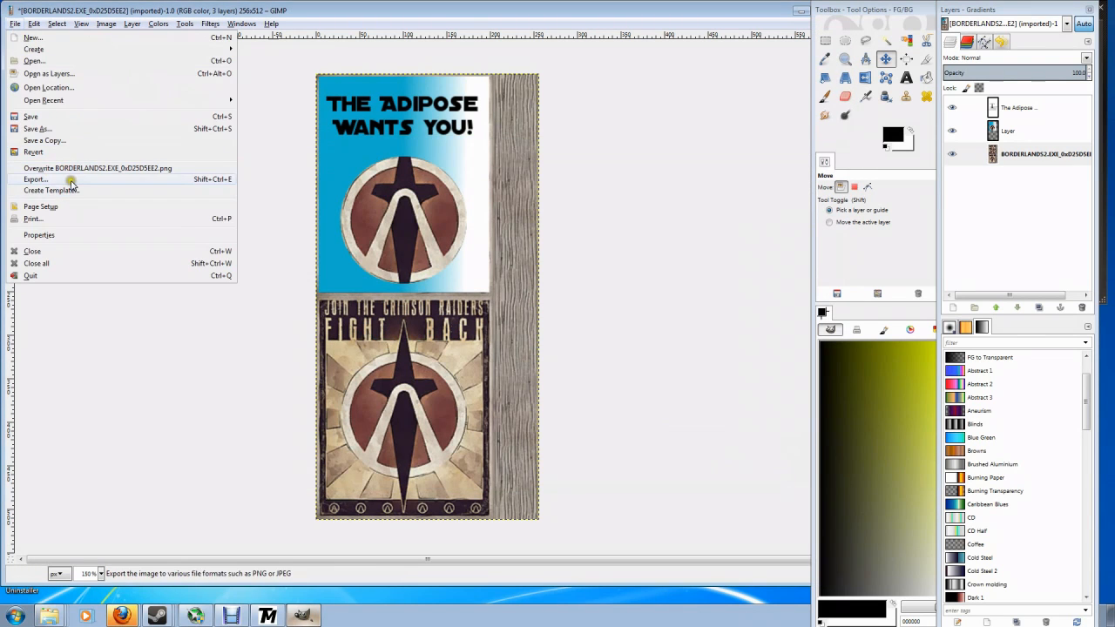
click(69, 180)
click(163, 120)
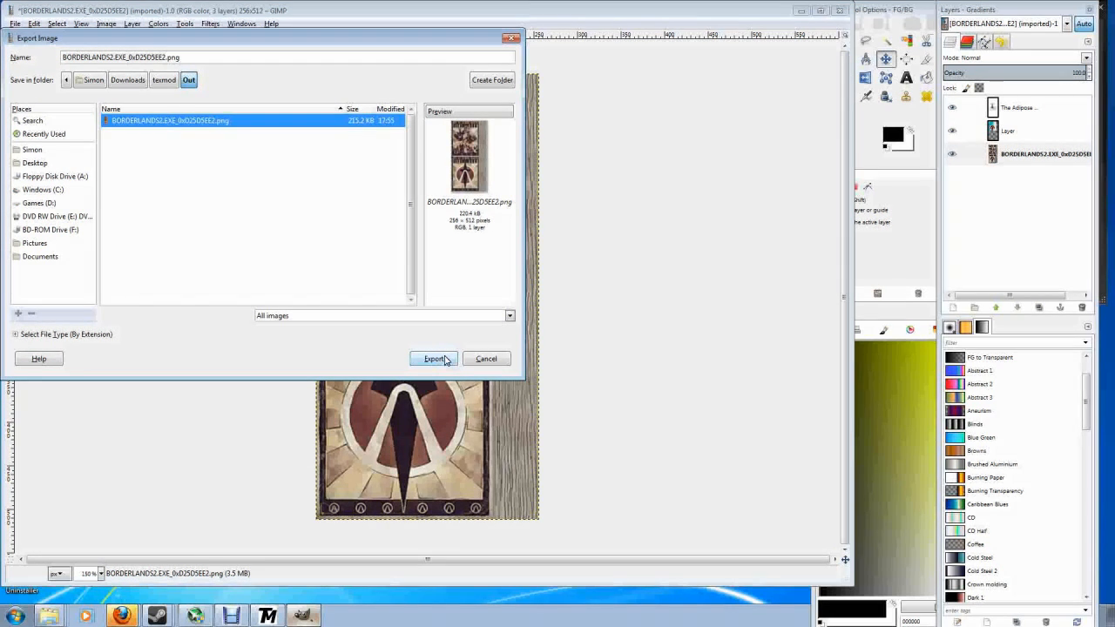
- Switch to the Out folder window to inspect the original PNG, moving the window clear of the export dialog
click(49, 615)
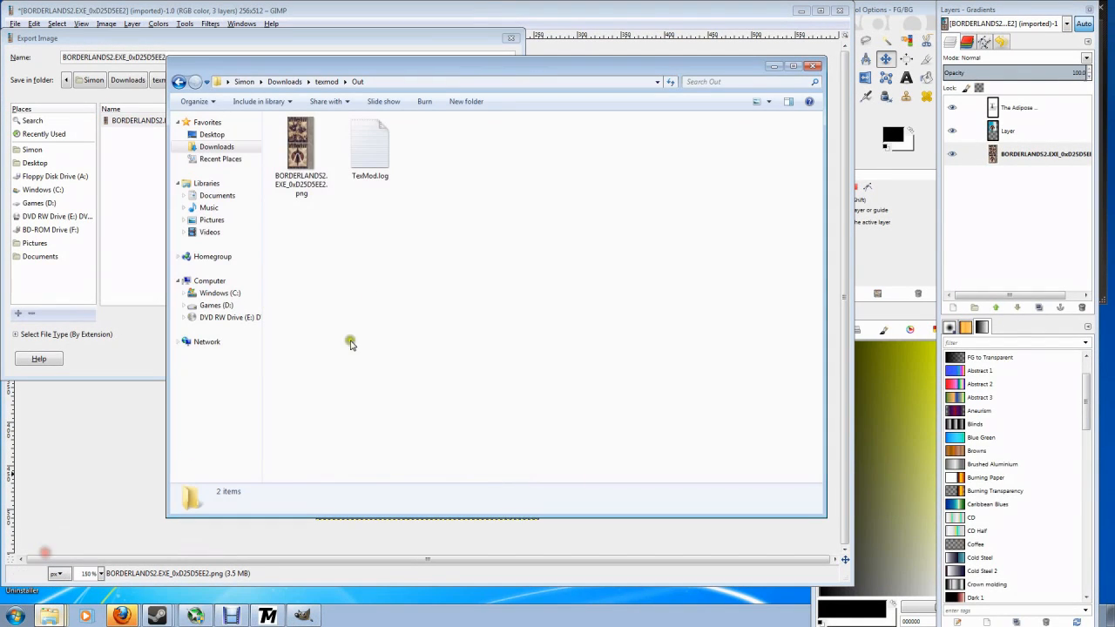
right_click(297, 137)
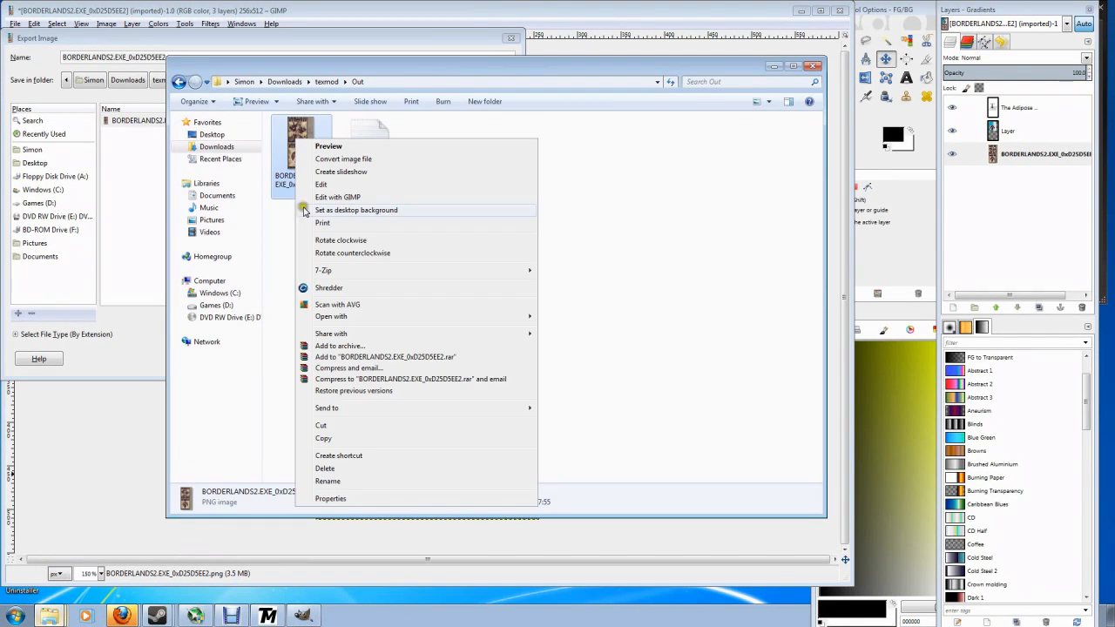
click(632, 231)
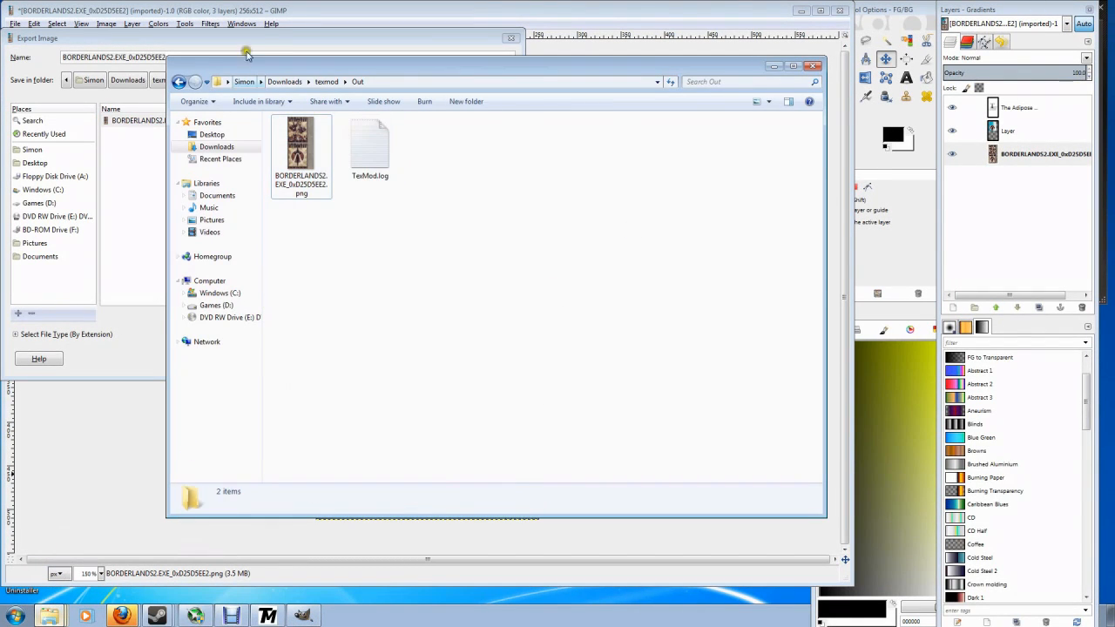
drag(284, 69, 347, 96)
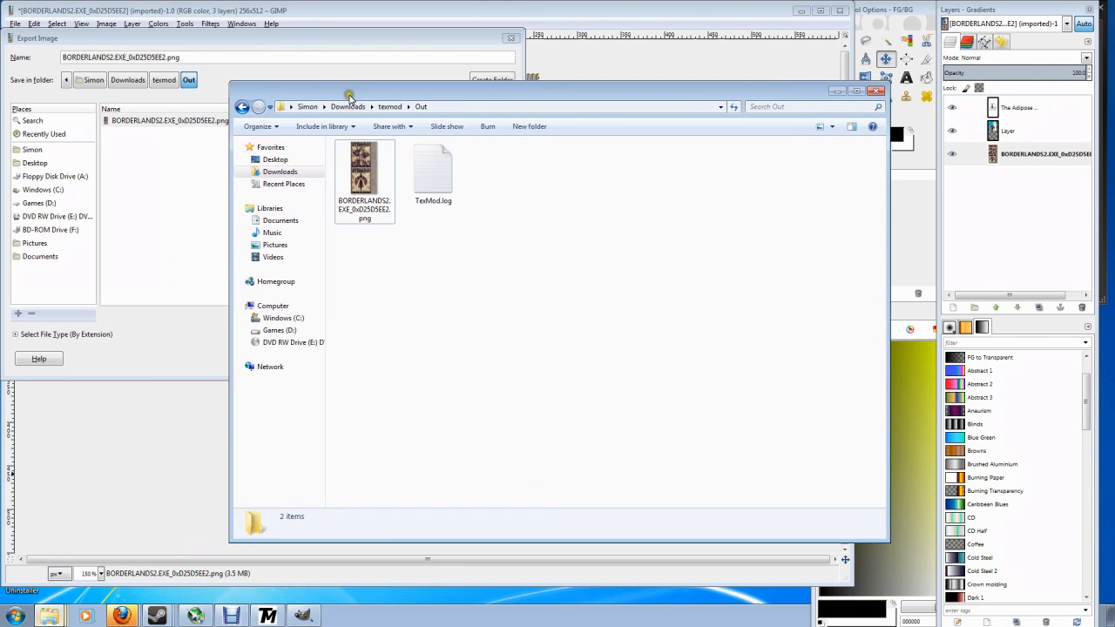
- Export the edited poster over BORDERLANDS2.EXE_0xD25D5EE2.png, replacing the existing file and accepting the PNG export options
click(270, 43)
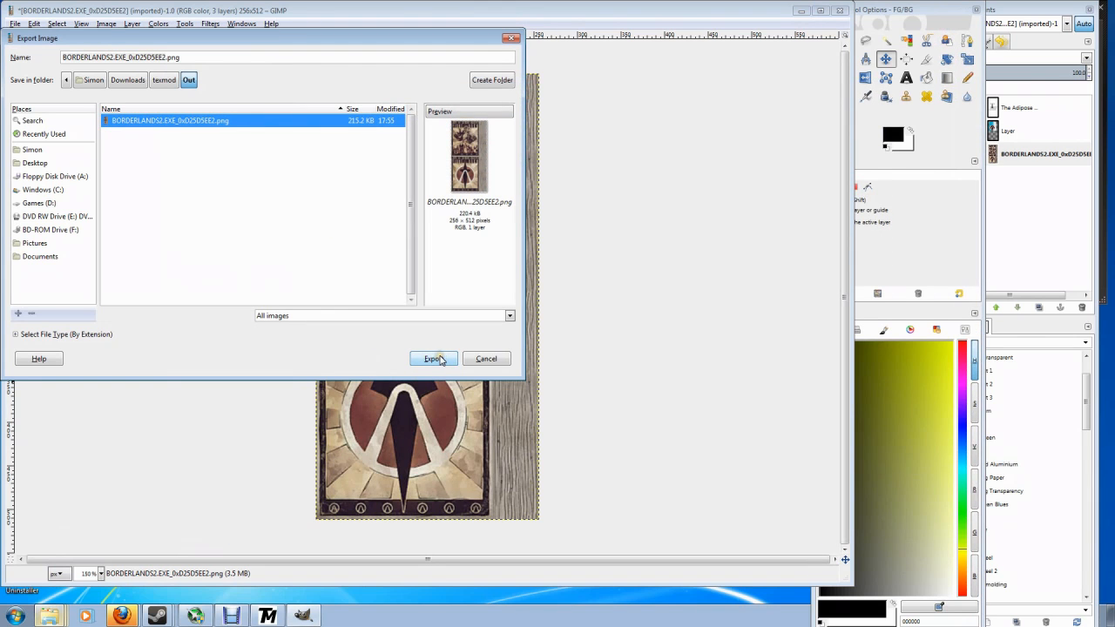
click(434, 358)
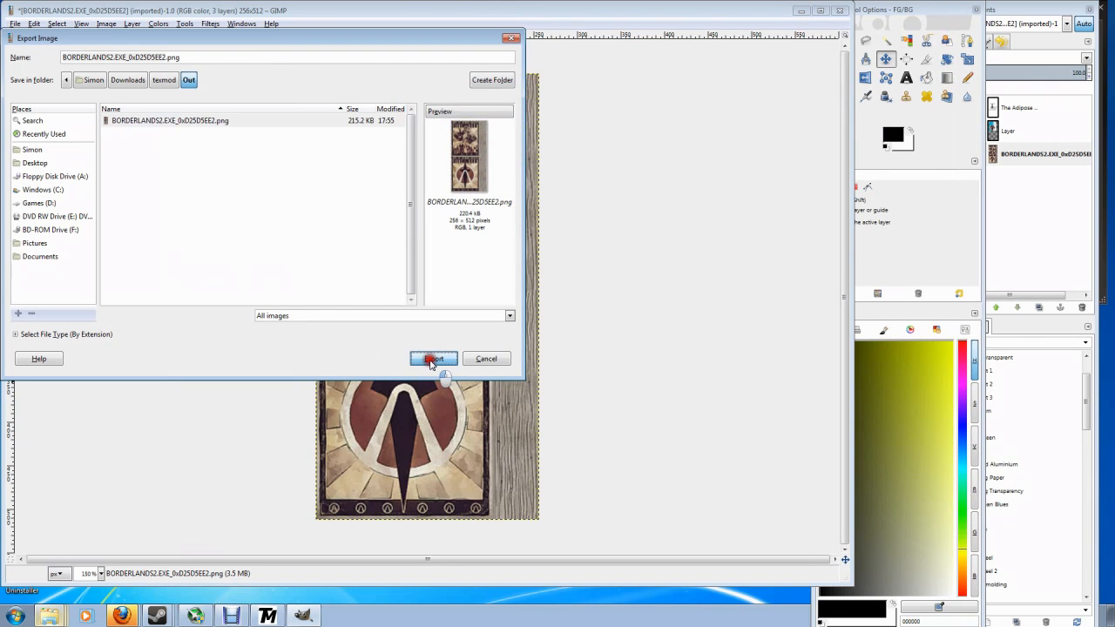
click(312, 262)
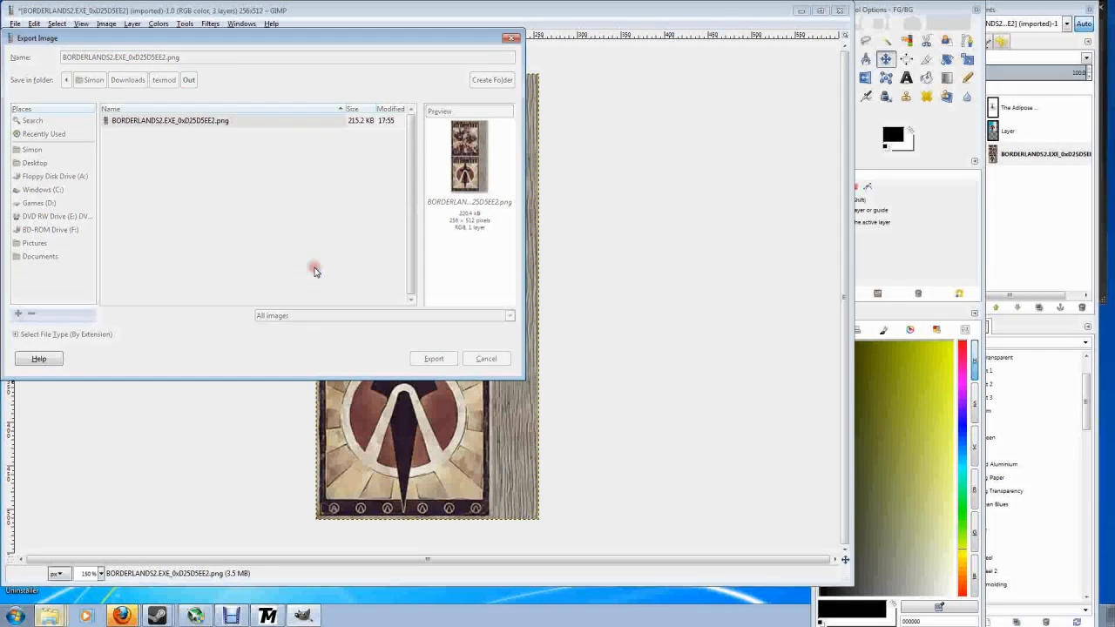
click(152, 261)
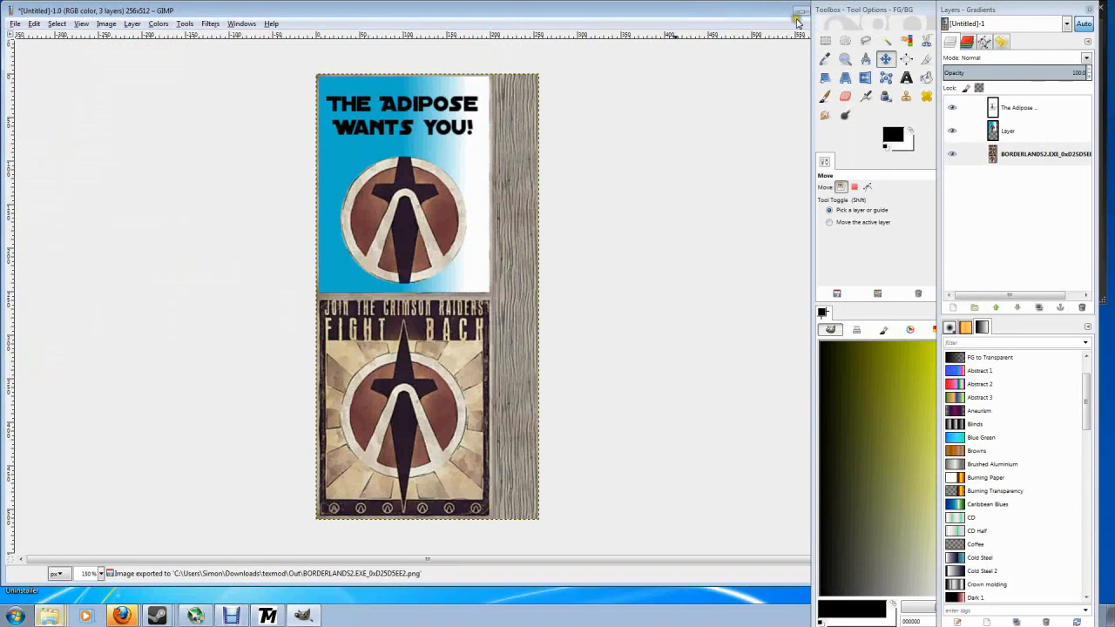
- Check the exported poster in the Out folder and set TexMod to Package Build, placing its window beside the files
click(36, 617)
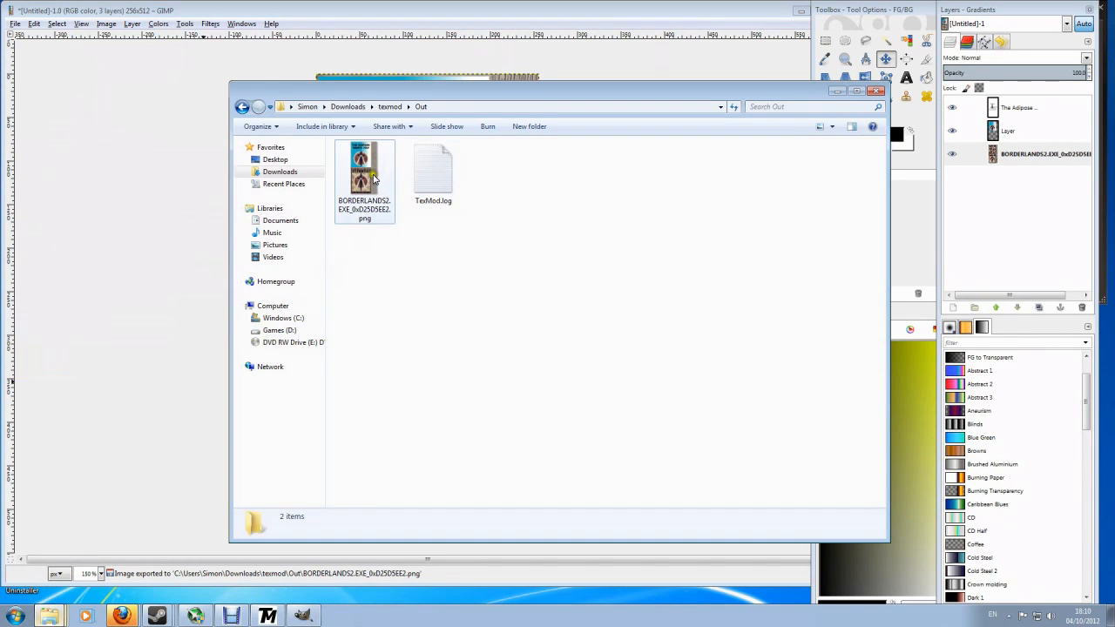
drag(372, 178, 583, 100)
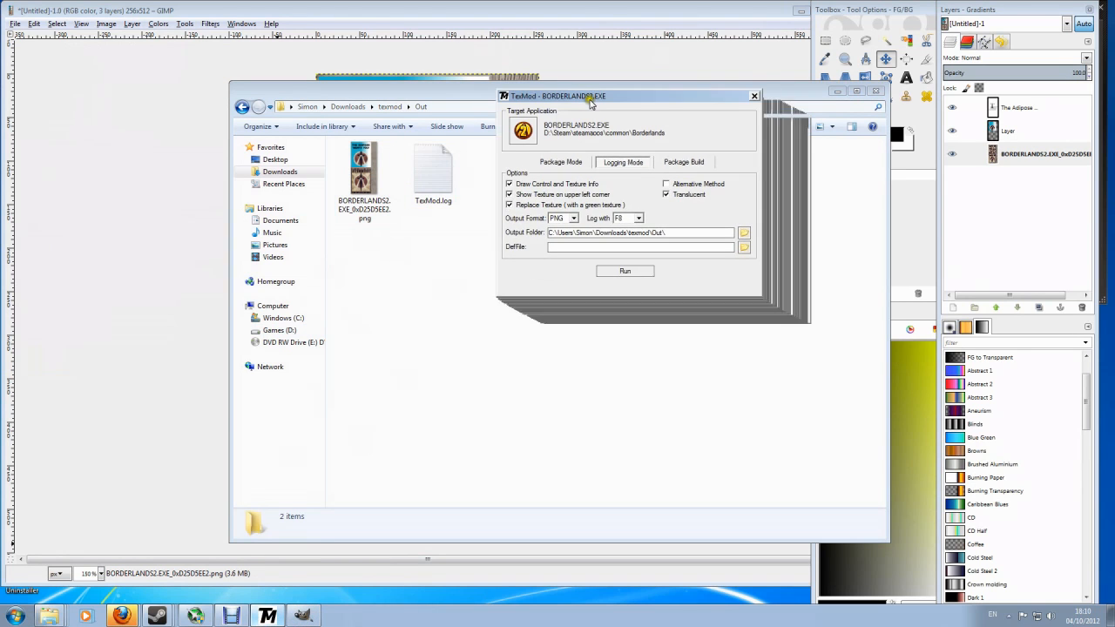
click(680, 158)
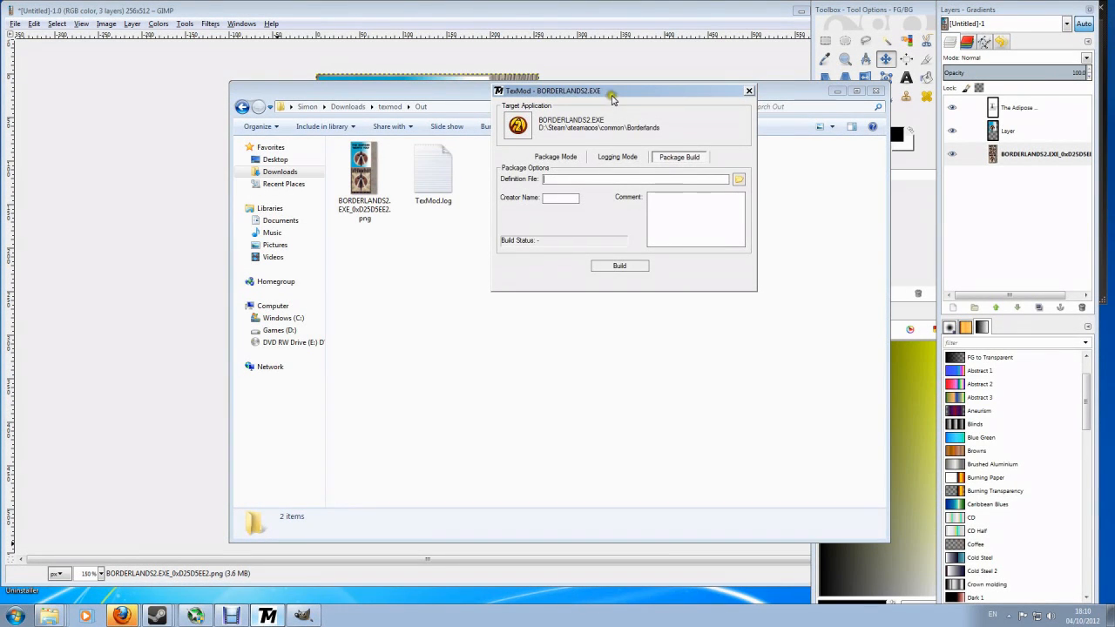
drag(610, 92, 688, 72)
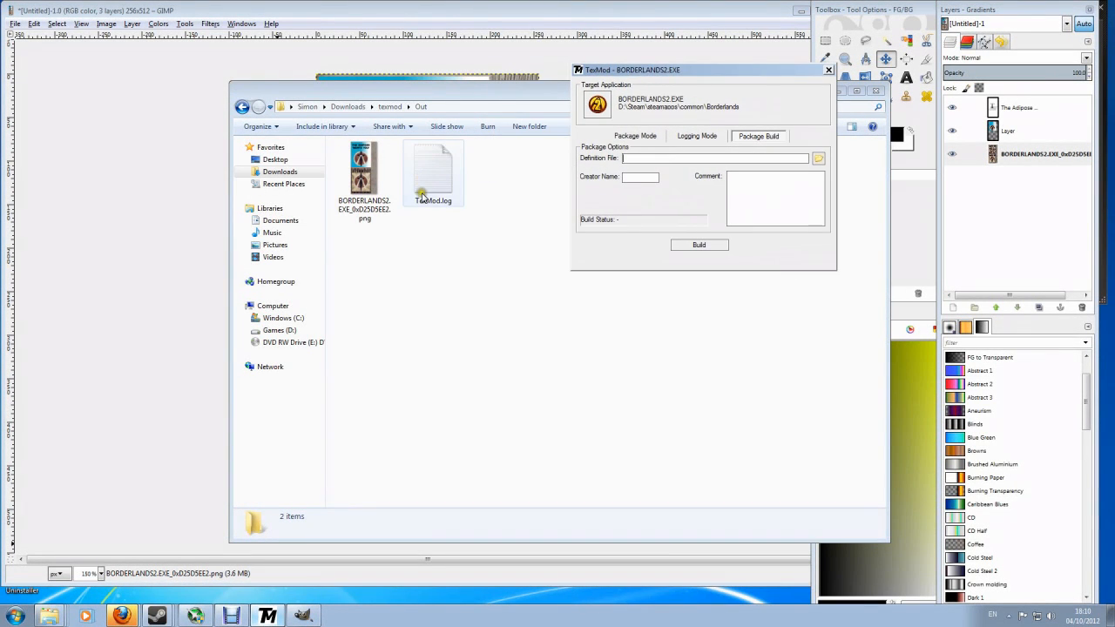
- Load TexMod.log from the texmod Out folder as the package's definition file
click(817, 158)
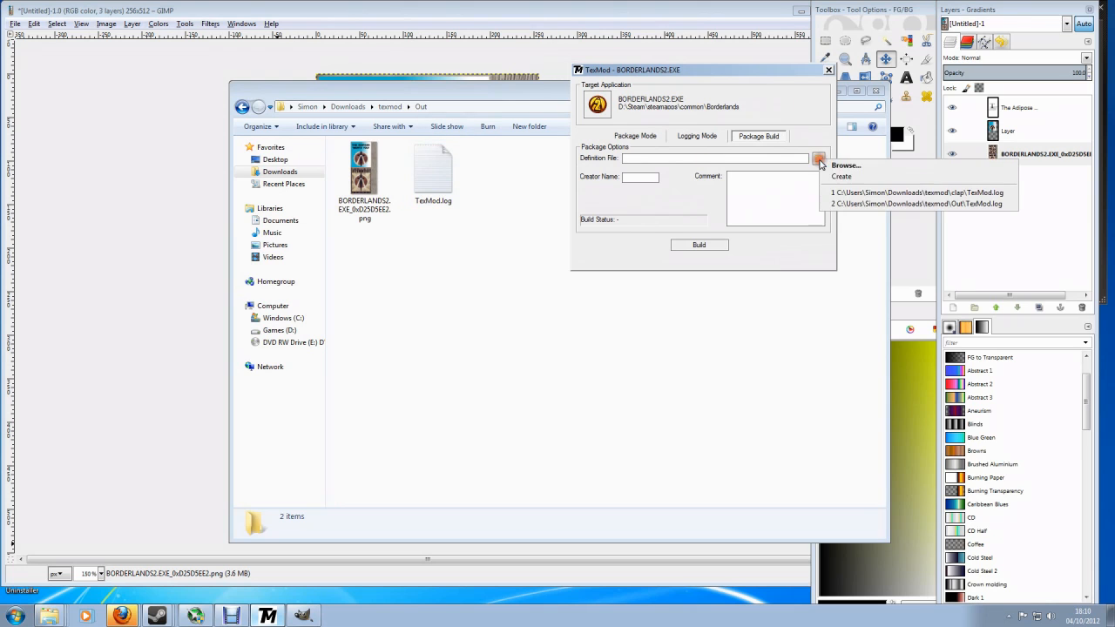
click(841, 165)
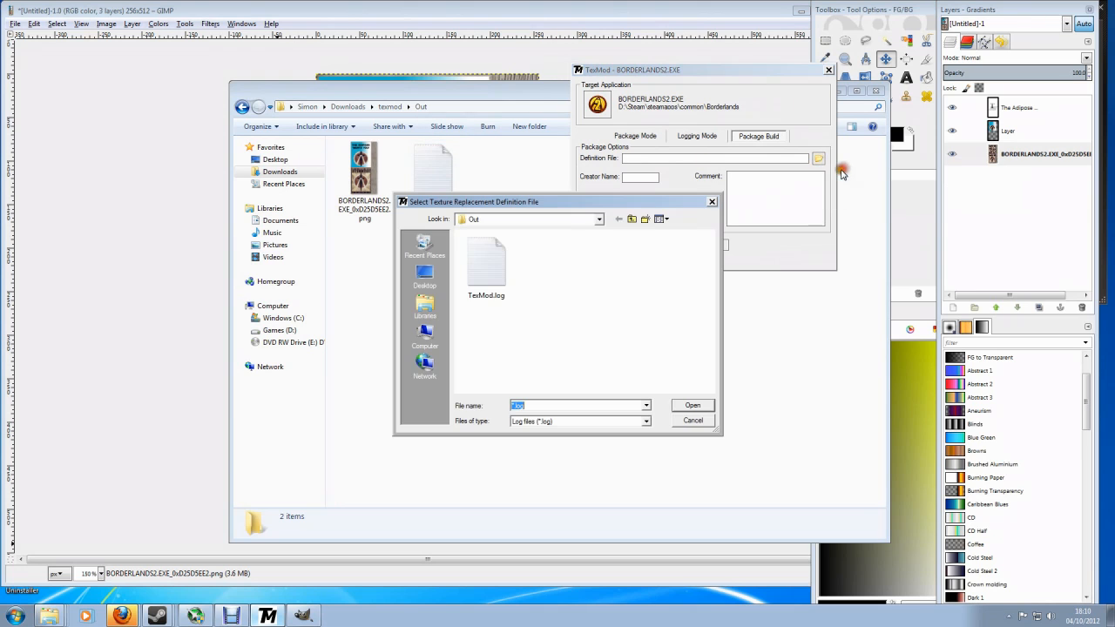
click(631, 217)
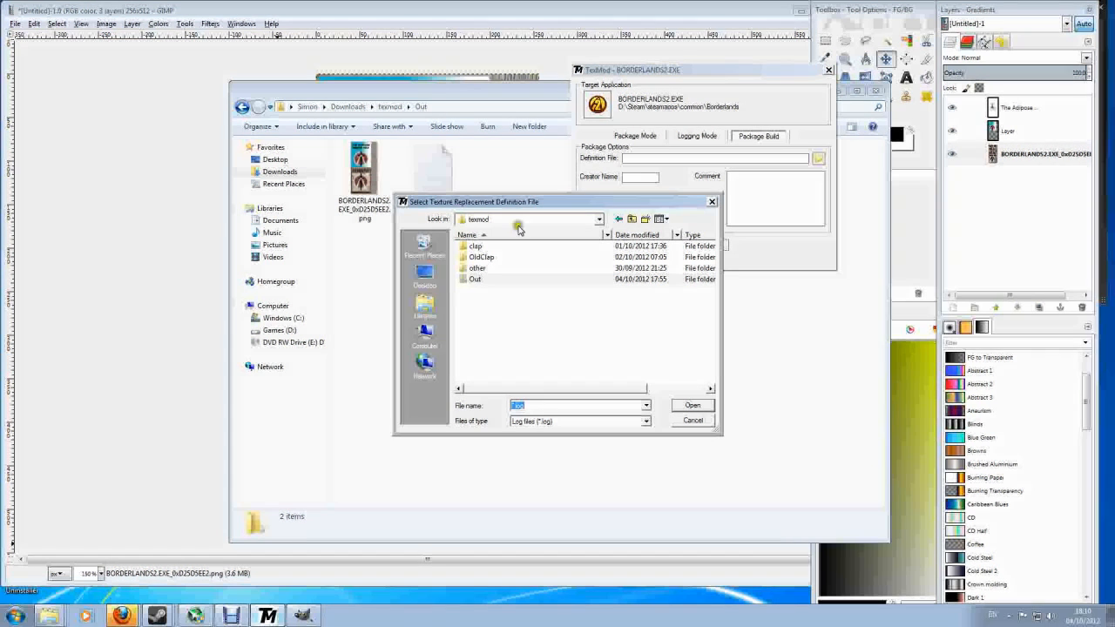
click(478, 279)
double_click(480, 280)
click(486, 266)
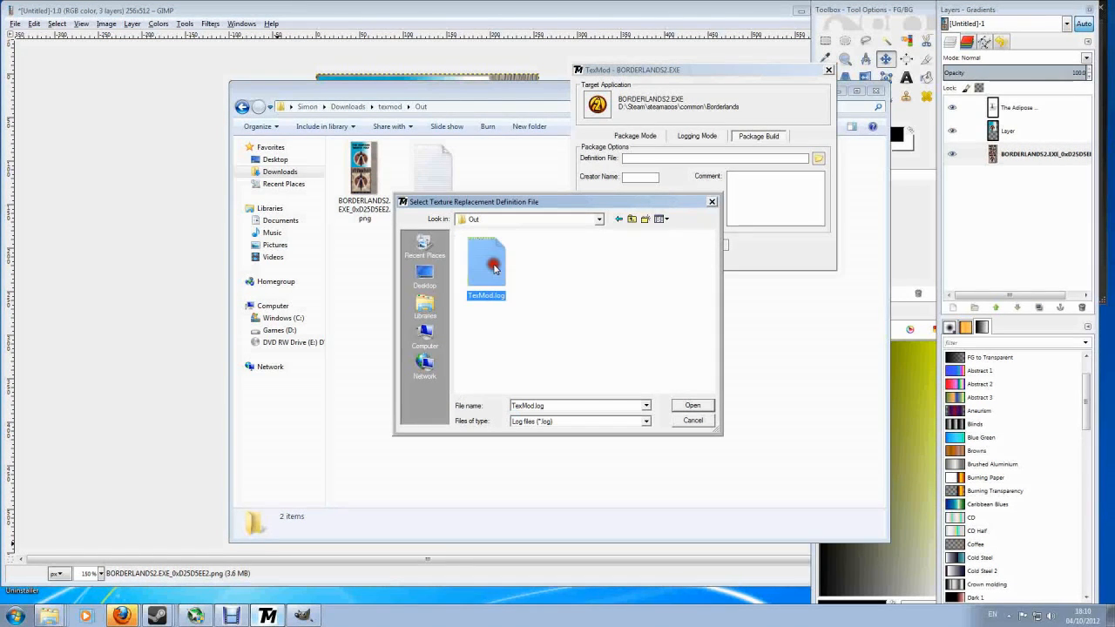
click(681, 409)
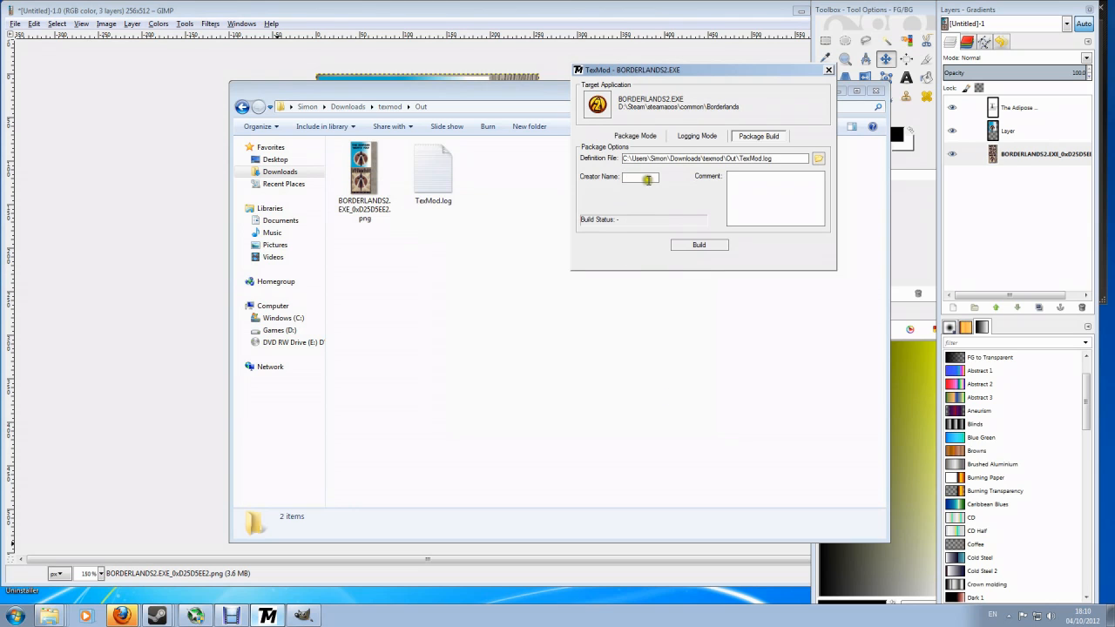
- Set the package's creator name to Adipose and its comment to "awesome adi poster"
click(758, 191)
click(636, 177)
text(Adipo)
text(se)
text(wesome adi post)
text(er)
- Build the texture package and save it as adiposter in the Skimpy_Maya folder under Downloads
click(689, 246)
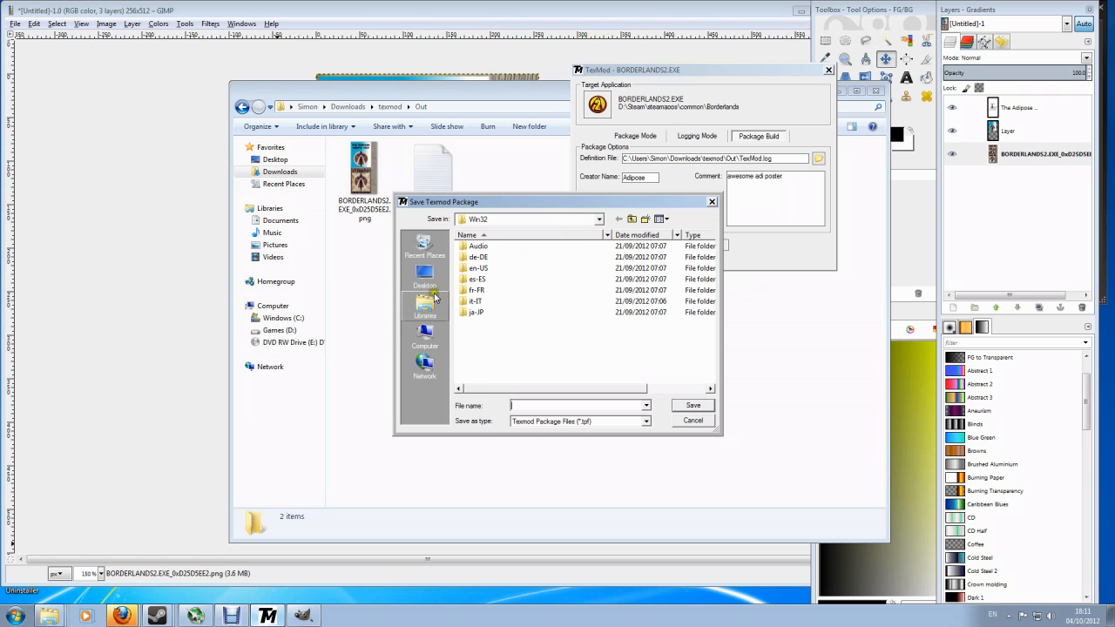
click(424, 247)
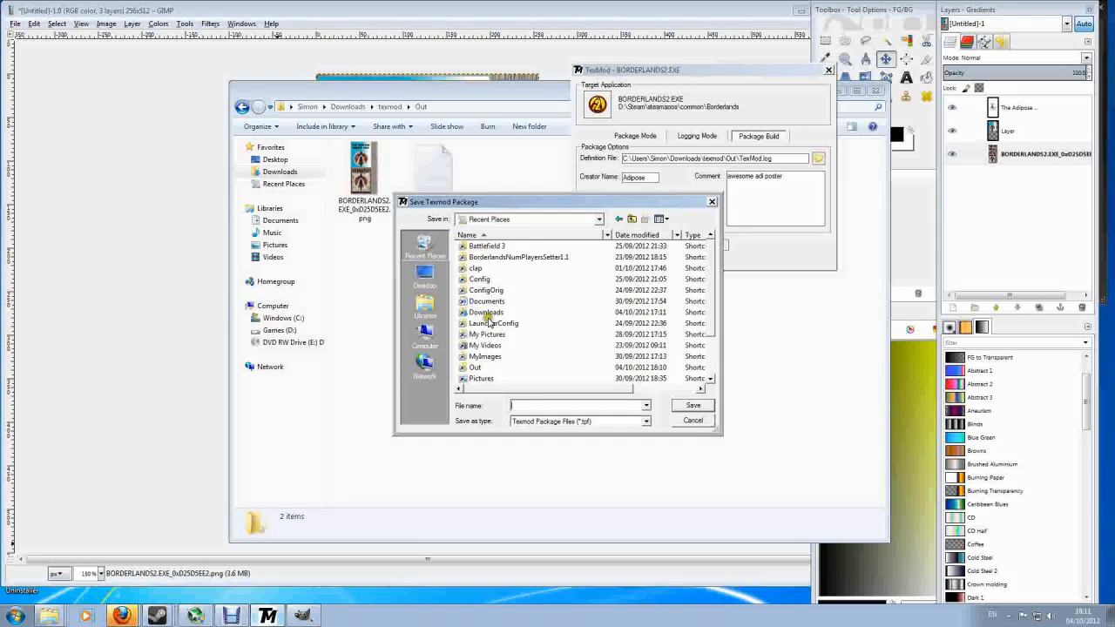
click(488, 314)
double_click(488, 336)
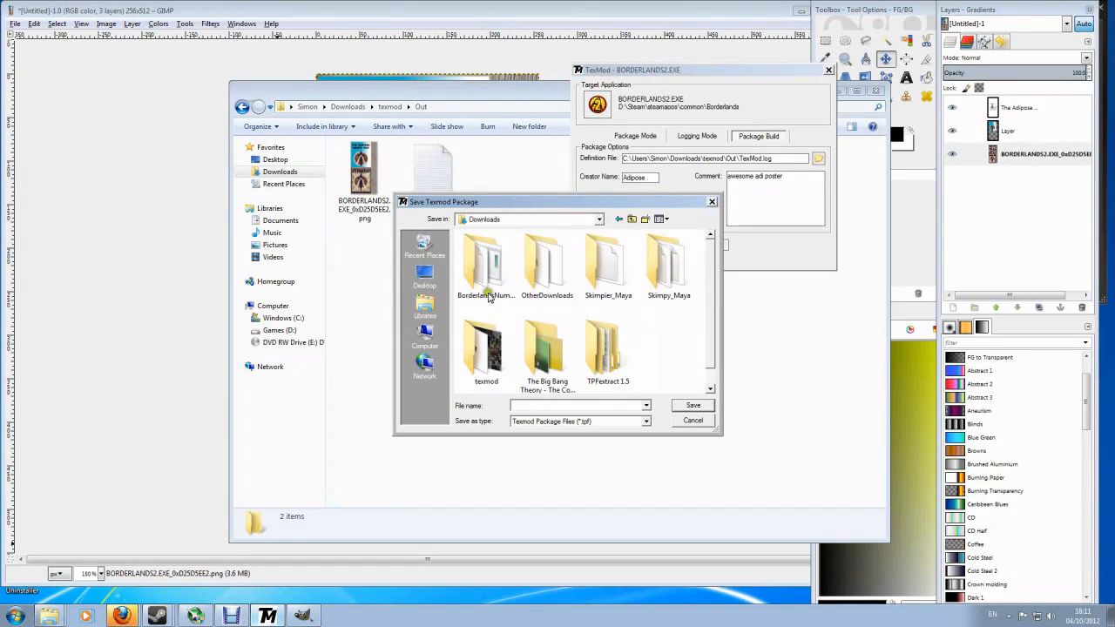
double_click(673, 272)
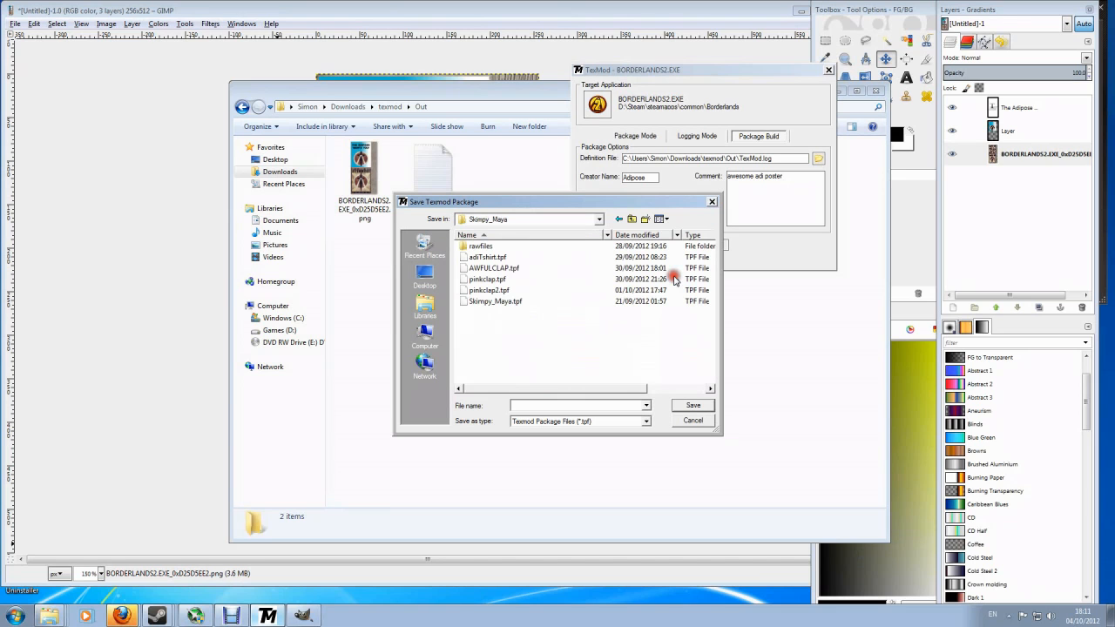
drag(583, 204, 338, 109)
click(286, 311)
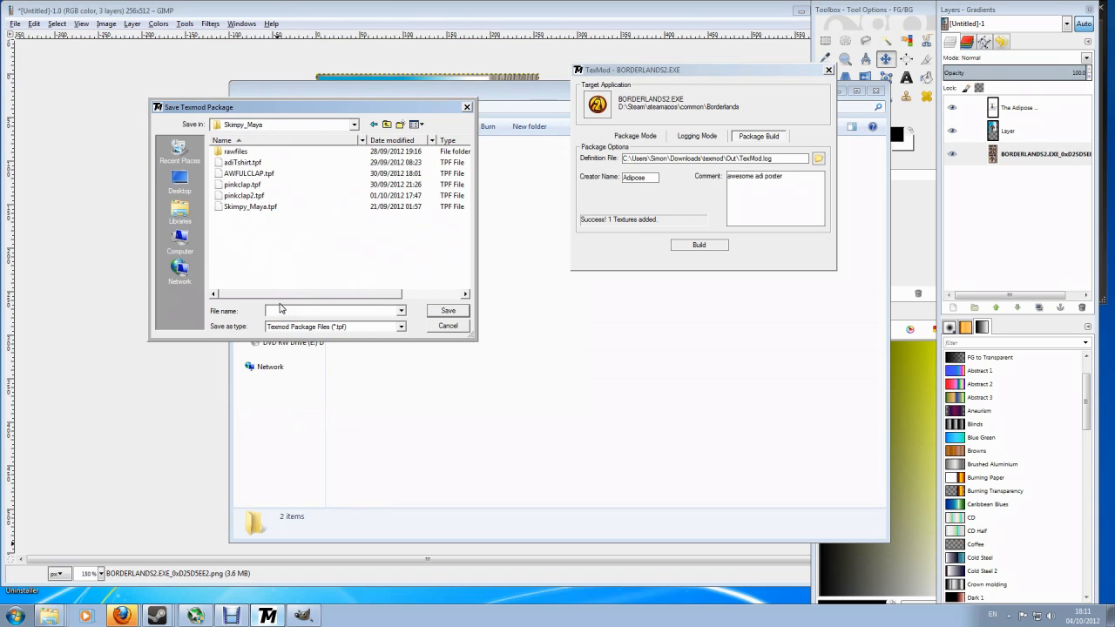
drag(360, 108, 334, 103)
click(284, 285)
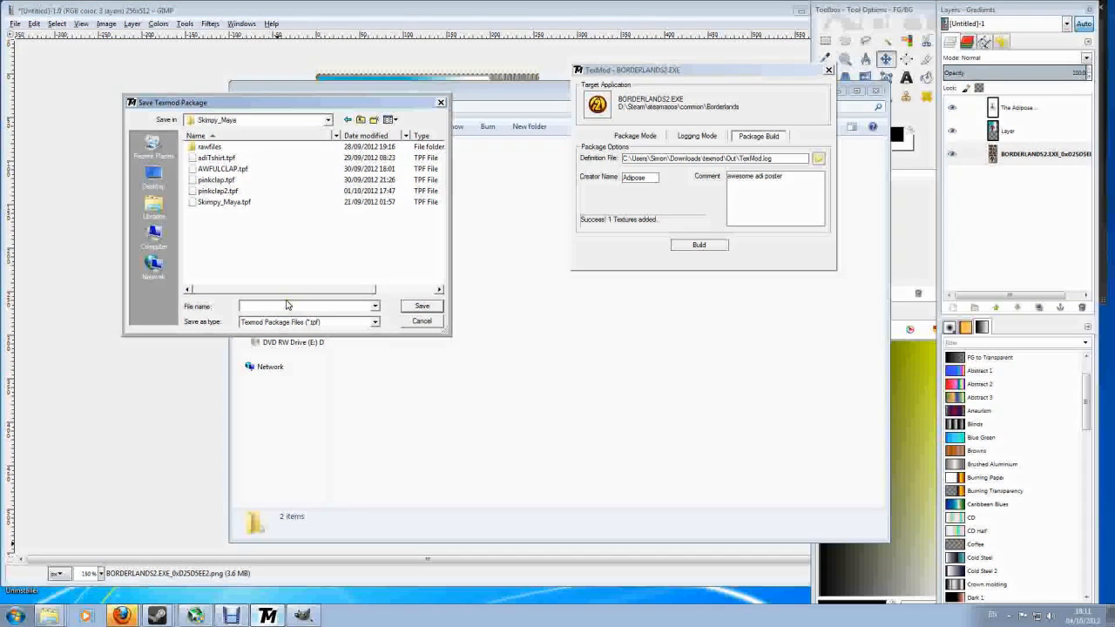
text(adiposter)
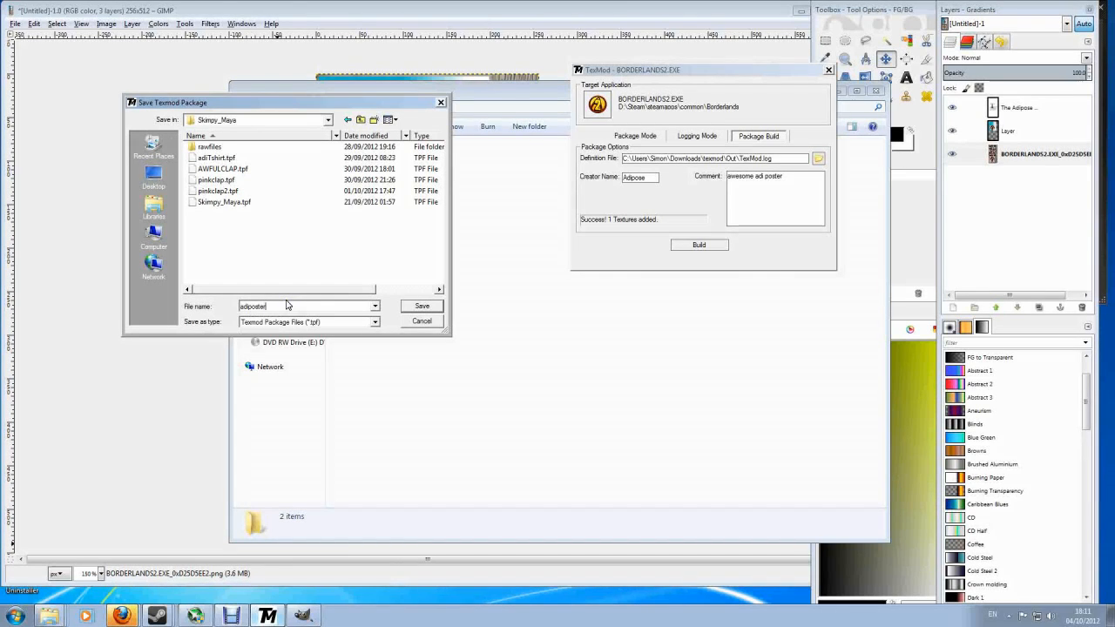
click(413, 307)
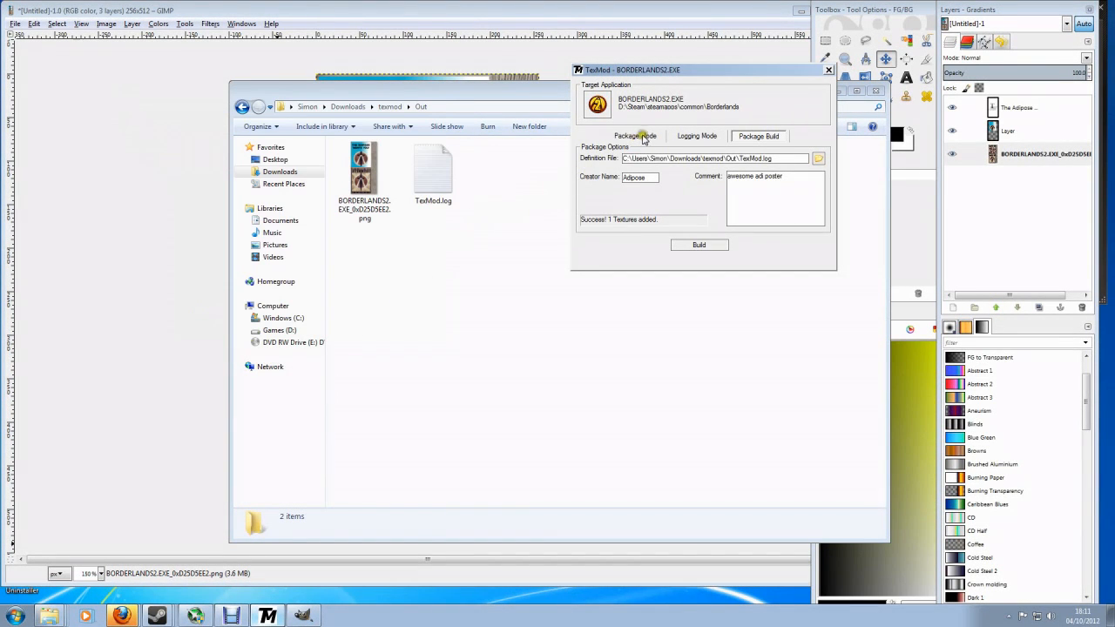
- Switch to Package Mode, load the recently built adiposter.tpf for Borderlands 2 and select it in the package list
drag(681, 70, 520, 73)
click(481, 140)
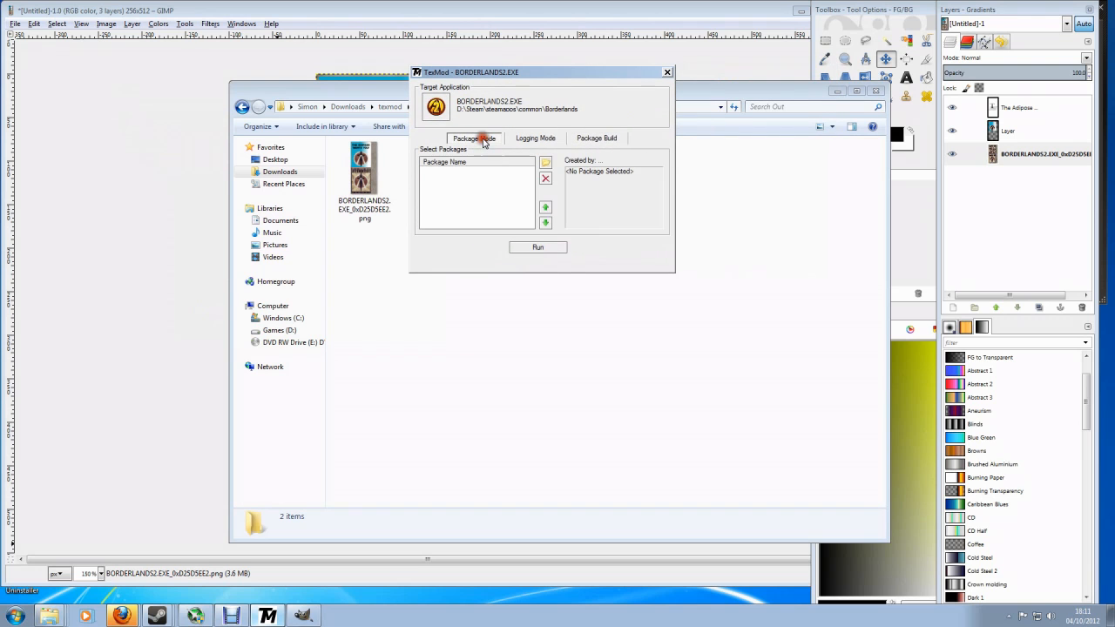
click(546, 163)
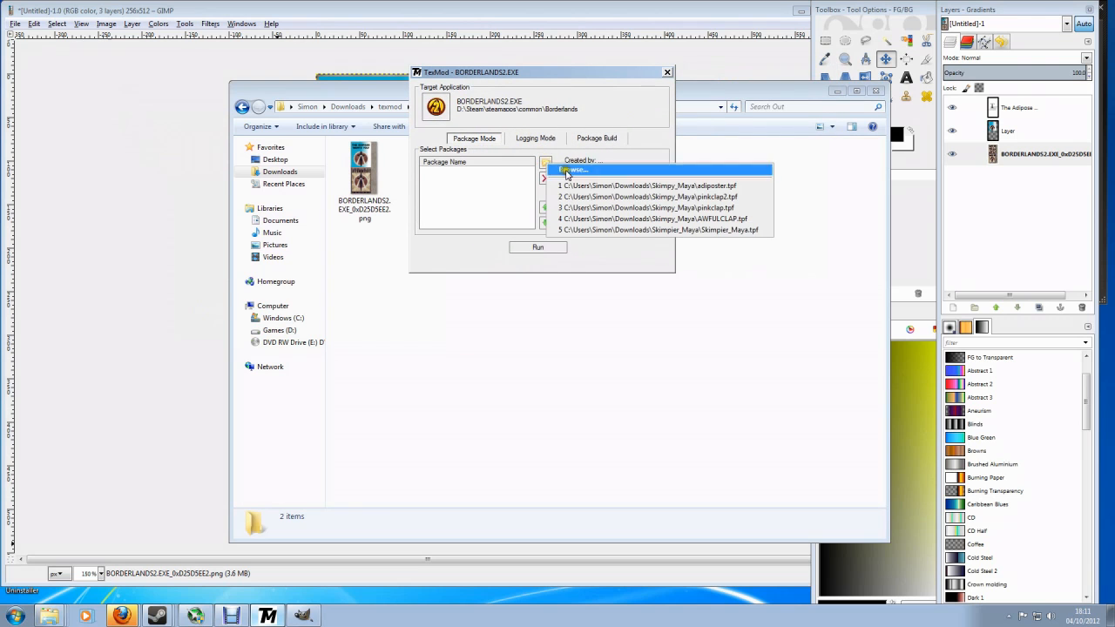
click(611, 187)
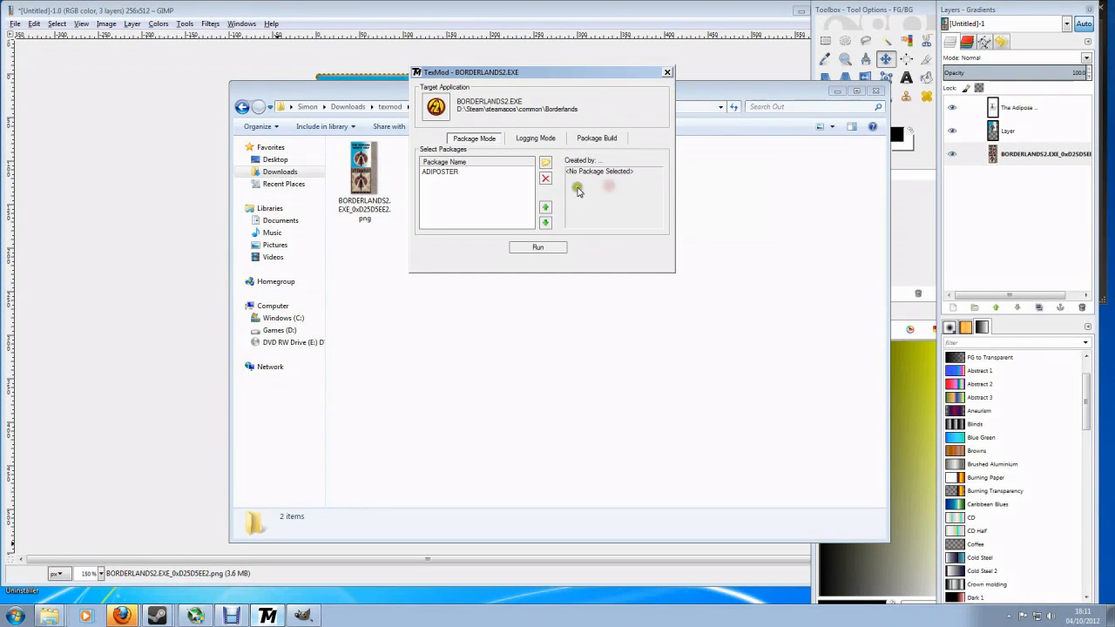
click(440, 173)
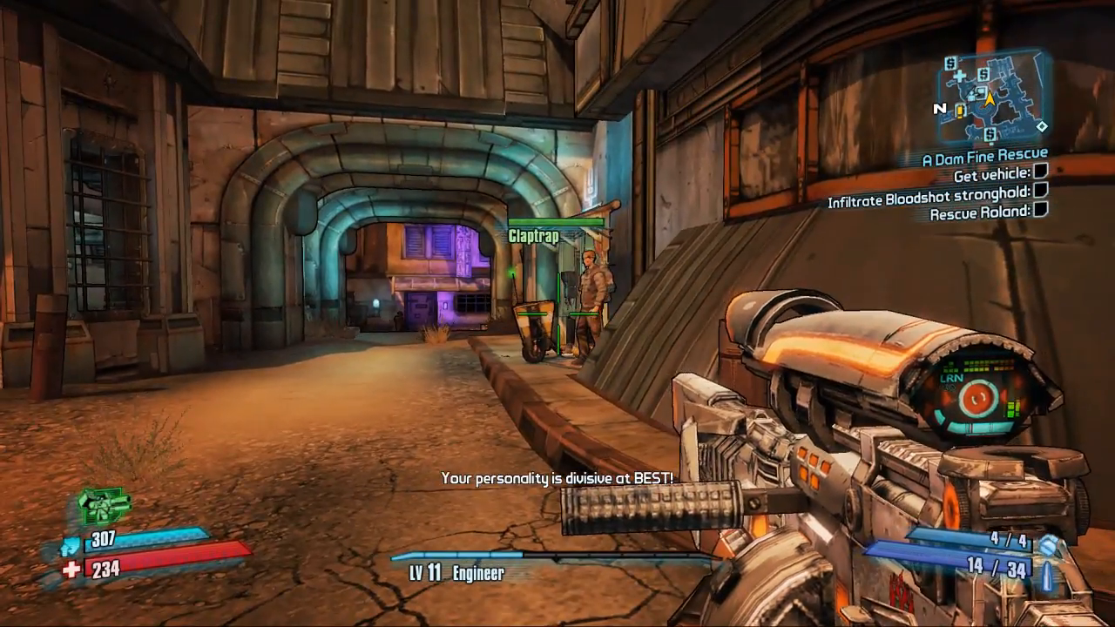
key(w)
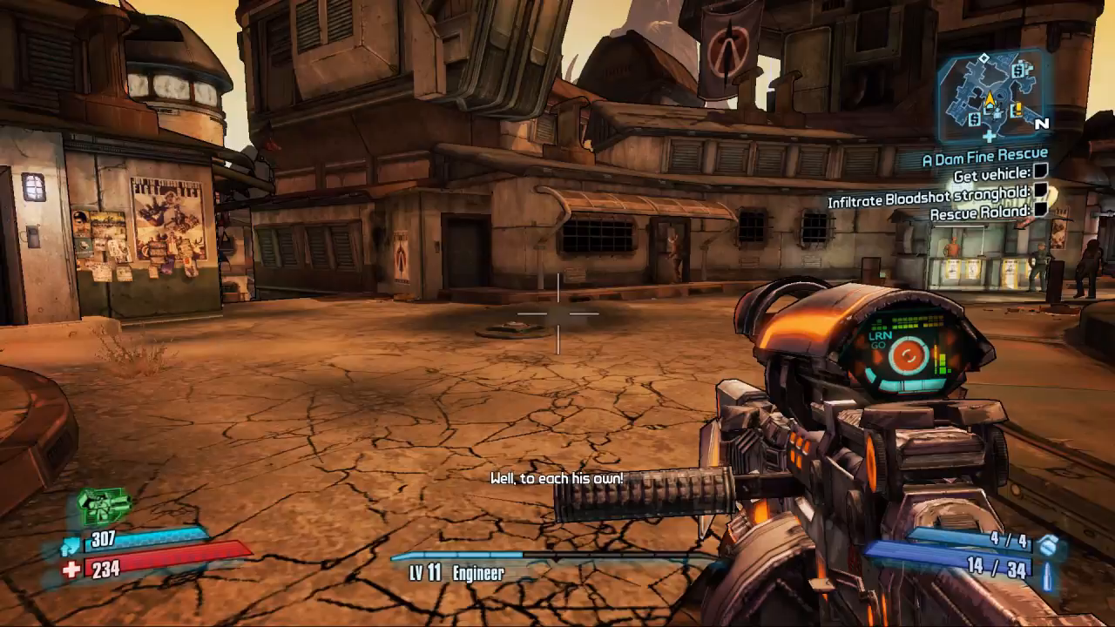
key(w)
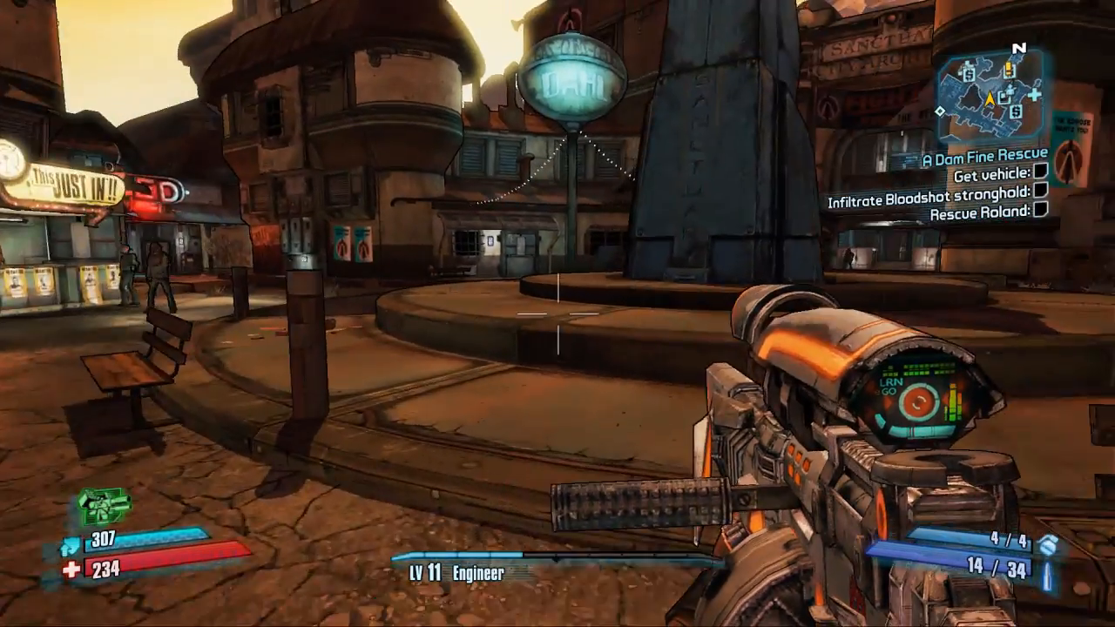
key(w)
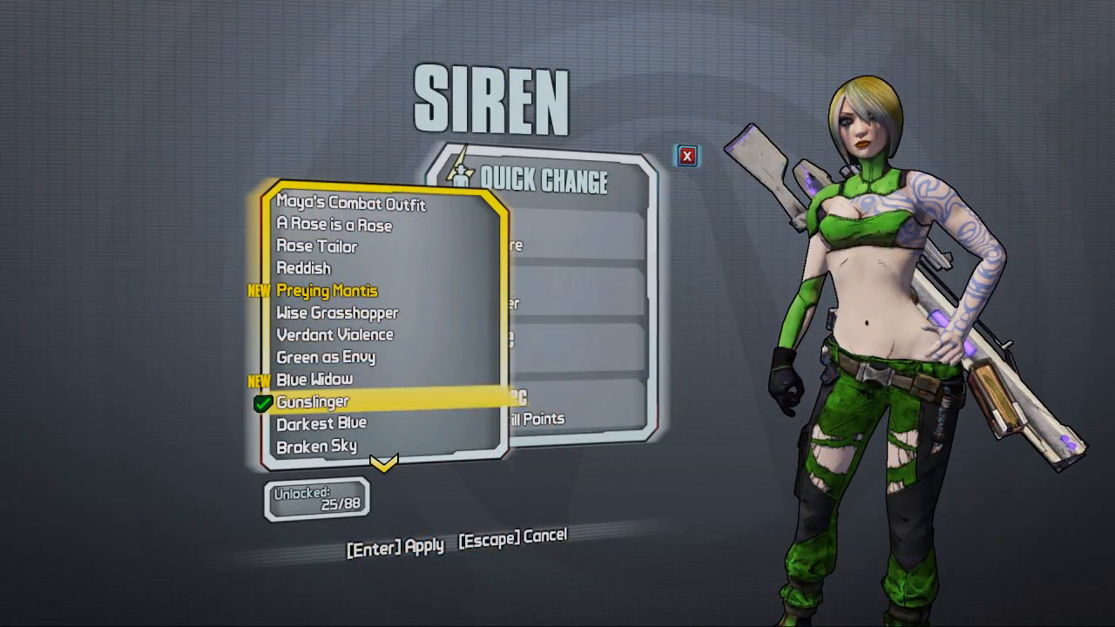
- Apply the Preying Mantis skin to the Siren in Quick Change, browse the heads and keep Nevermore
key(Return)
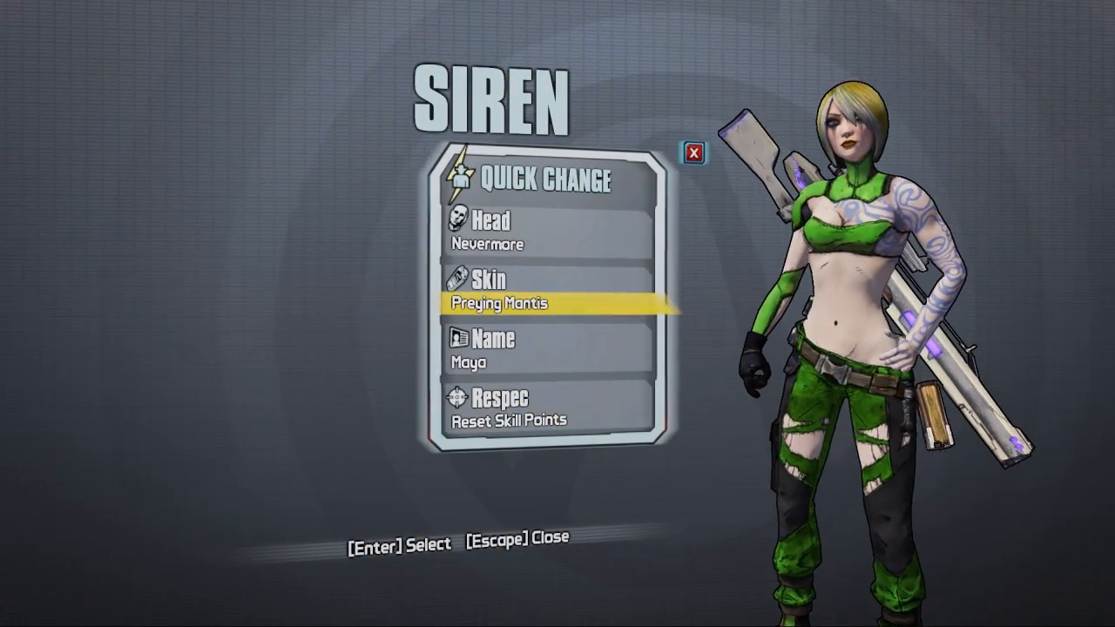
key(Return)
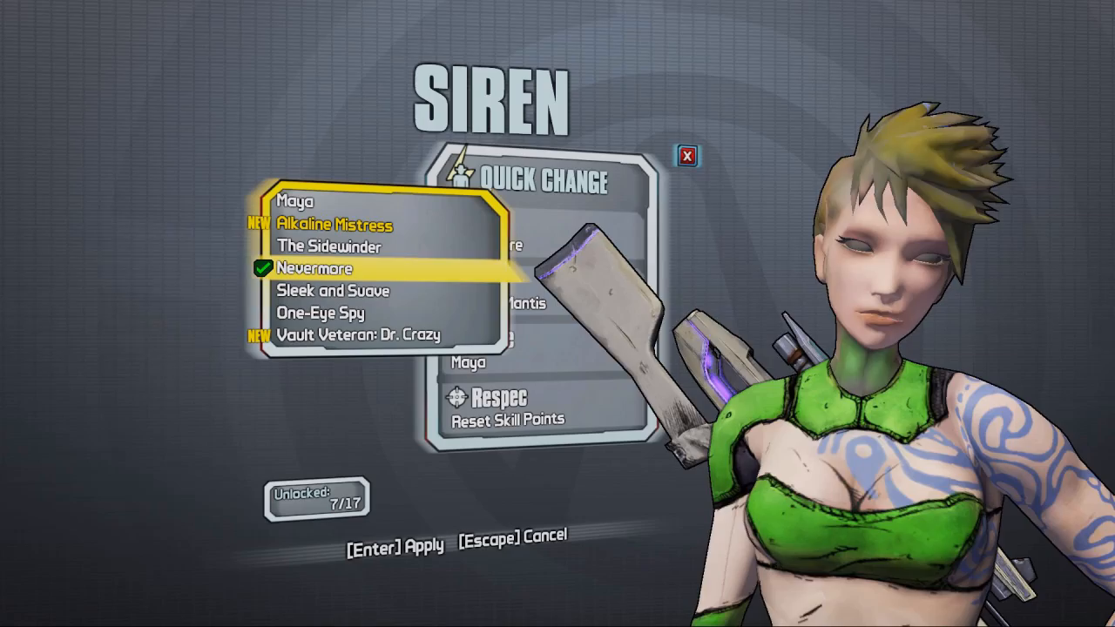
key(Down)
key(Down)
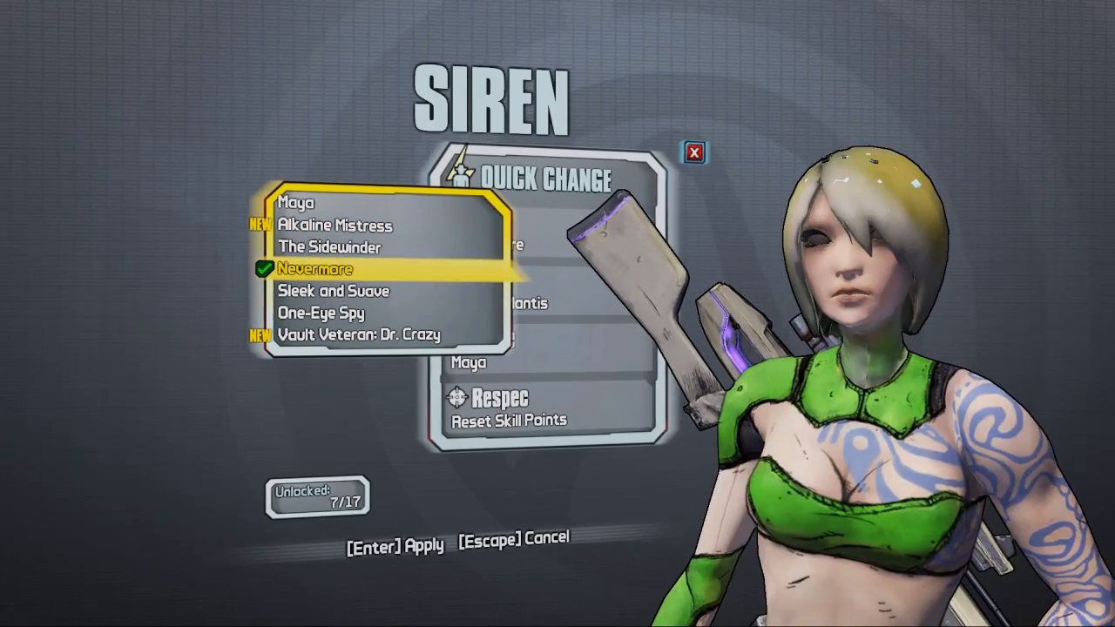
key(Return)
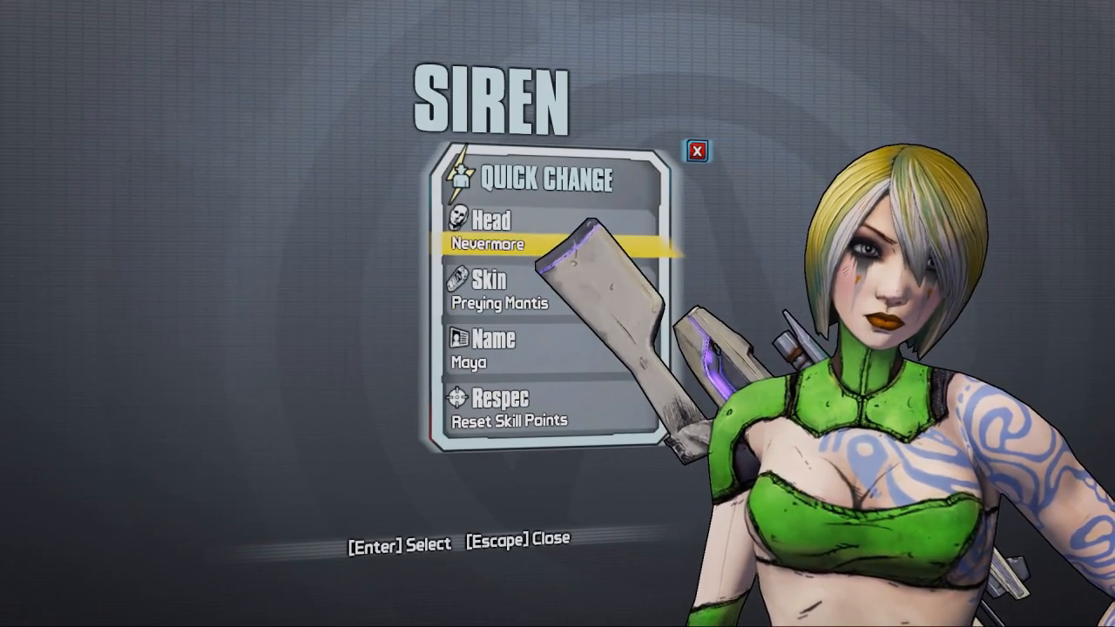
key(Down)
key(Return)
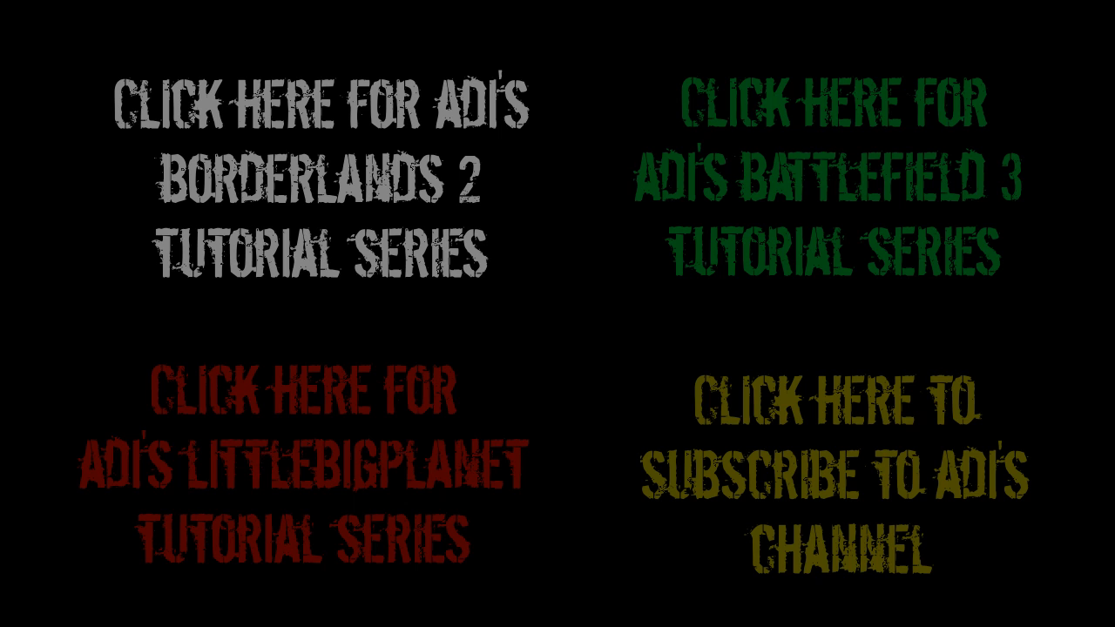